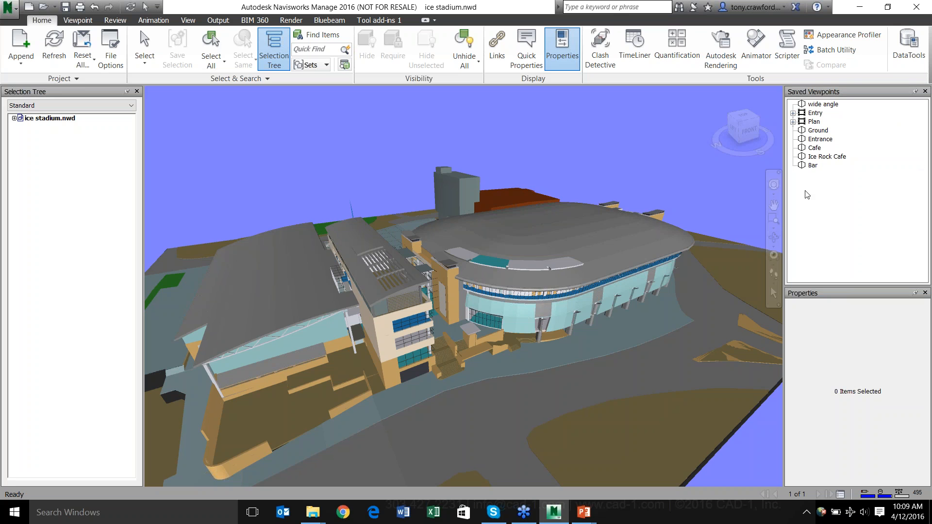
pyautogui.press('ctrl')
pyautogui.press('ctrl')
pyautogui.press('ctrl')
pyautogui.press('ctrl')
pyautogui.press('ctrl')
pyautogui.press('ctrl')
pyautogui.press('ctrl')
# Recall the saved viewpoints Bar, Ice Rock Cafe, Cafe and wide angle, and return the model to its home view.
pyautogui.click(813, 166)
pyautogui.press('ctrl')
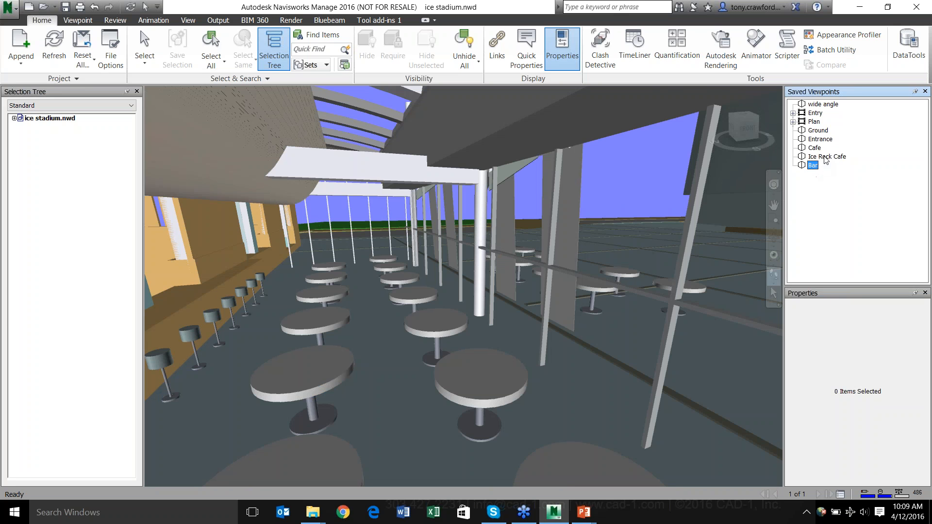
pyautogui.click(826, 157)
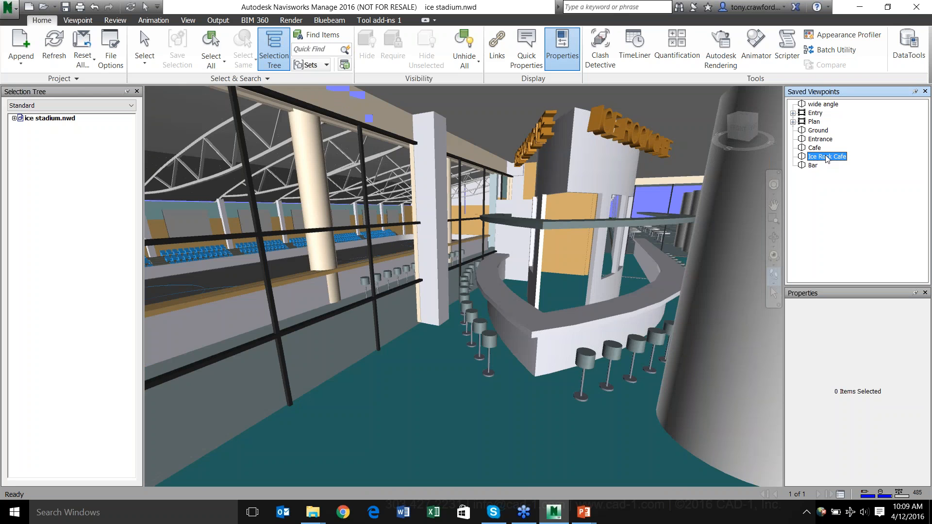
pyautogui.click(818, 148)
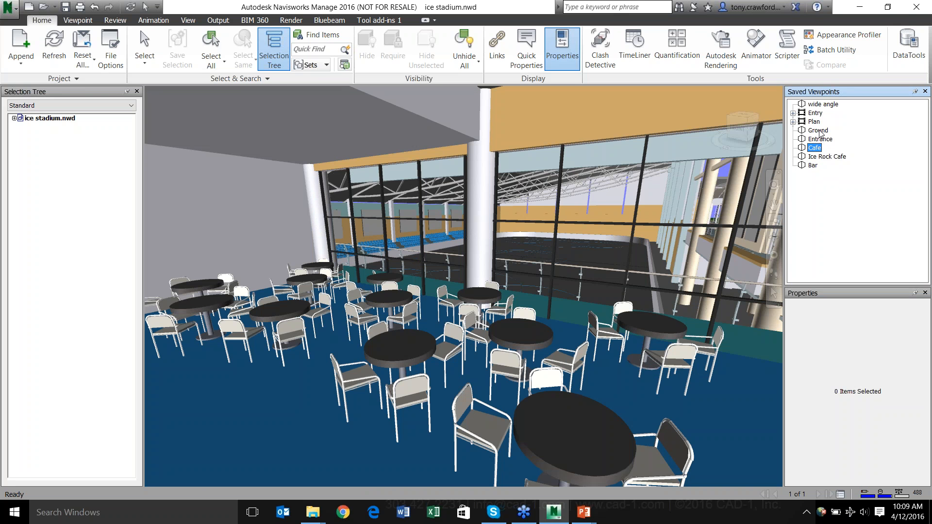
pyautogui.click(822, 105)
pyautogui.click(712, 93)
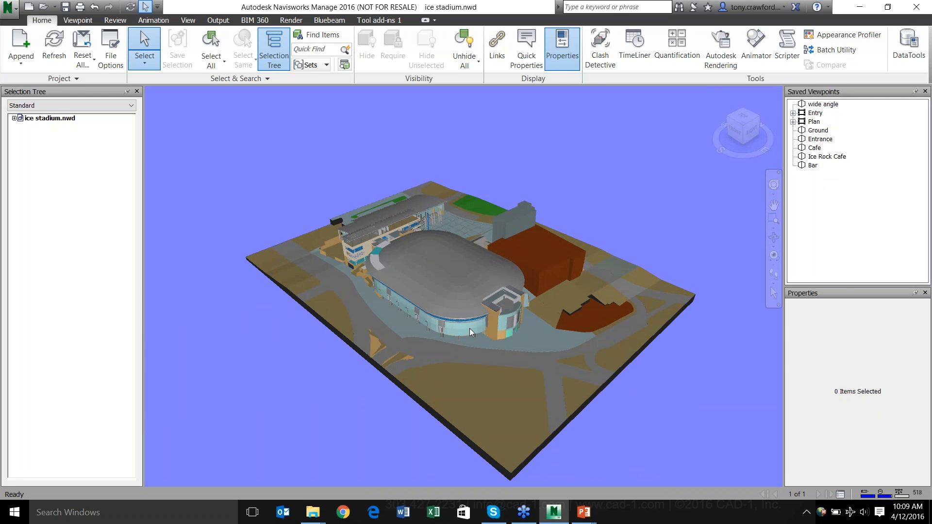
# Examine the stadium exterior from several angles, including the arena roof, the glazed facade and the adjoining office block.
pyautogui.moveTo(468, 360)
pyautogui.keyDown('shift'); pyautogui.mouseDown(button='middle')
pyautogui.moveTo(507, 330)
pyautogui.moveTo(539, 362)
pyautogui.moveTo(594, 345)
pyautogui.moveTo(604, 360)
pyautogui.mouseUp(button='middle'); pyautogui.keyUp('shift')
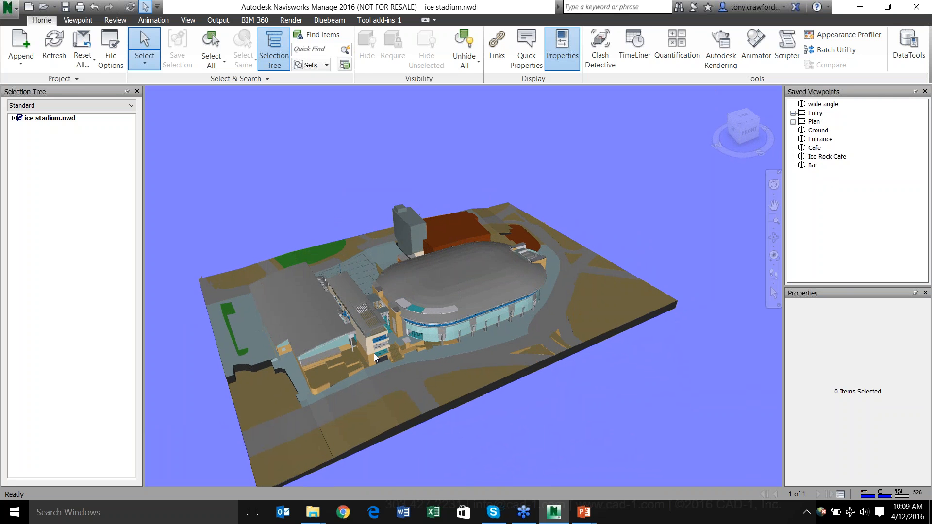
pyautogui.scroll(5, 370, 354)
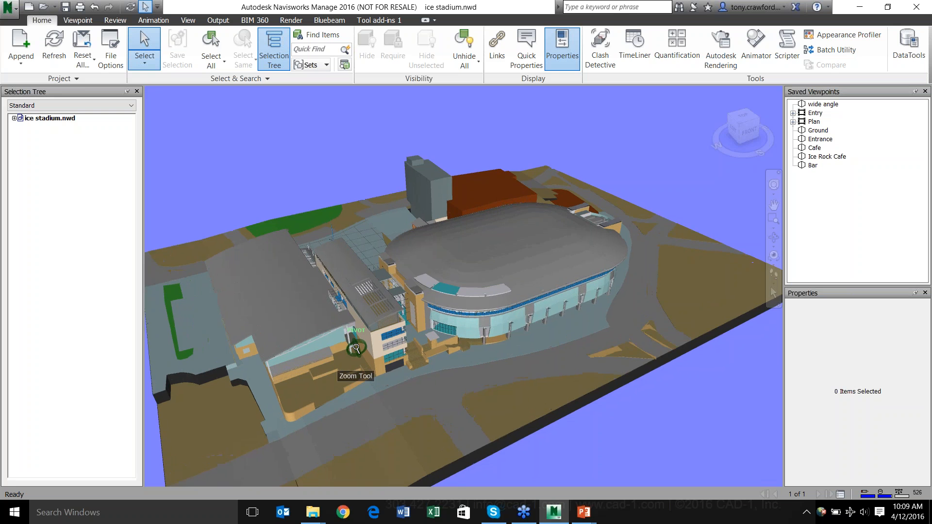
pyautogui.scroll(2, 356, 348)
pyautogui.moveTo(410, 376)
pyautogui.mouseDown(button='middle')
pyautogui.moveTo(541, 357)
pyautogui.moveTo(568, 367)
pyautogui.moveTo(490, 371)
pyautogui.moveTo(496, 364)
pyautogui.moveTo(473, 360)
pyautogui.mouseUp(button='middle')
pyautogui.moveTo(473, 359); pyautogui.dragTo(381, 318, button='middle')
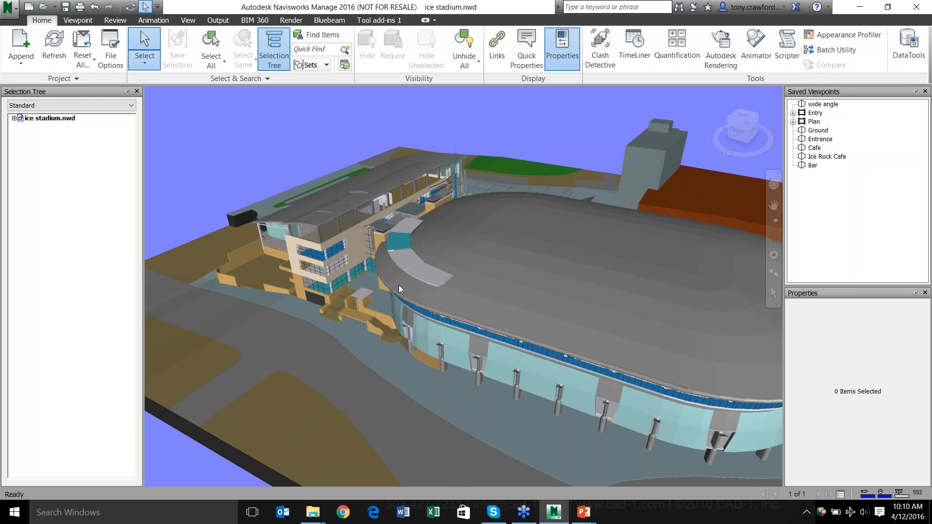
pyautogui.keyDown('shift'); pyautogui.moveTo(550, 318); pyautogui.dragTo(470, 378, button='middle'); pyautogui.keyUp('shift')
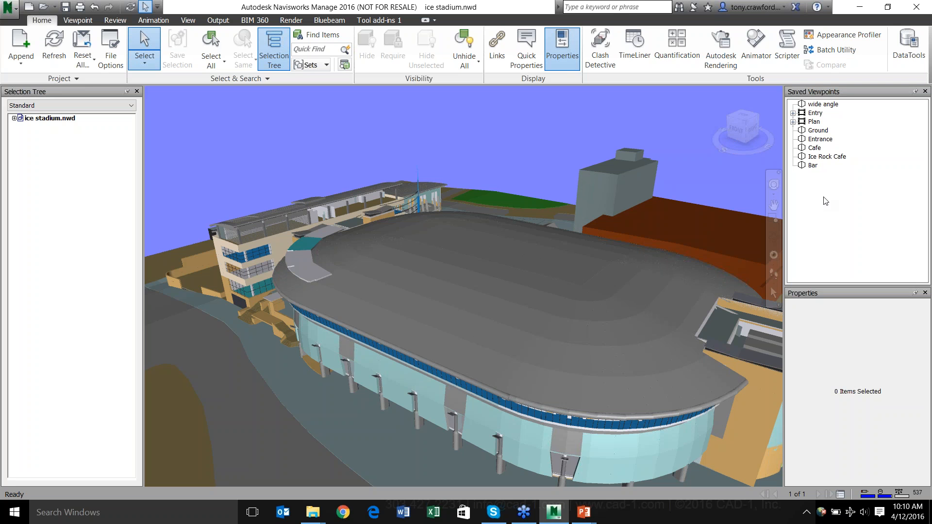
# Recall the saved viewpoints Bar, wide angle, Ground, Entrance and Ice Rock Cafe, ending on Bar.
pyautogui.click(812, 165)
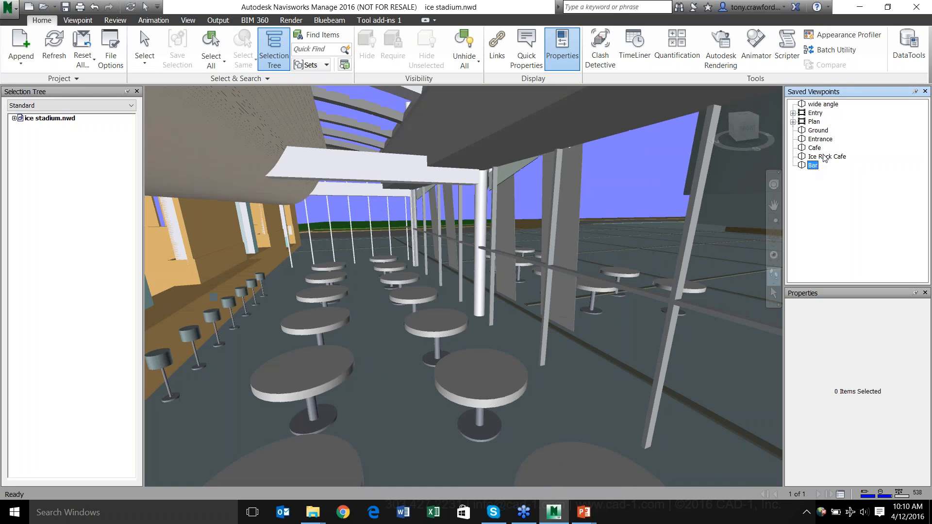
pyautogui.click(815, 104)
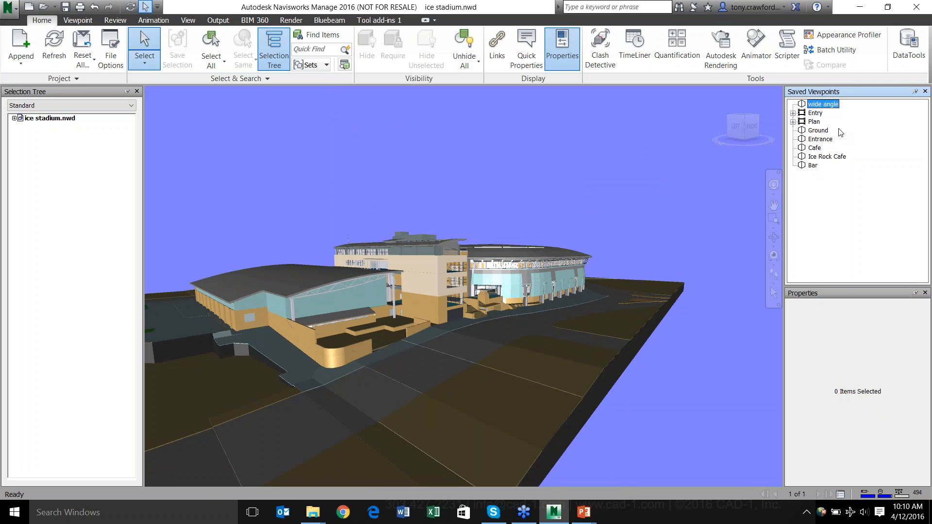
pyautogui.click(817, 131)
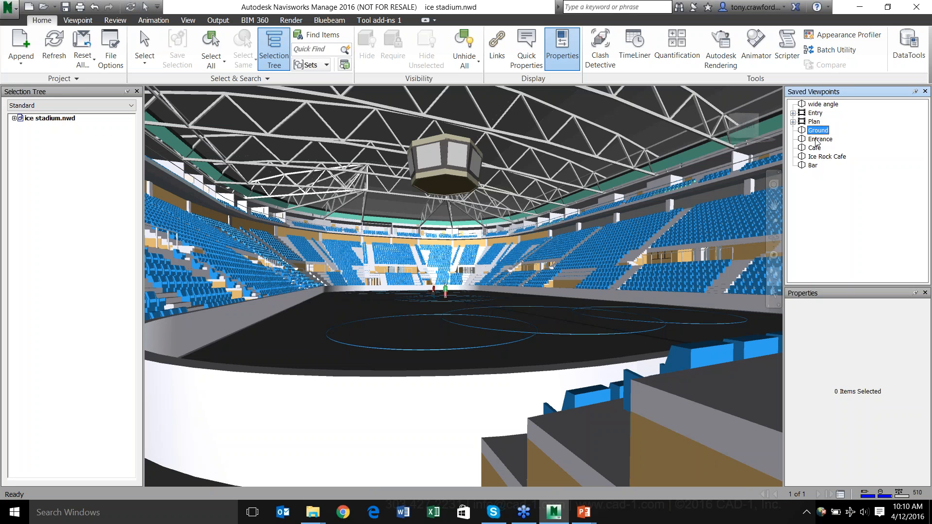
pyautogui.click(819, 139)
pyautogui.click(821, 156)
pyautogui.click(813, 165)
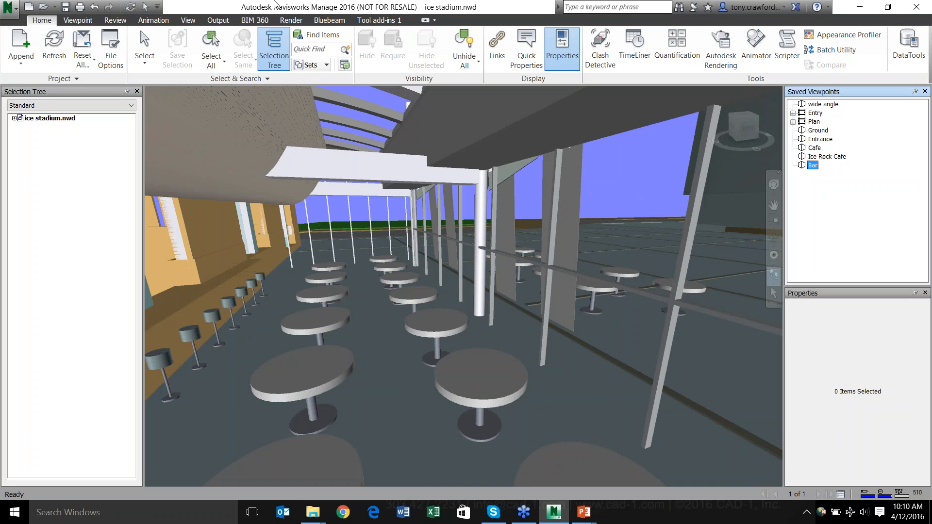
# Inspect the properties of a round table top in the bar and clear the selection.
pyautogui.click(145, 44)
pyautogui.click(435, 321)
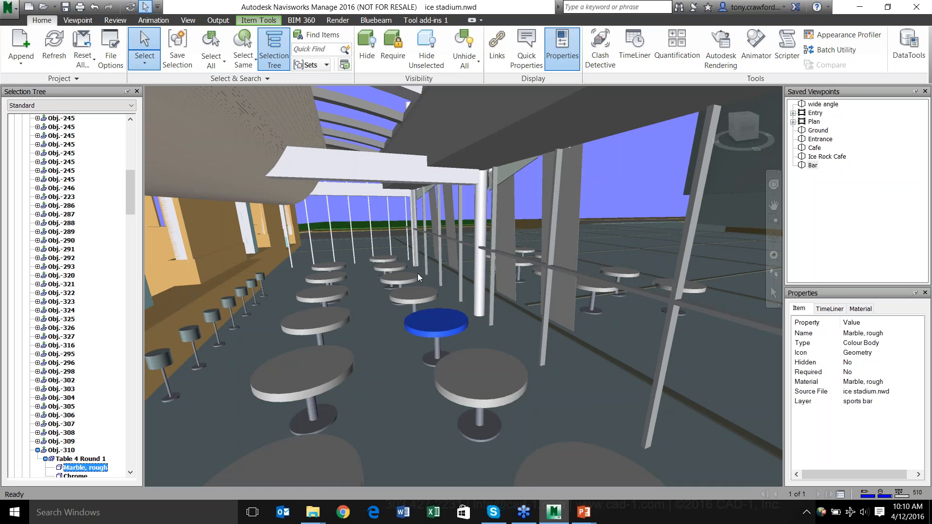
pyautogui.press('Escape')
# Move the view from the bar to the rink and turn it toward the restaurant with the SteeringWheels Look tool.
pyautogui.moveTo(381, 300); pyautogui.dragTo(648, 265, button='middle')
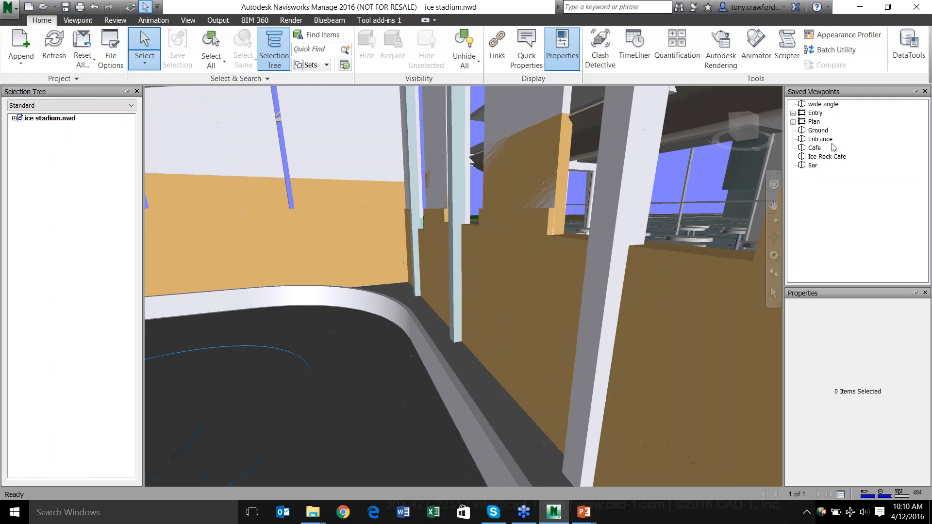
pyautogui.click(772, 185)
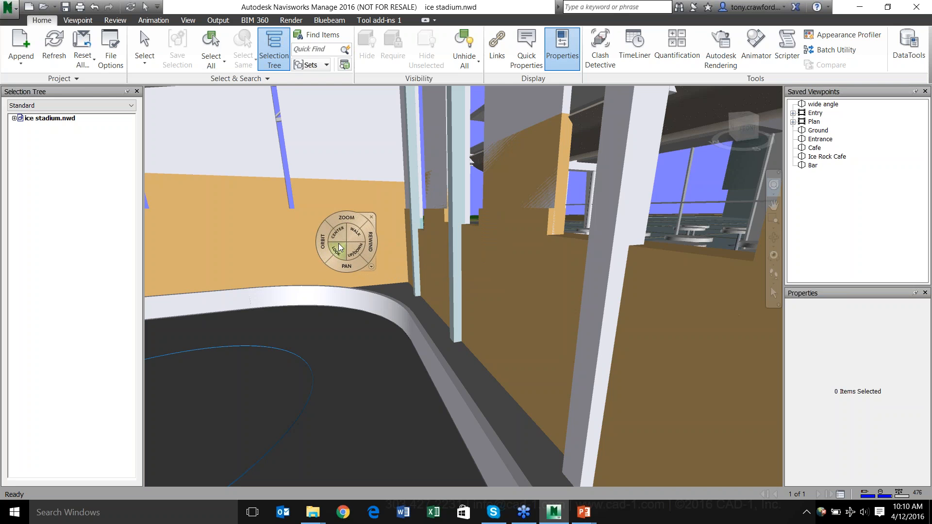
pyautogui.moveTo(339, 249); pyautogui.dragTo(191, 185)
pyautogui.hotkey('ctrl', 'w')
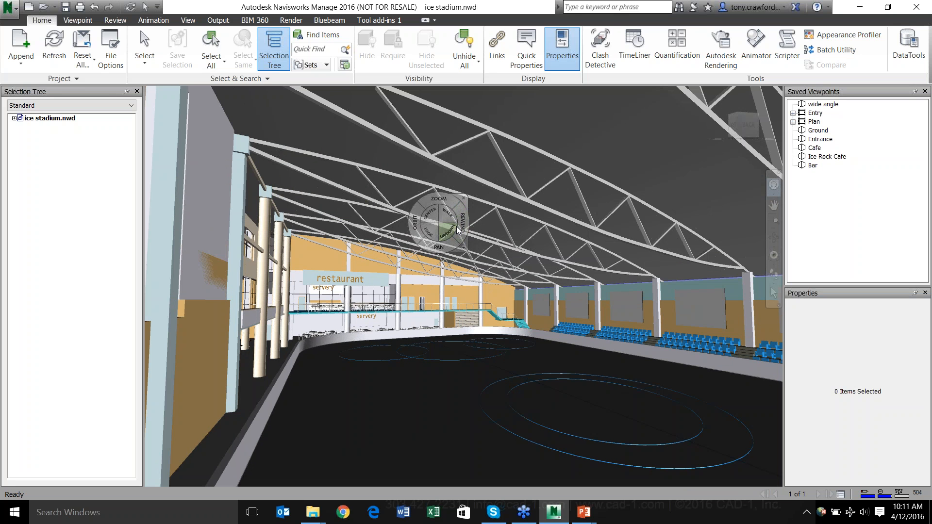
pyautogui.click(430, 231)
pyautogui.moveTo(427, 226); pyautogui.dragTo(327, 220)
pyautogui.moveTo(395, 225); pyautogui.dragTo(448, 228)
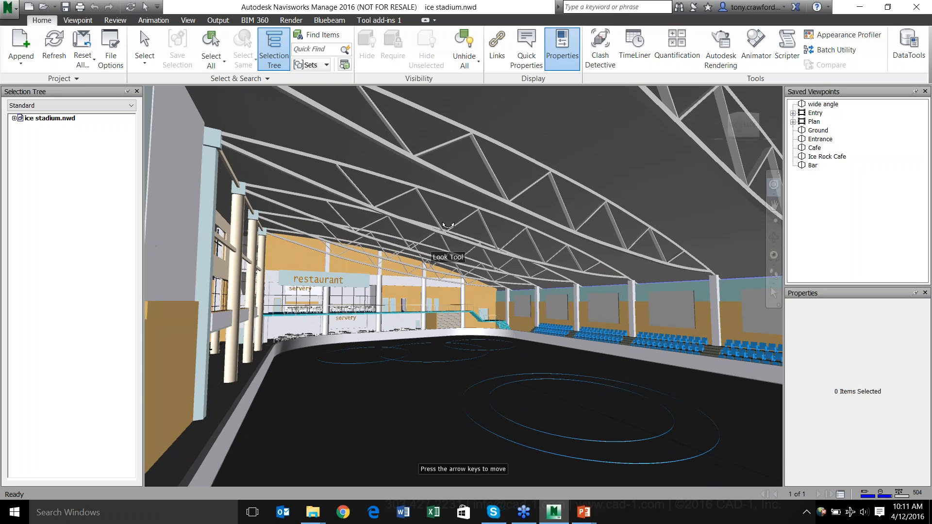
# Save the current view of the rink and restaurant as a new viewpoint, keeping its default name.
pyautogui.rightClick(812, 207)
pyautogui.rightClick(841, 207)
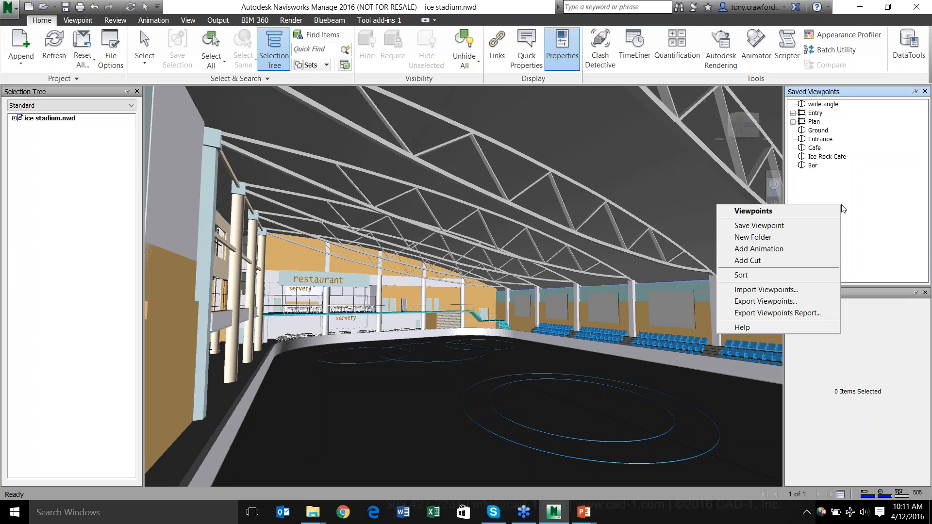
pyautogui.click(823, 226)
pyautogui.rightClick(823, 228)
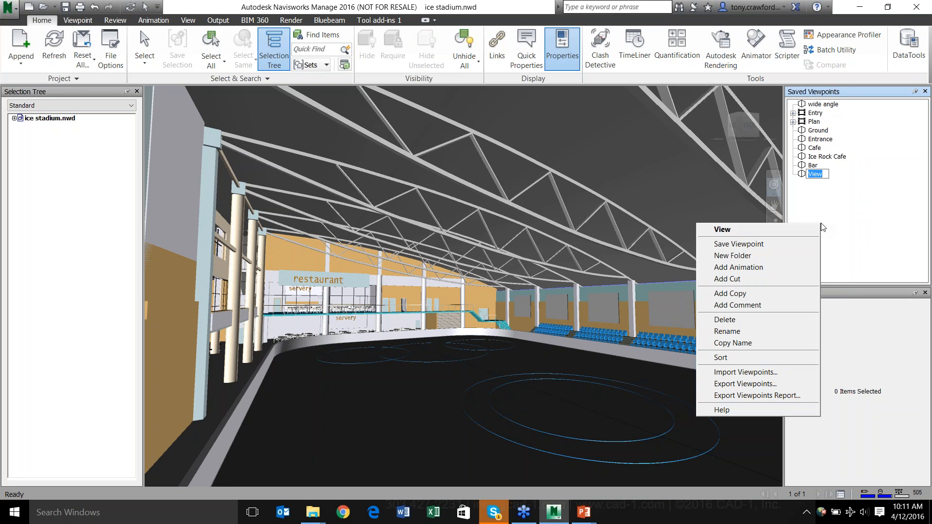
pyautogui.click(826, 173)
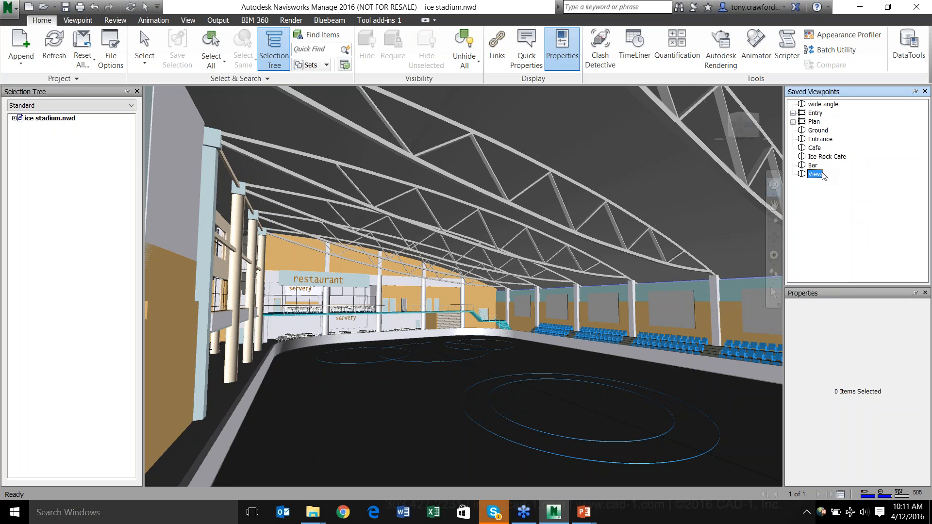
pyautogui.press('Return')
# Quit Skype from the taskbar, confirm the exit and return to the stadium model.
pyautogui.rightClick(495, 513)
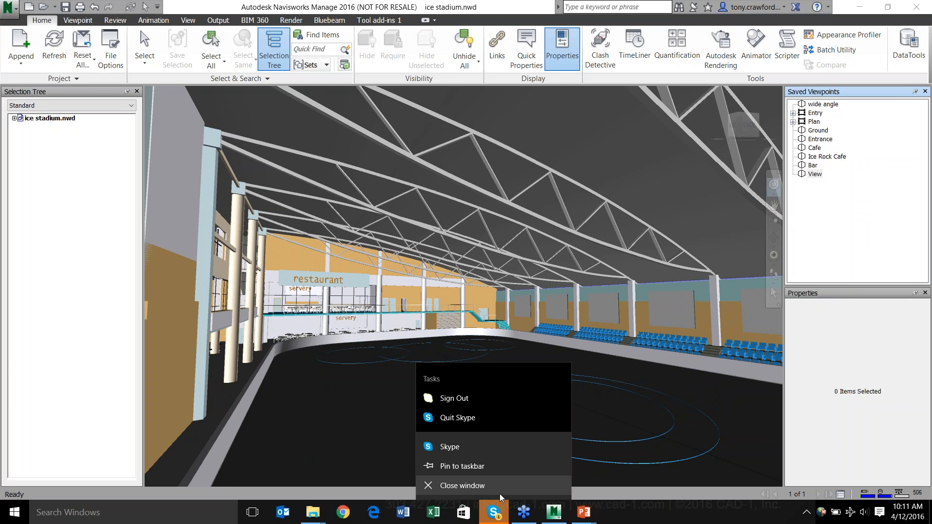
pyautogui.click(498, 418)
pyautogui.click(502, 301)
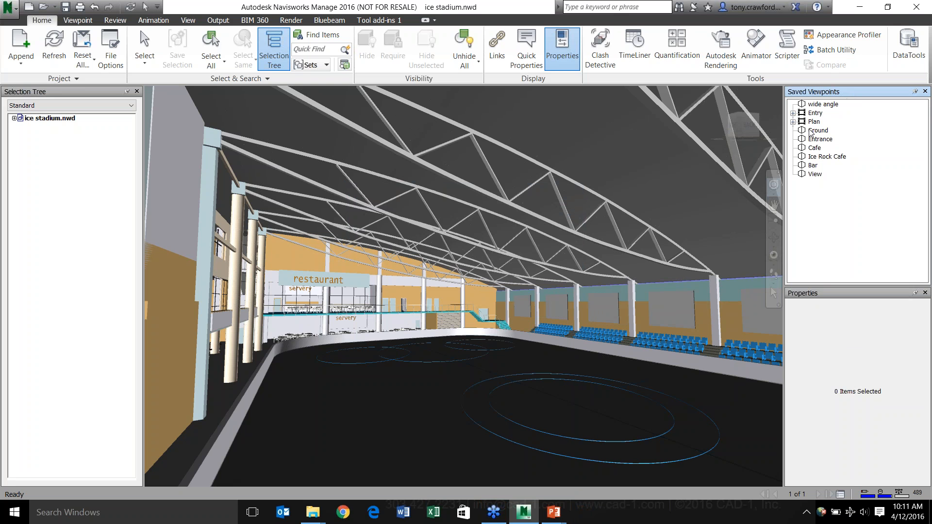
# Recall the wide angle viewpoint and return the model to its home view.
pyautogui.click(825, 105)
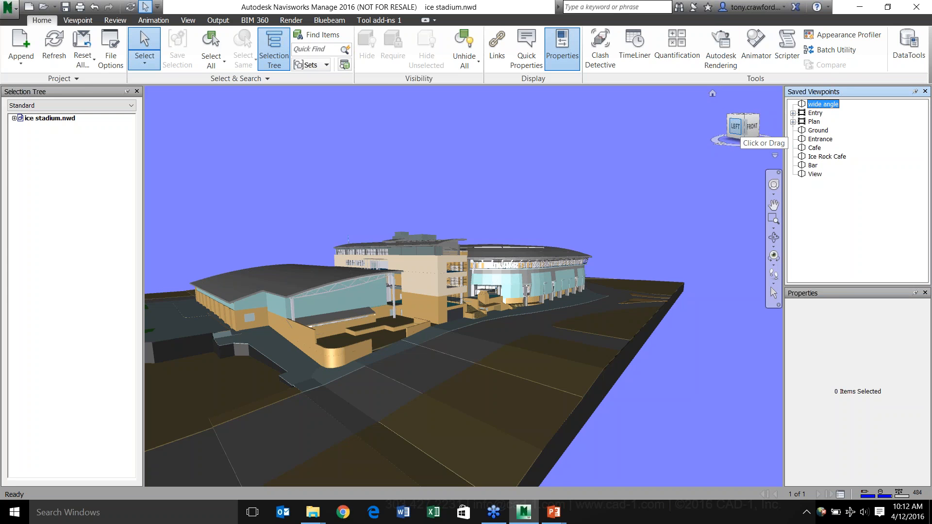
pyautogui.click(711, 94)
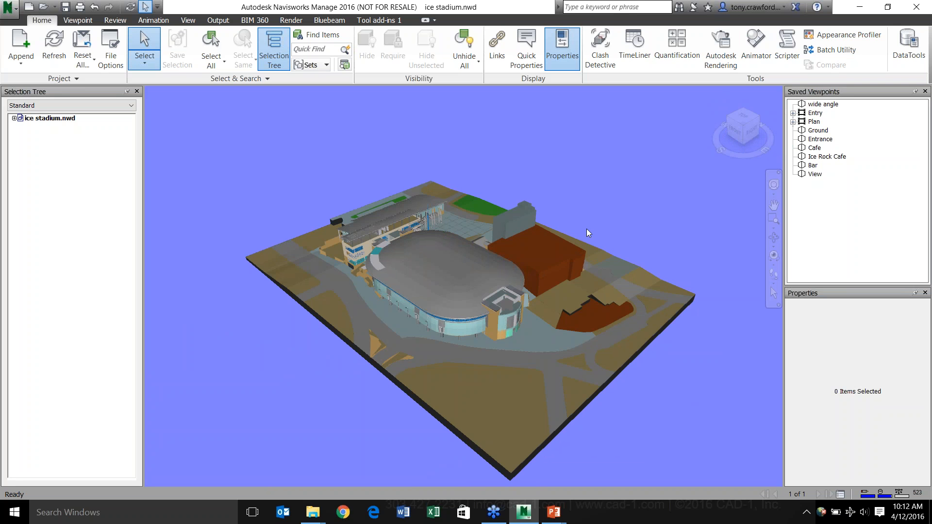
# Frame the stadium closer from a lower angle, set that view as the home view and recall it.
pyautogui.scroll(-10, 588, 223)
pyautogui.moveTo(641, 250); pyautogui.dragTo(622, 188, button='middle')
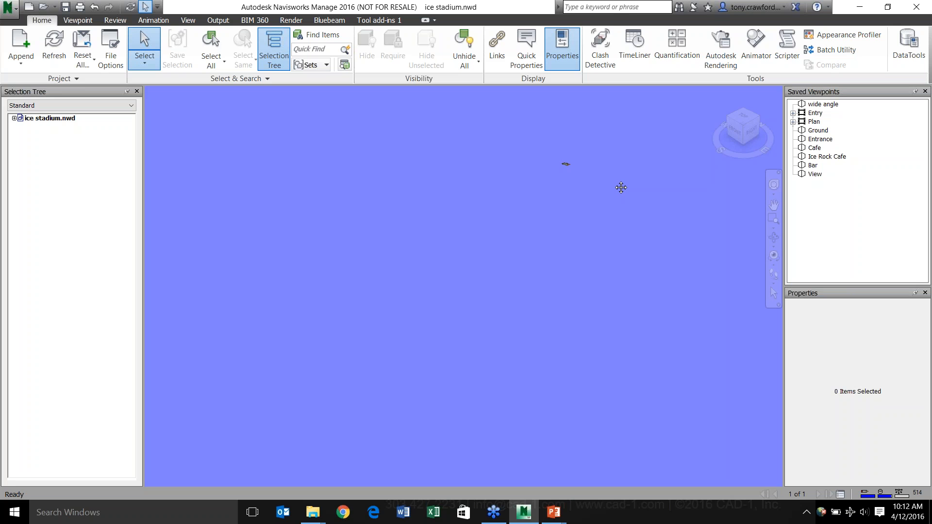
pyautogui.scroll(6, 566, 164)
pyautogui.scroll(8, 569, 168)
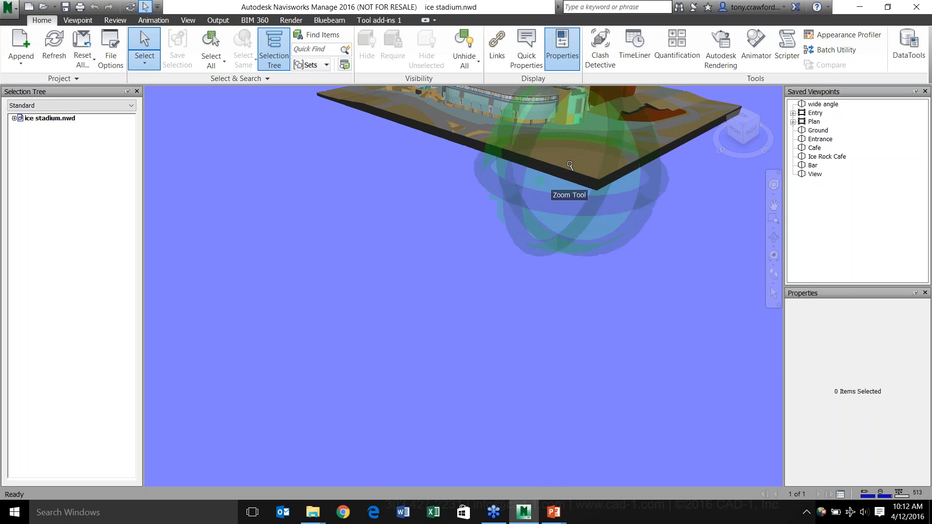
pyautogui.scroll(-6, 580, 194)
pyautogui.scroll(4, 515, 324)
pyautogui.scroll(4, 510, 277)
pyautogui.moveTo(542, 259)
pyautogui.keyDown('shift'); pyautogui.mouseDown(button='middle')
pyautogui.moveTo(539, 284)
pyautogui.moveTo(566, 348)
pyautogui.moveTo(558, 323)
pyautogui.moveTo(610, 237)
pyautogui.moveTo(576, 335)
pyautogui.moveTo(483, 206)
pyautogui.mouseUp(button='middle'); pyautogui.keyUp('shift')
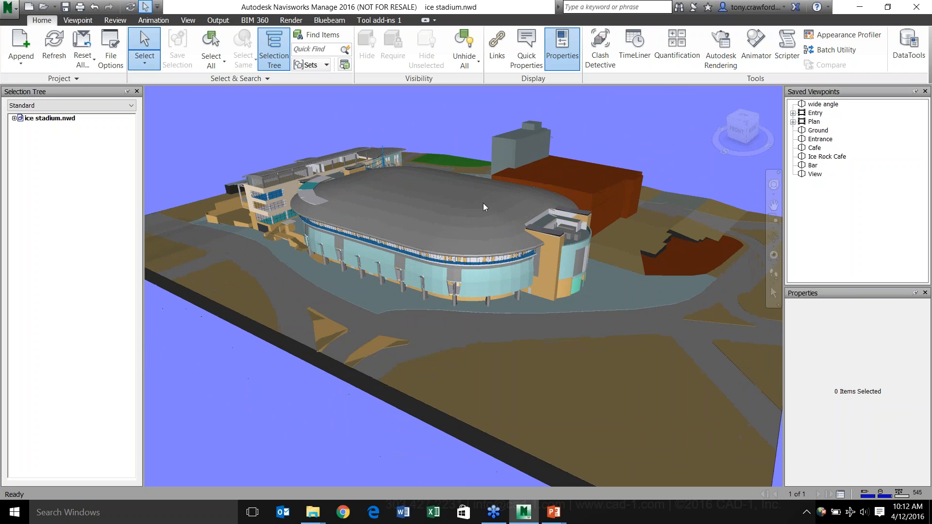
pyautogui.moveTo(457, 253); pyautogui.dragTo(430, 263, button='middle')
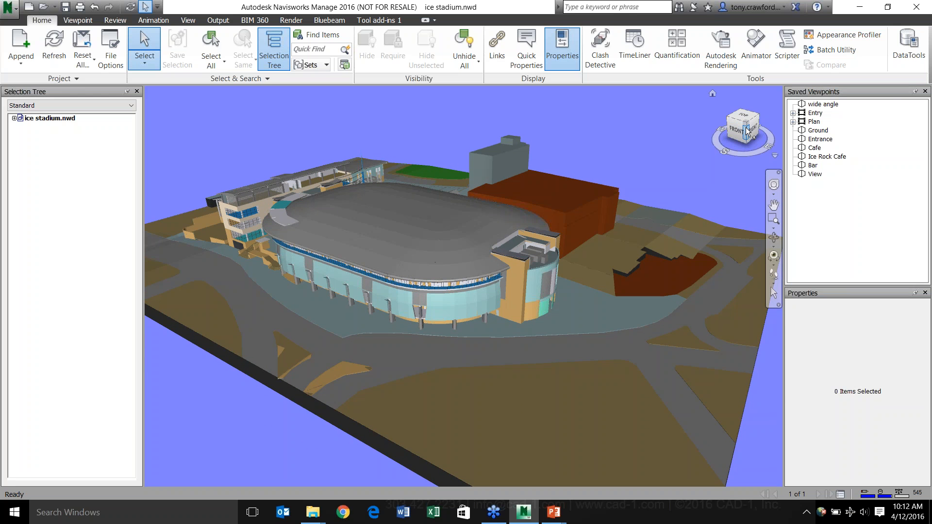
pyautogui.rightClick(713, 95)
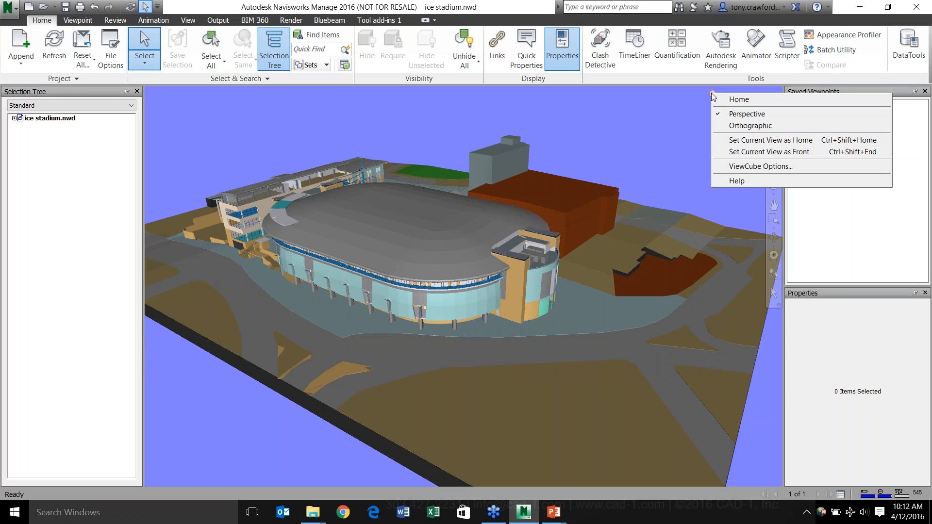
pyautogui.click(768, 141)
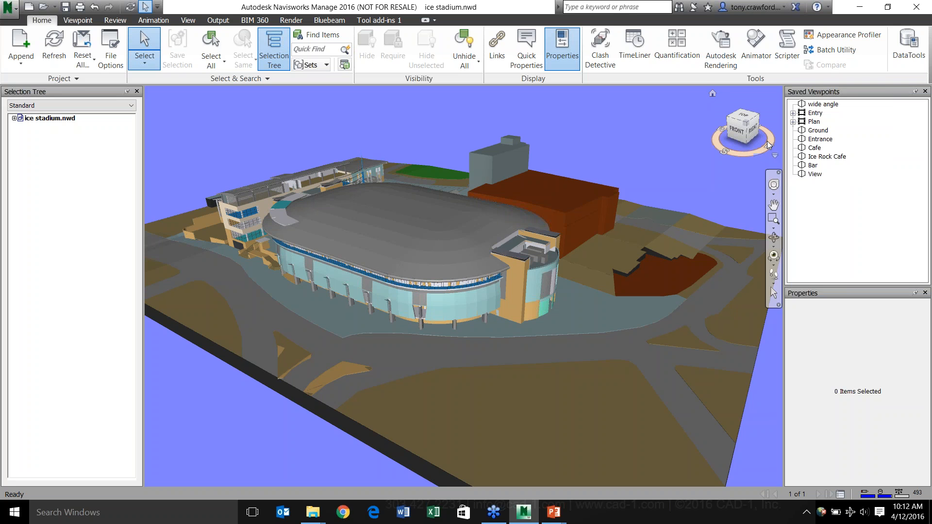
pyautogui.click(713, 93)
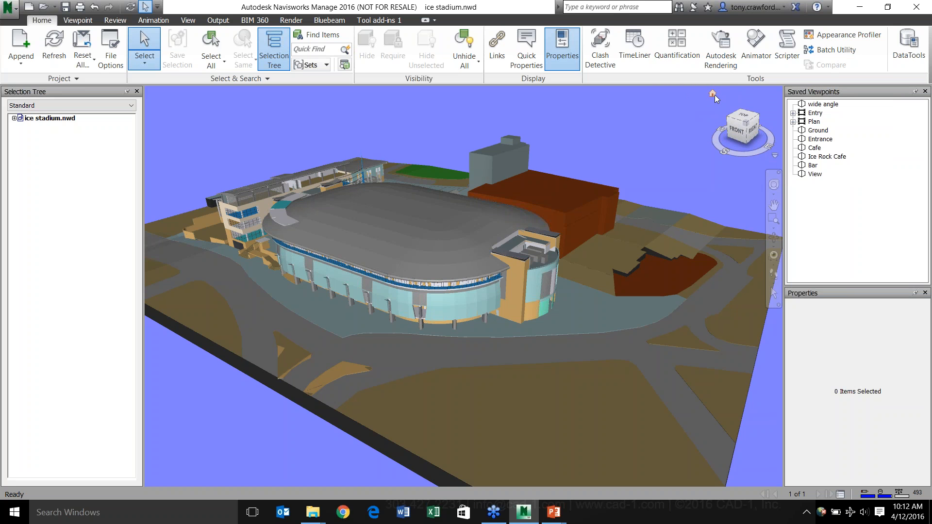
# Recall the saved viewpoints Ground, Ice Rock Cafe and Bar, ending on Cafe.
pyautogui.click(819, 130)
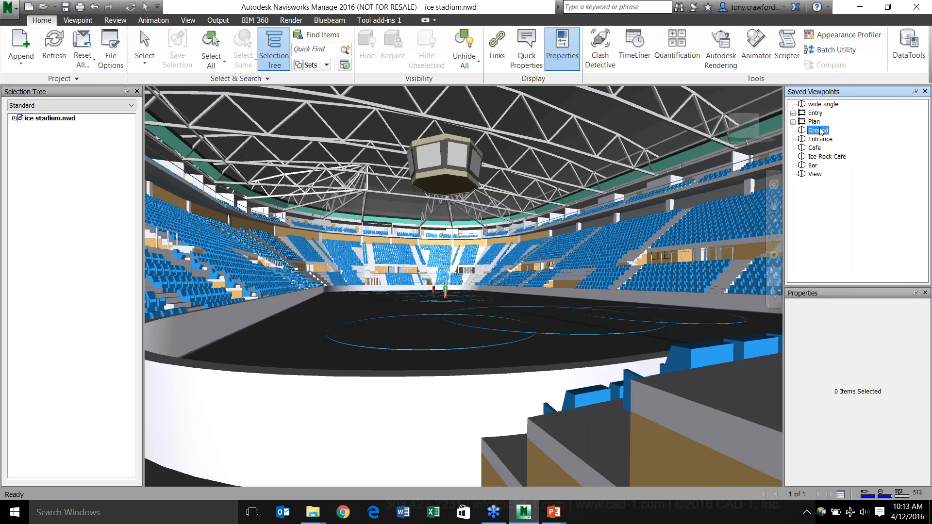
pyautogui.click(833, 158)
pyautogui.click(814, 147)
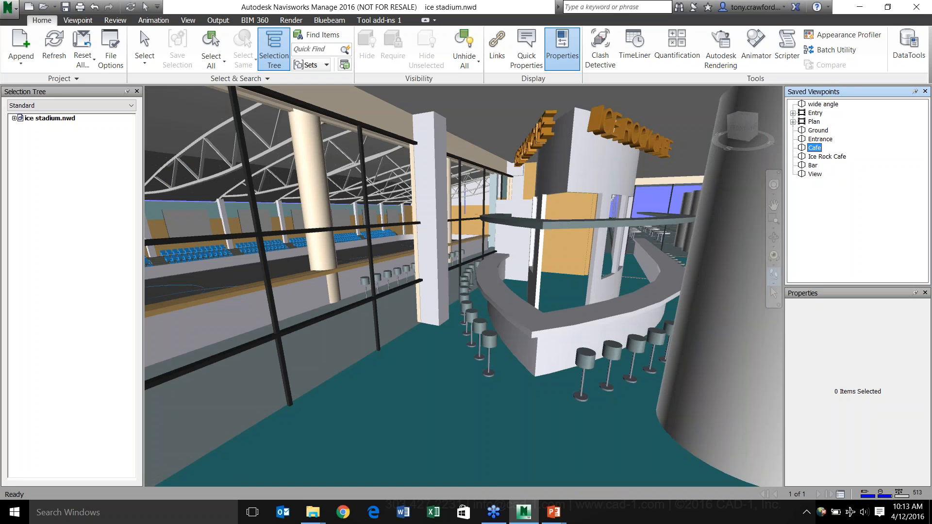
pyautogui.click(812, 165)
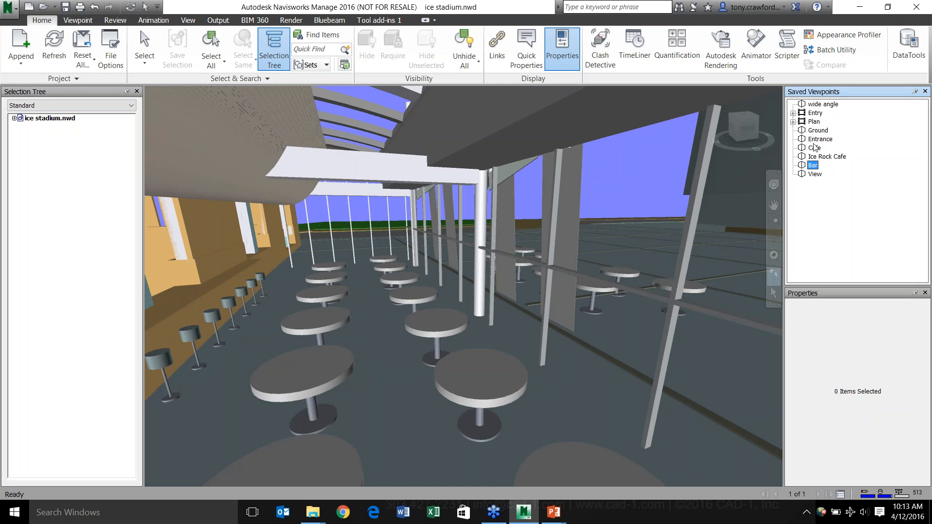
pyautogui.click(815, 148)
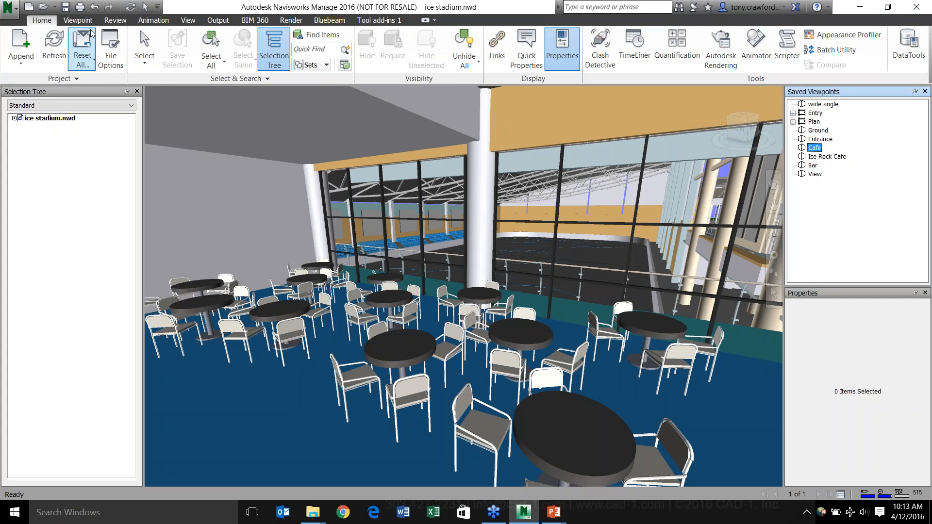
# Display the Cafe view in Full Render mode, trying Scene Lights before applying Full Lights.
pyautogui.click(115, 20)
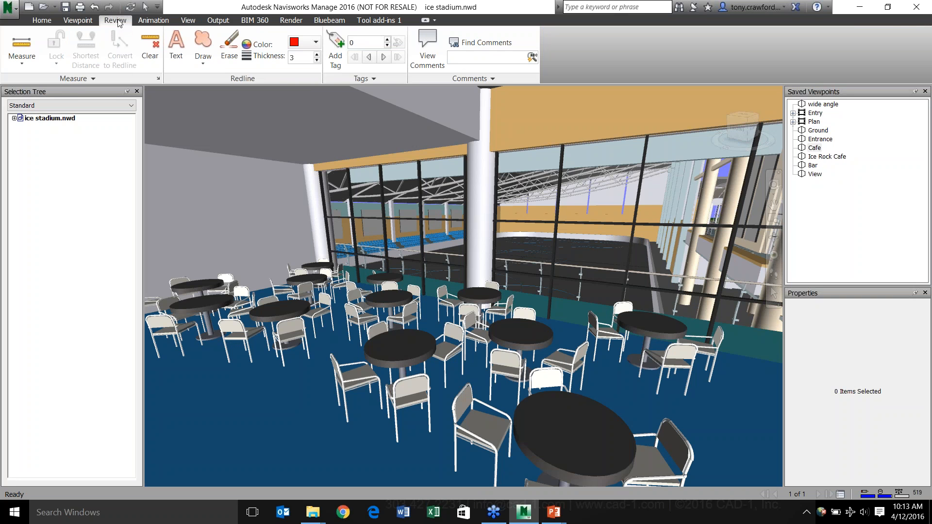
pyautogui.click(87, 22)
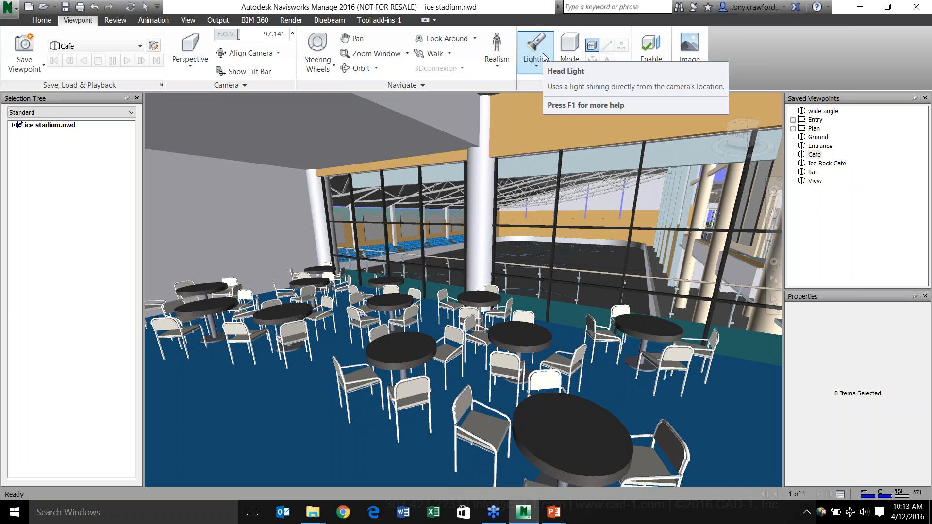
pyautogui.click(570, 53)
pyautogui.click(582, 91)
pyautogui.click(536, 53)
pyautogui.click(559, 112)
pyautogui.click(537, 53)
pyautogui.click(538, 90)
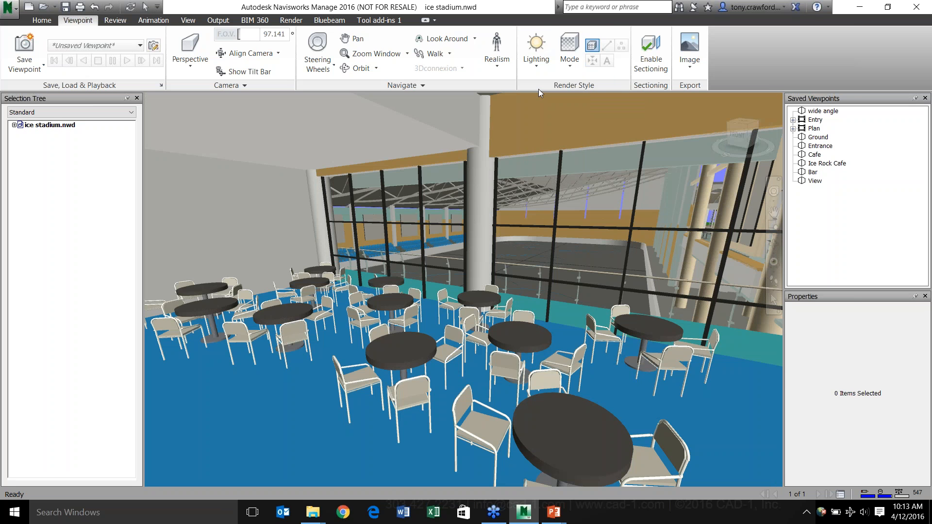
# Examine the file formats the program can open, leaving the Open dialog without loading a file.
pyautogui.rightClick(834, 214)
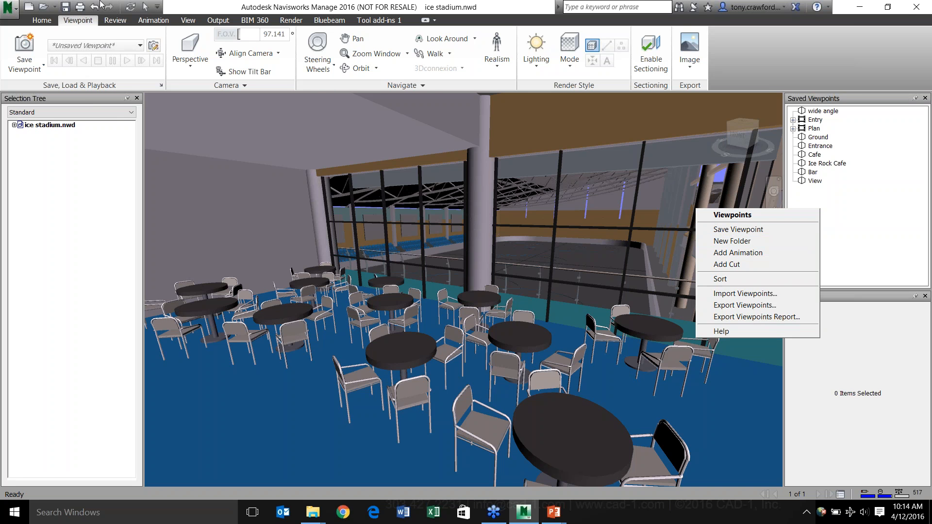
pyautogui.click(54, 7)
pyautogui.click(69, 25)
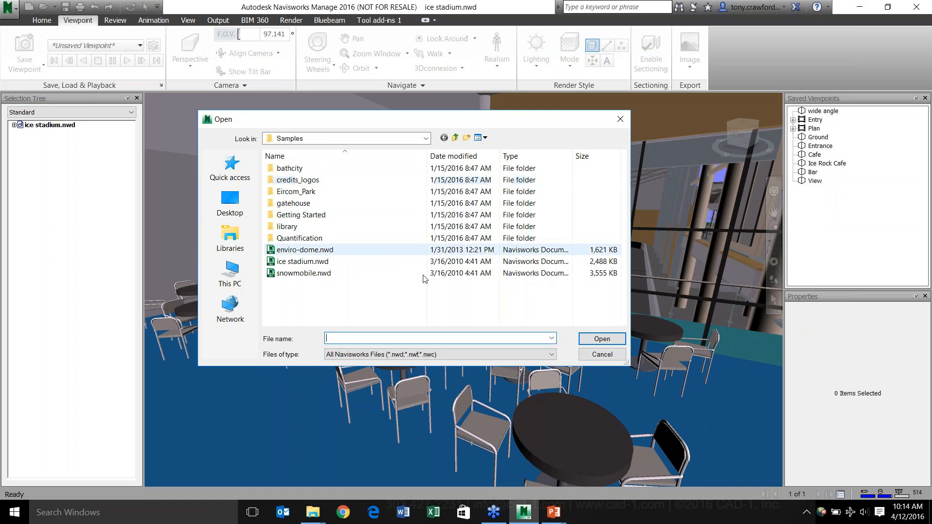
pyautogui.click(459, 358)
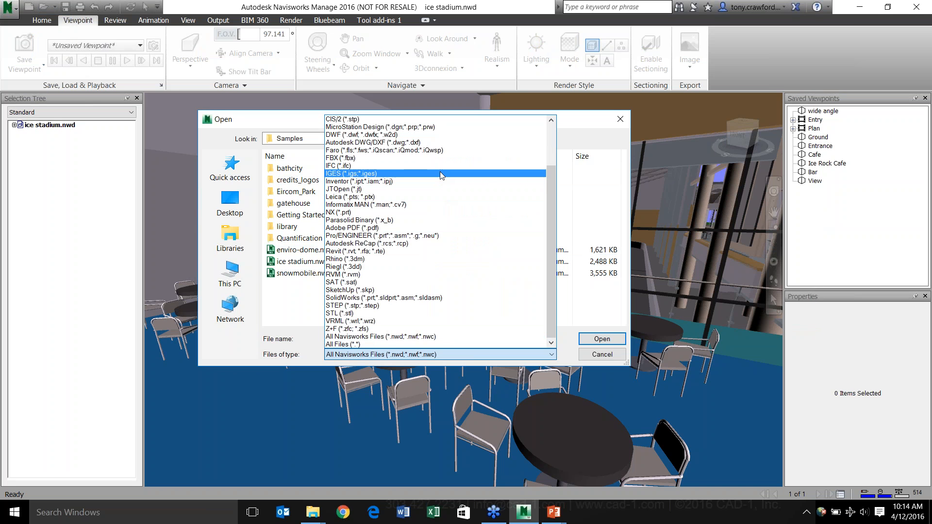
pyautogui.scroll(3, 440, 171)
pyautogui.scroll(-3, 441, 175)
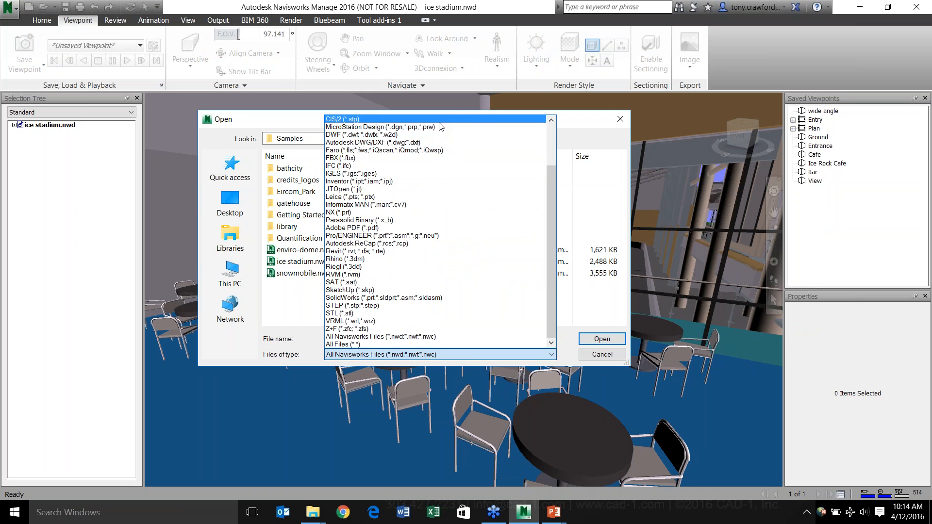
pyautogui.scroll(3, 440, 125)
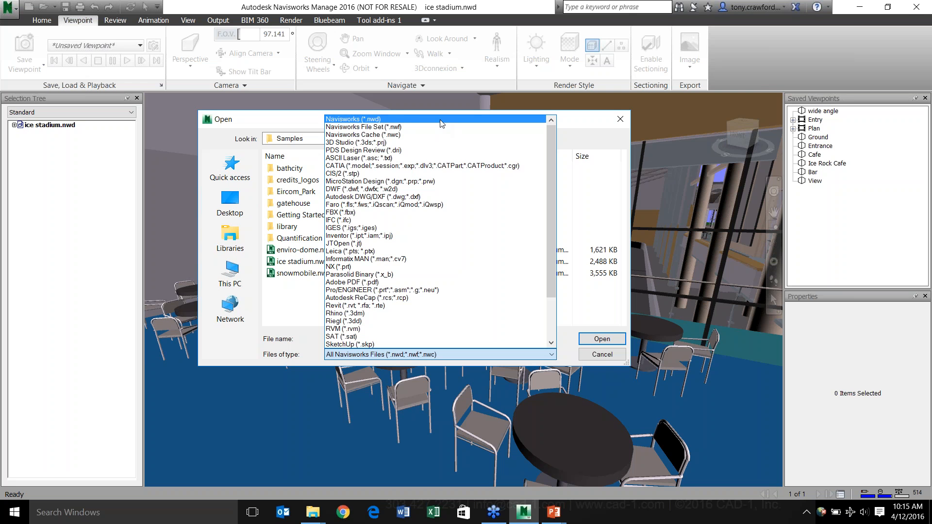
pyautogui.scroll(-3, 442, 125)
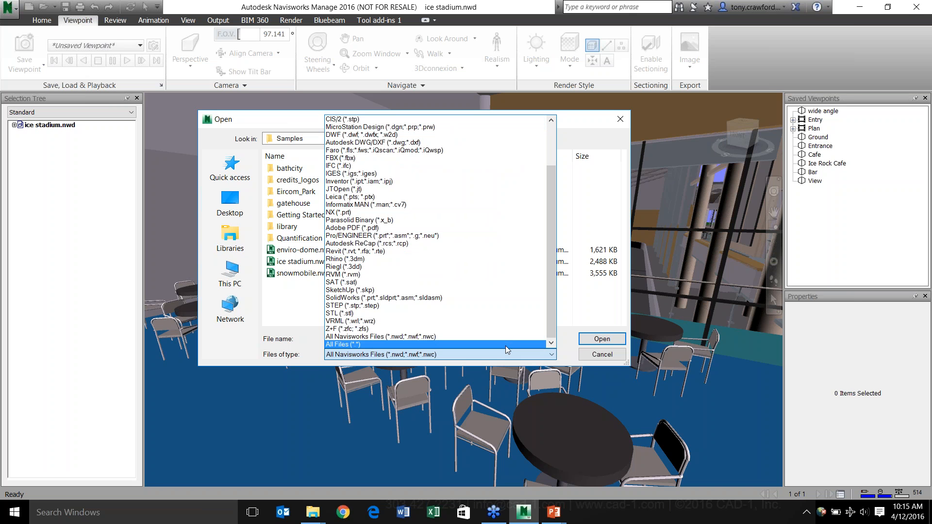
pyautogui.press('Escape')
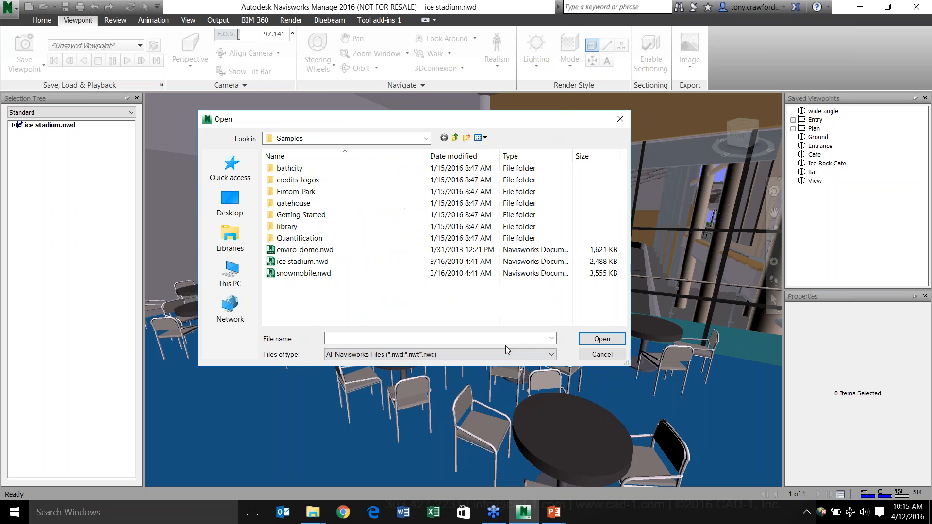
pyautogui.press('Escape')
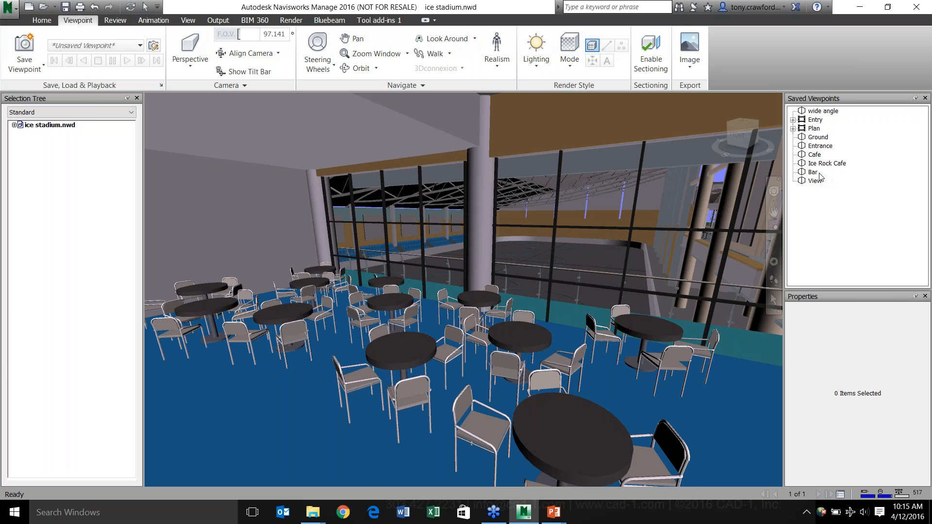
# Check the render mode and lighting options and save the current view as a viewpoint named Bar - FR.
pyautogui.click(570, 56)
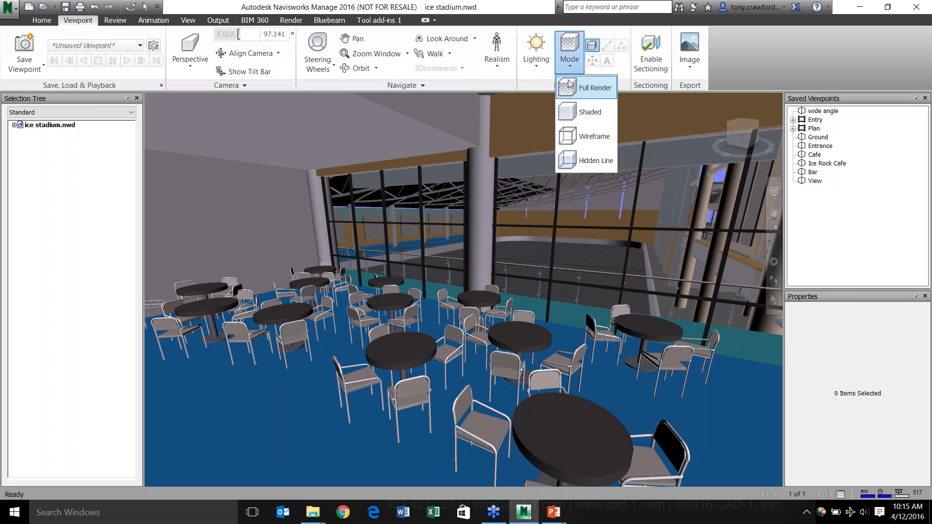
pyautogui.click(537, 72)
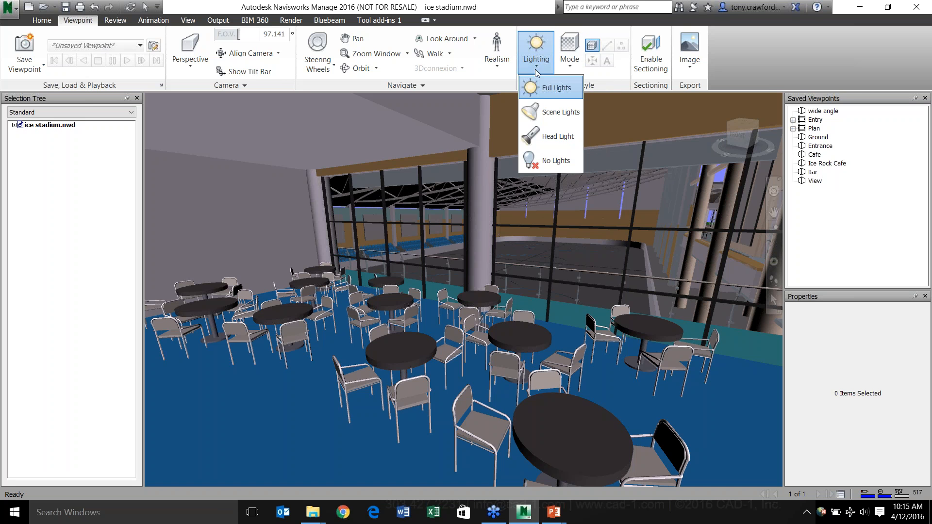
pyautogui.click(570, 56)
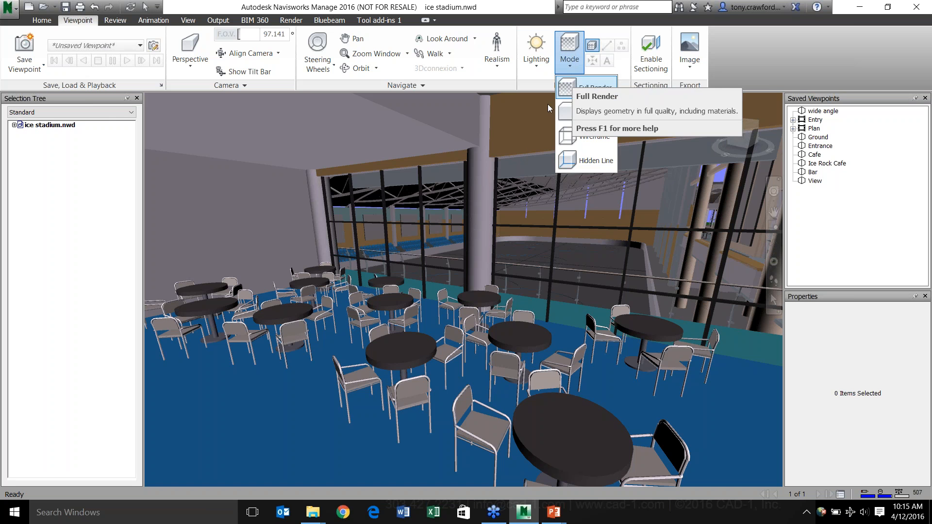
pyautogui.rightClick(824, 208)
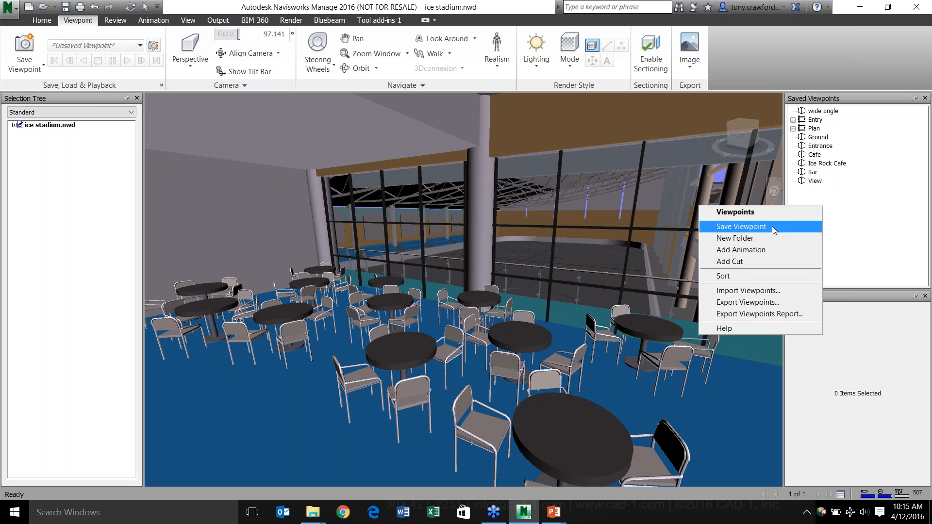
pyautogui.click(741, 226)
pyautogui.write('Bar - FR')
pyautogui.press('Return')
# Recall the saved viewpoints Bar, Ice Rock Cafe and Cafe.
pyautogui.click(813, 173)
pyautogui.click(823, 164)
pyautogui.click(825, 156)
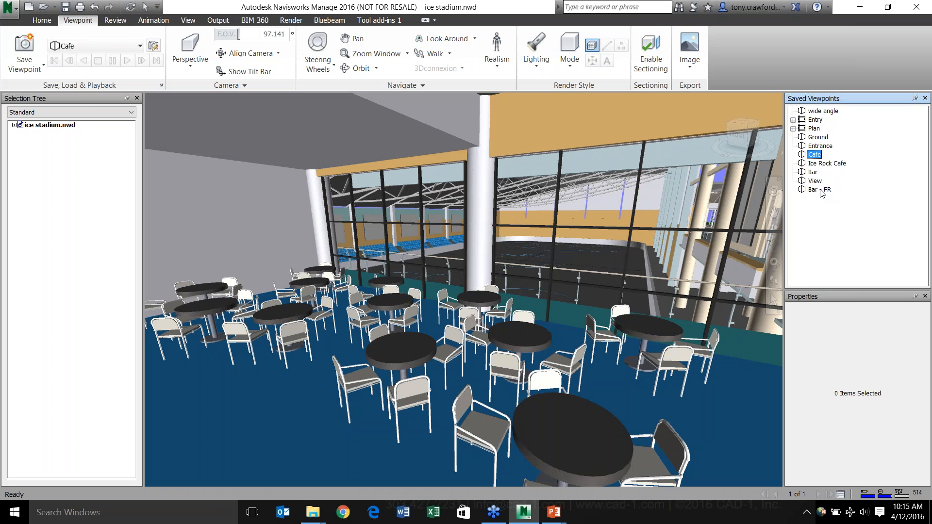
# Recall the Bar - FR viewpoint and rename it CAfe - FR.
pyautogui.click(822, 191)
pyautogui.rightClick(821, 190)
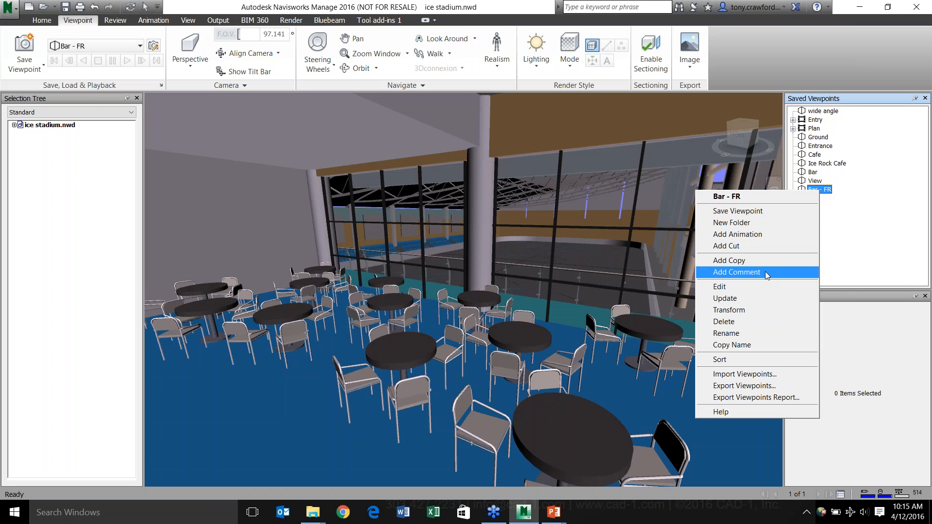
pyautogui.click(756, 334)
pyautogui.click(822, 190)
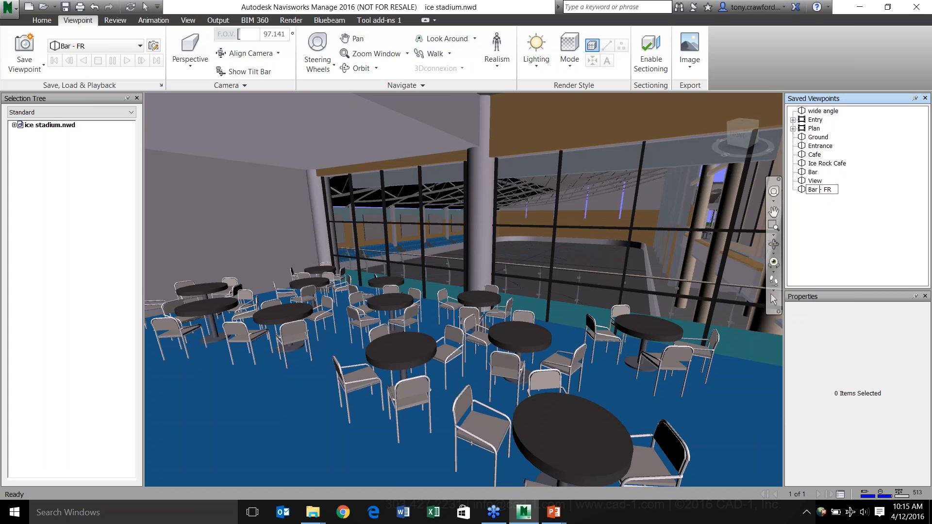
pyautogui.press('BackSpace')
pyautogui.press('BackSpace')
pyautogui.press('BackSpace')
pyautogui.write('CAfe')
pyautogui.press('Return')
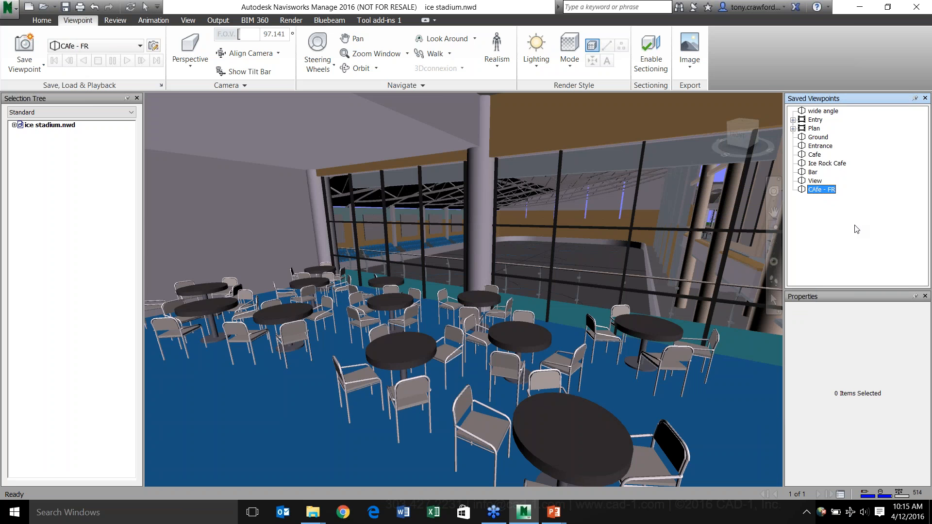
# Recall Ice Rock Cafe, and compare the Cafe and CAfe - FR viewpoints by alternating between them, ending on Cafe.
pyautogui.click(823, 164)
pyautogui.click(823, 154)
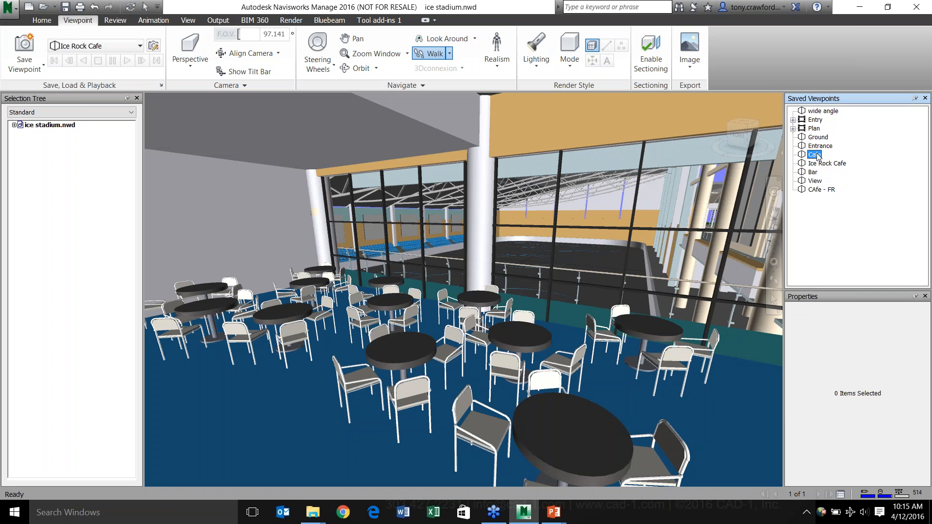
pyautogui.click(827, 190)
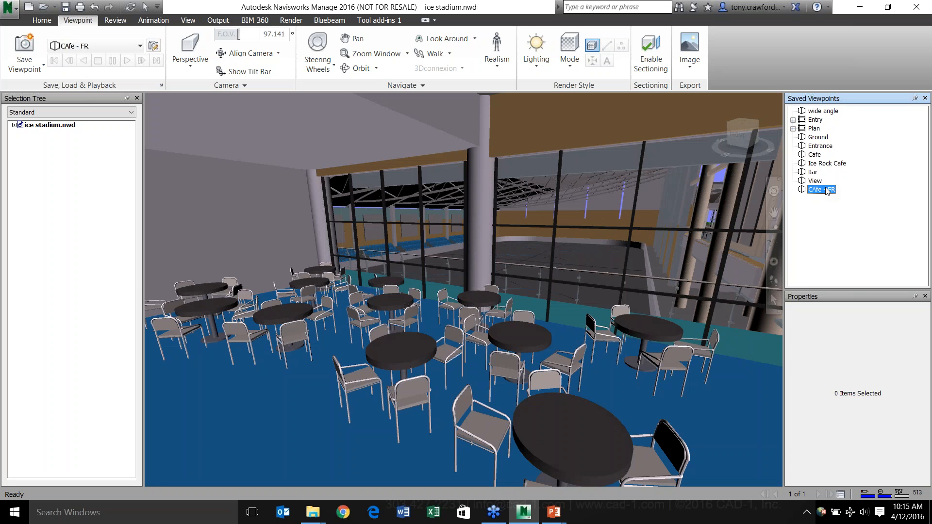
pyautogui.click(816, 155)
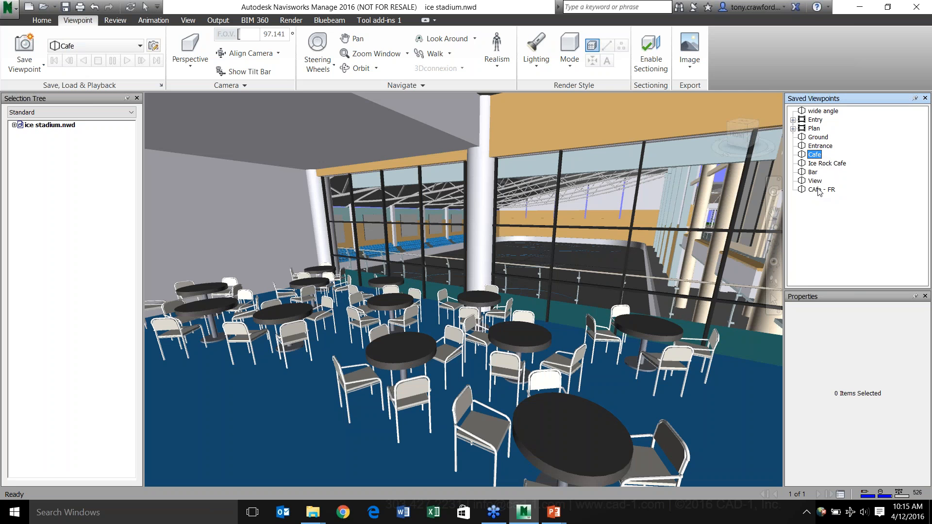
pyautogui.click(819, 190)
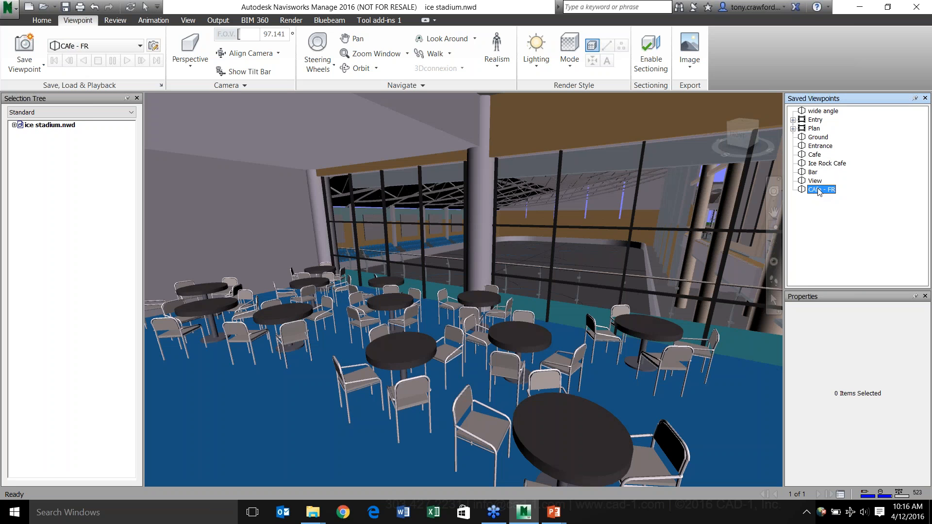
pyautogui.click(816, 155)
# Check the Cafe view's render style options and display it in Hidden Line mode.
pyautogui.click(569, 72)
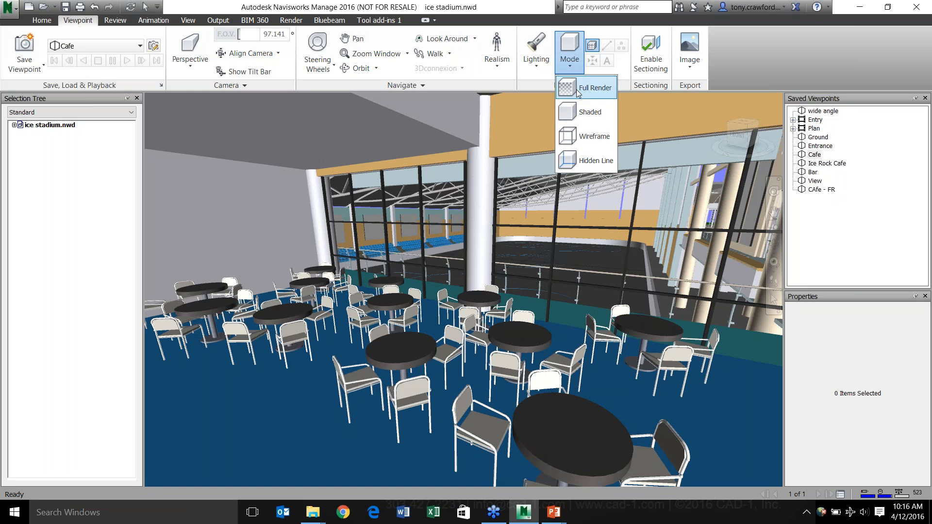
pyautogui.click(533, 69)
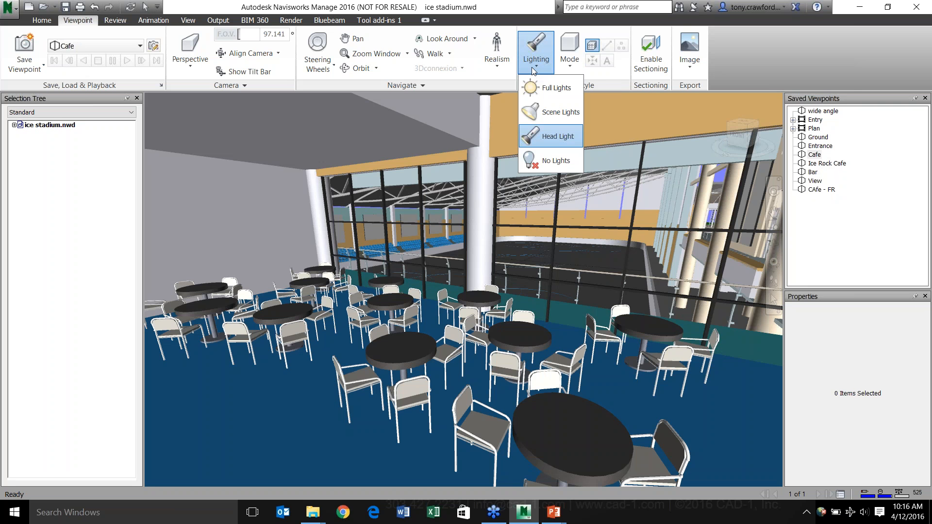
pyautogui.click(571, 64)
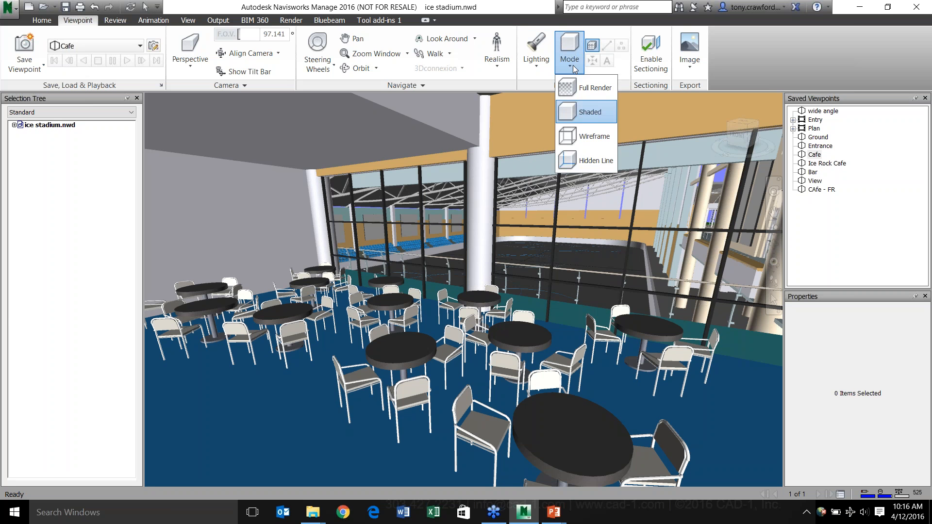
pyautogui.click(583, 168)
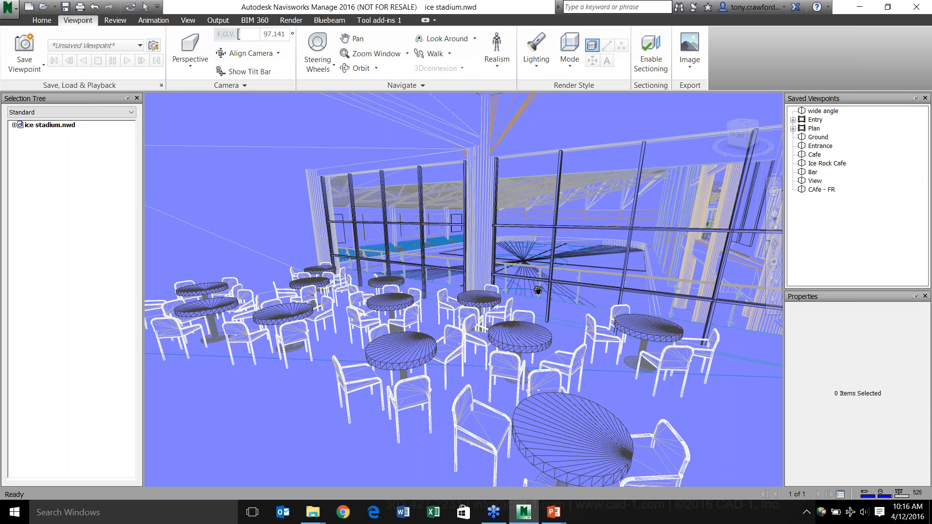
pyautogui.moveTo(538, 290); pyautogui.dragTo(522, 313, button='middle')
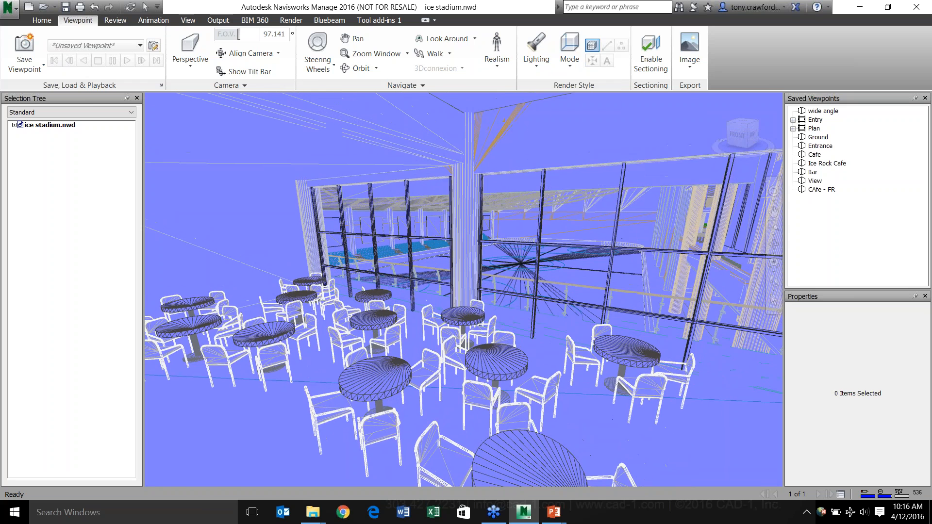
# Examine the cafe area in Wireframe mode from a slightly closer position and return the display to Shaded mode.
pyautogui.click(570, 51)
pyautogui.click(590, 136)
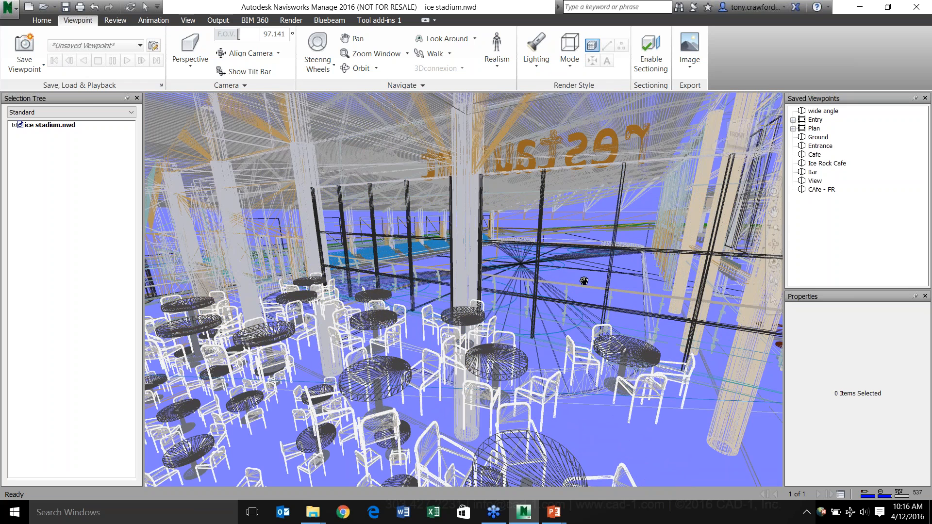
pyautogui.scroll(-1, 568, 320)
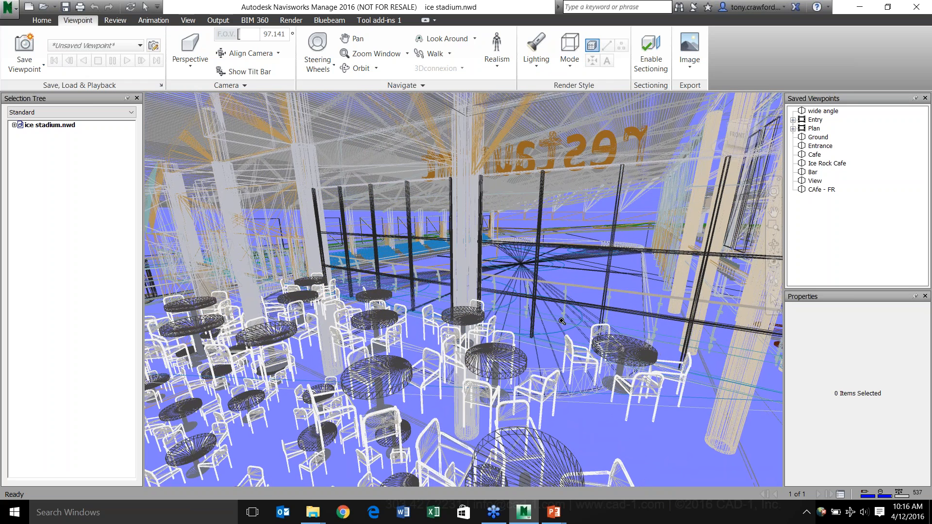
pyautogui.scroll(-1, 596, 335)
pyautogui.scroll(-1, 596, 335)
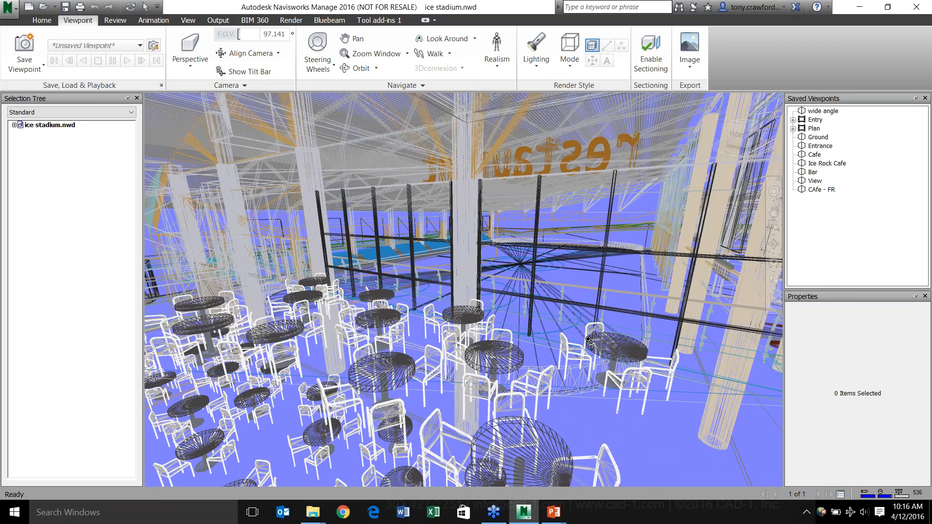
pyautogui.scroll(1, 571, 322)
pyautogui.scroll(1, 572, 322)
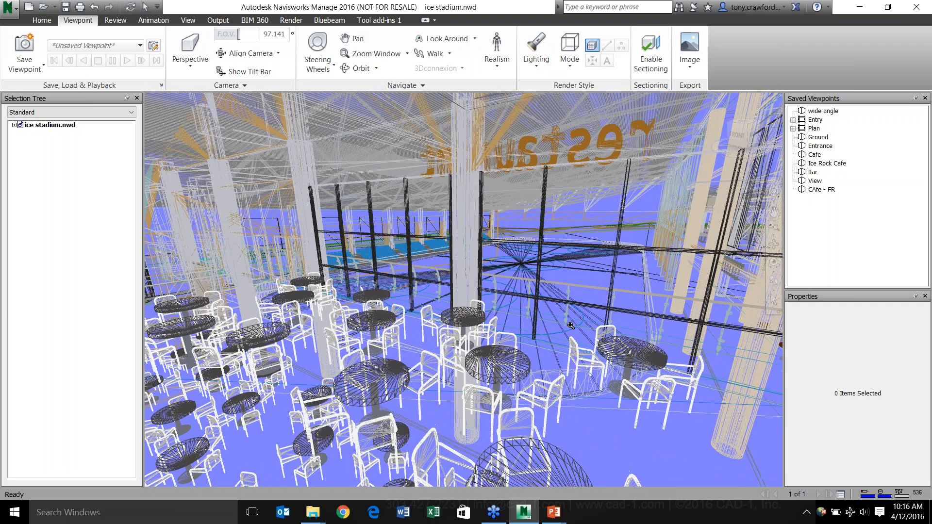
pyautogui.scroll(1, 571, 326)
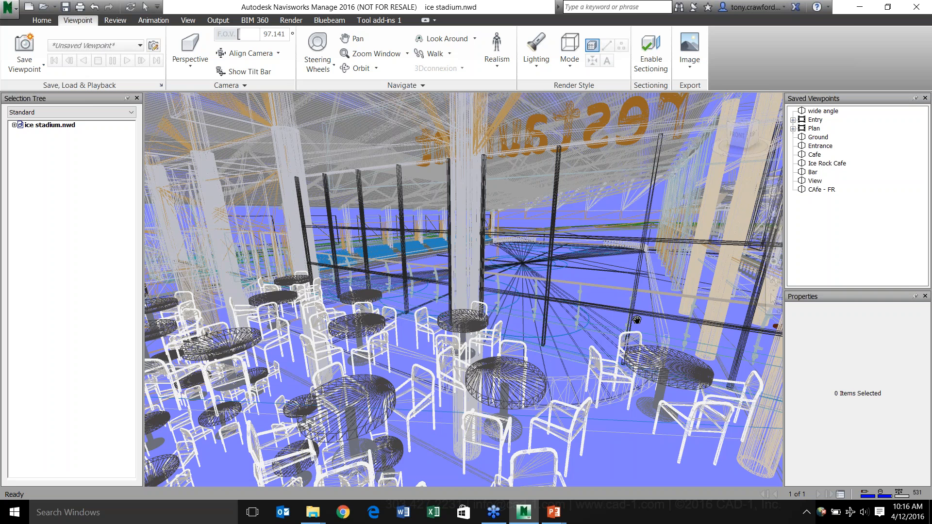
pyautogui.click(570, 56)
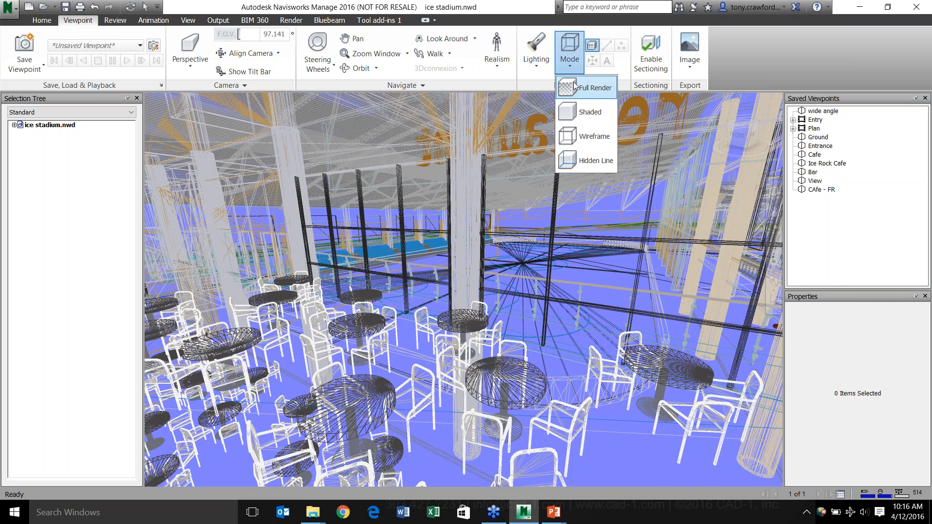
pyautogui.click(584, 115)
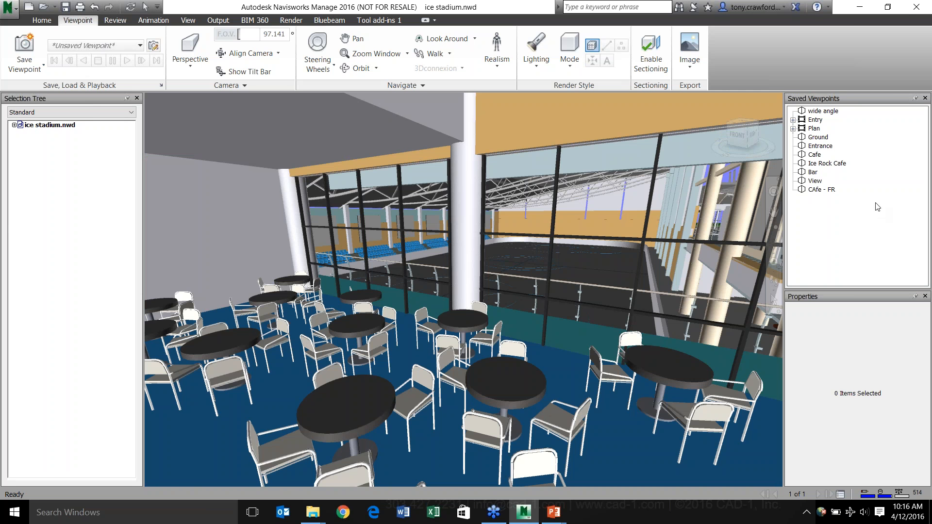
# Alternate between the Cafe and CAfe - FR viewpoints to compare their lighting and render modes, ending on CAfe - FR.
pyautogui.click(814, 155)
pyautogui.click(813, 190)
pyautogui.click(814, 155)
pyautogui.click(811, 190)
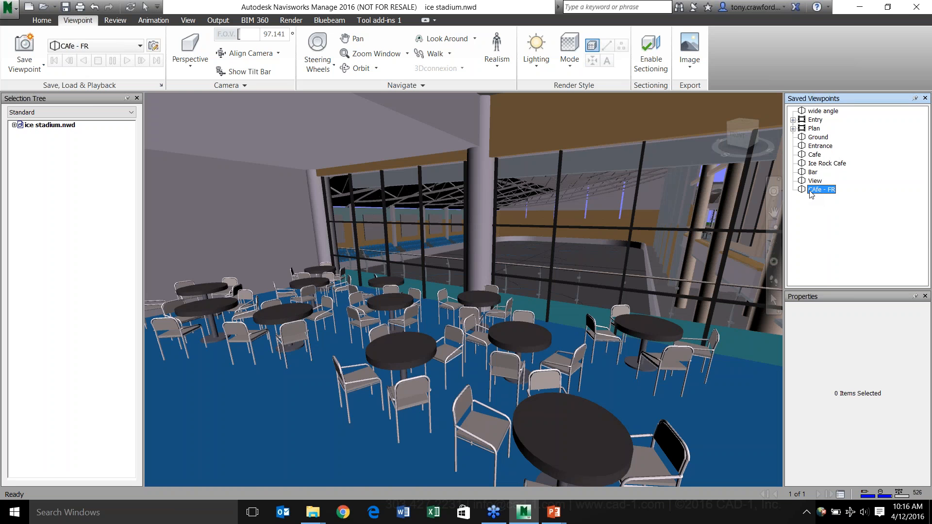
# Sort the saved viewpoints list alphabetically and recall the Cafe viewpoint.
pyautogui.rightClick(822, 213)
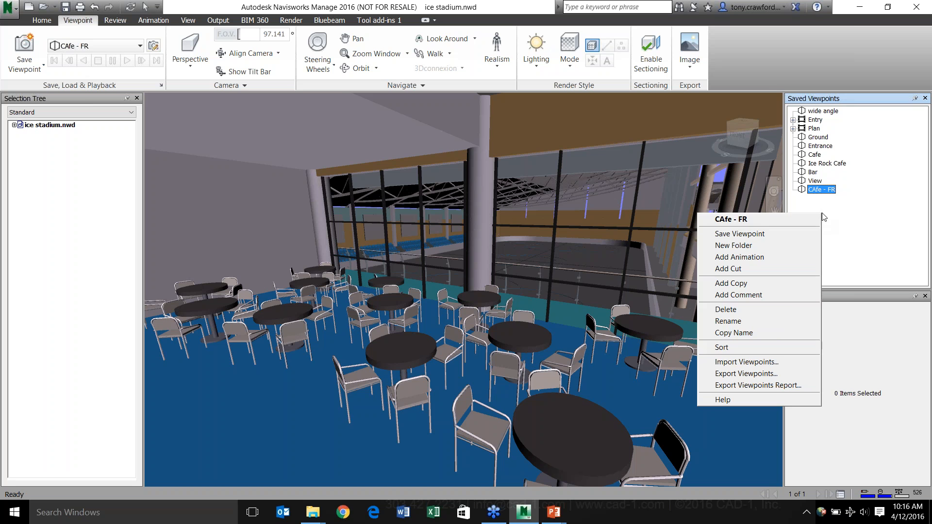
pyautogui.click(761, 349)
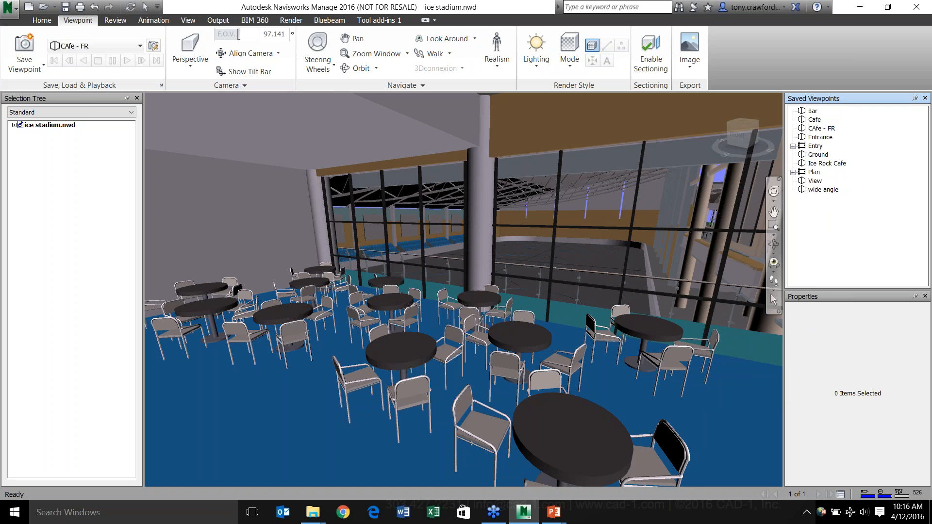
pyautogui.click(817, 120)
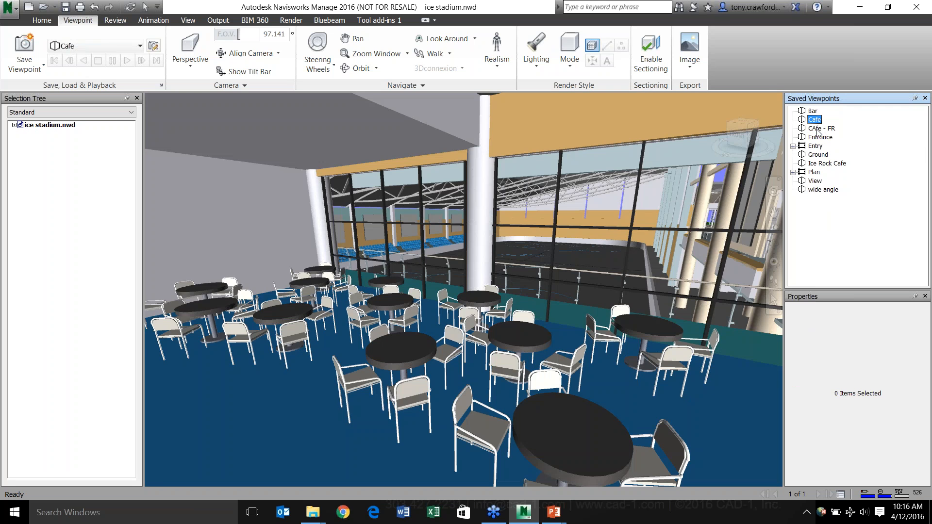
# Recall the Ground viewpoint, activate Walk, and switch the Third Person avatar on and back off.
pyautogui.click(819, 155)
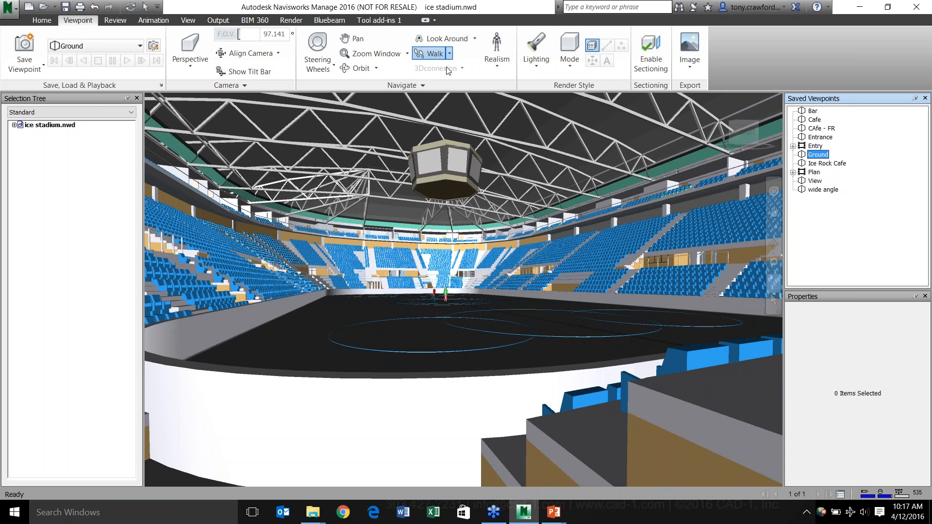
pyautogui.click(489, 65)
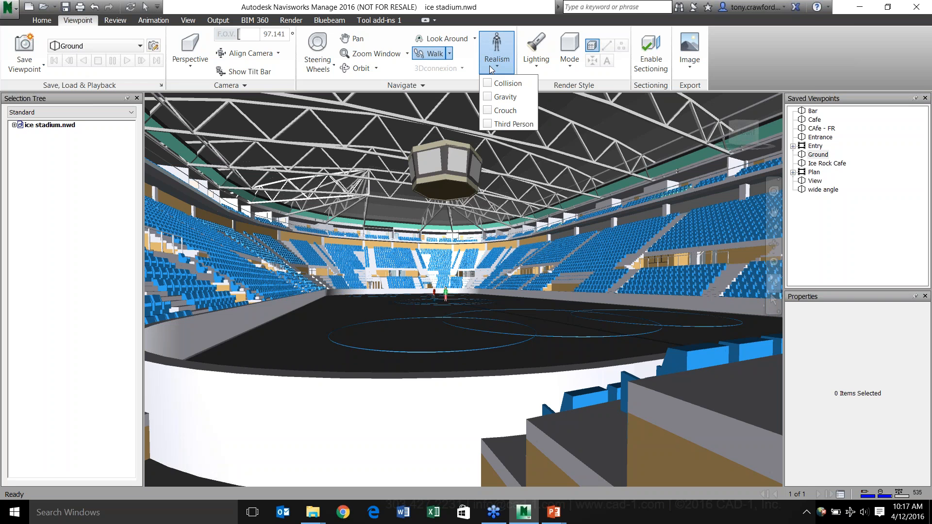
pyautogui.click(488, 124)
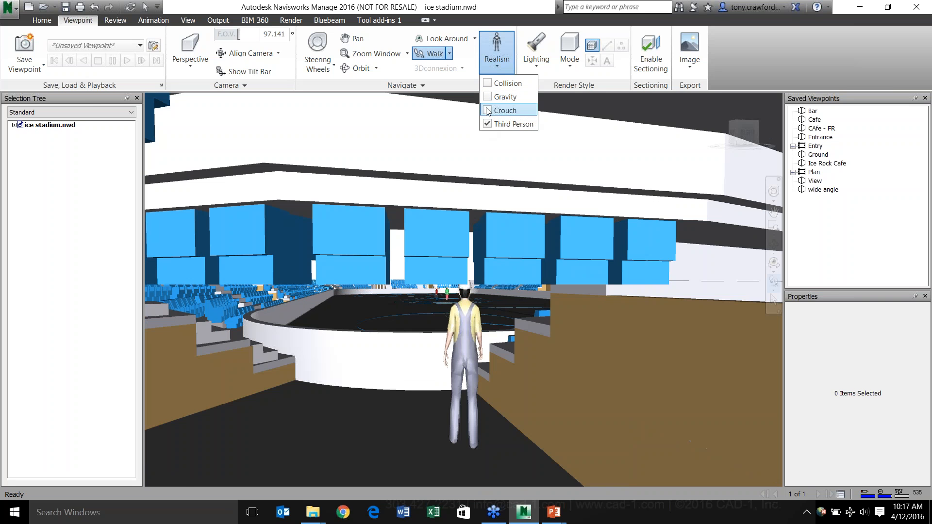
pyautogui.click(488, 125)
# Switch from Walk to Fly and fly the camera through the arena from the Ground viewpoint.
pyautogui.click(450, 53)
pyautogui.click(450, 54)
pyautogui.click(450, 53)
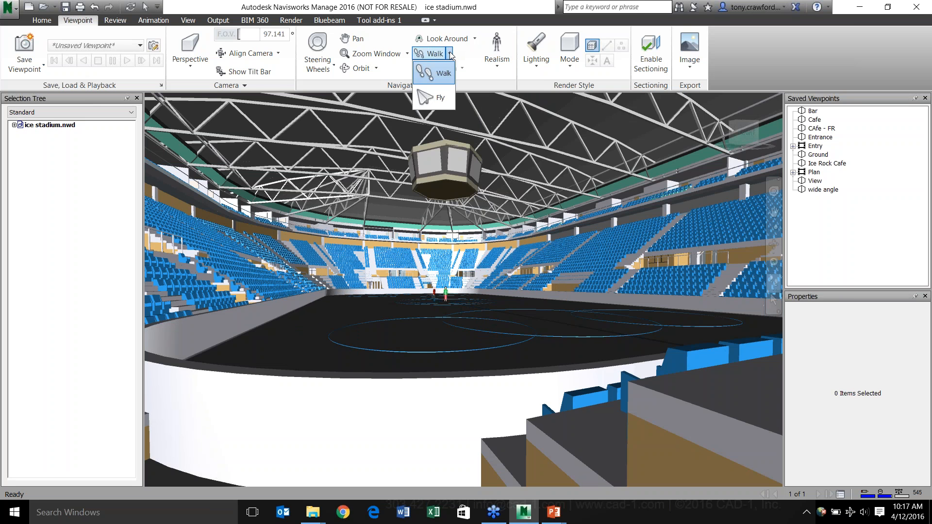
pyautogui.click(430, 97)
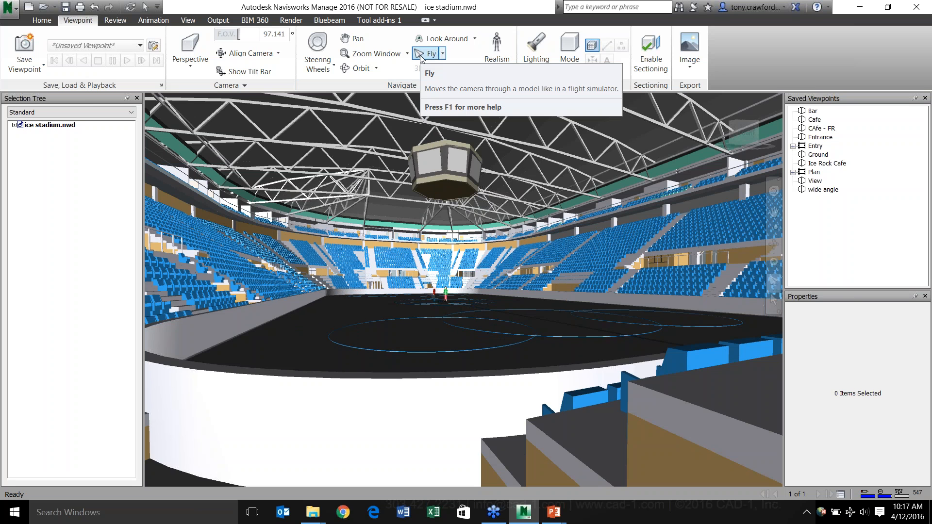
pyautogui.moveTo(464, 324); pyautogui.dragTo(304, 368)
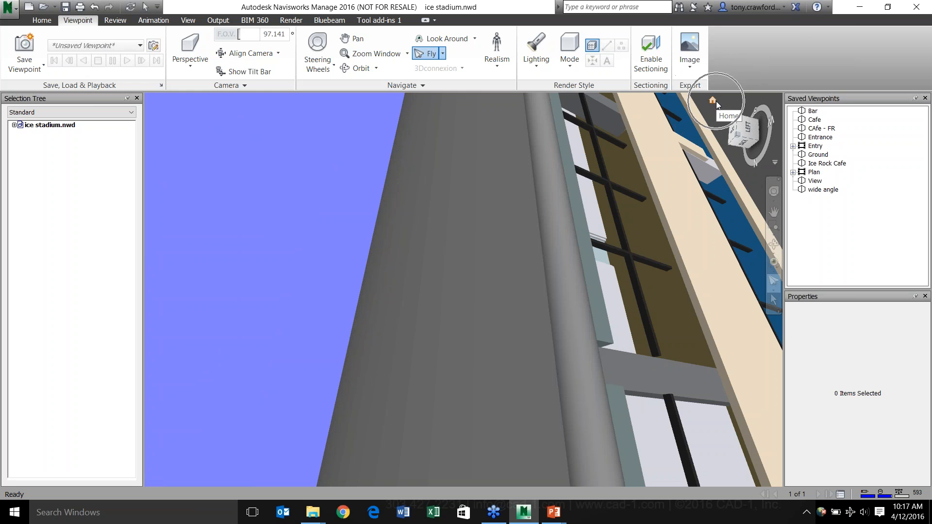
# Return to the Home view and approach the stadium's curved facade, first with Fly and then with Walk.
pyautogui.click(716, 101)
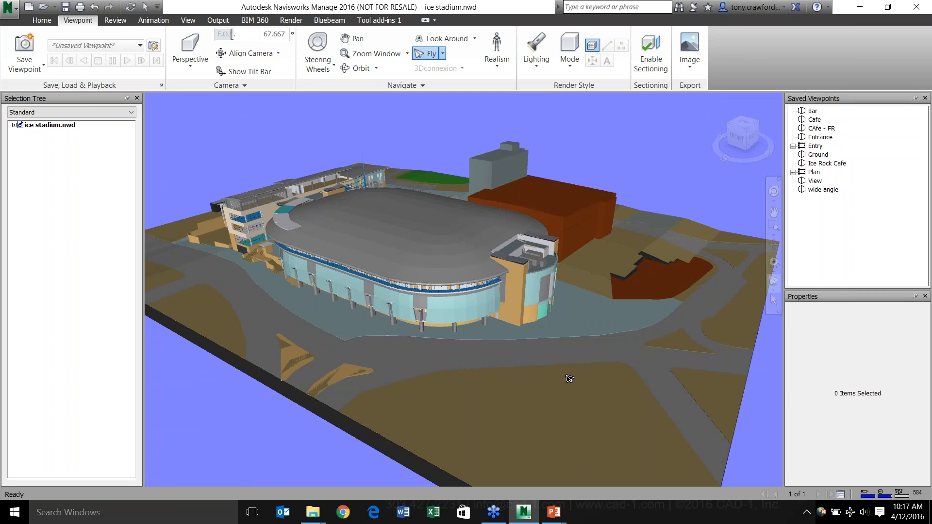
pyautogui.moveTo(559, 384)
pyautogui.mouseDown()
pyautogui.moveTo(574, 330)
pyautogui.moveTo(555, 449)
pyautogui.moveTo(555, 402)
pyautogui.mouseUp()
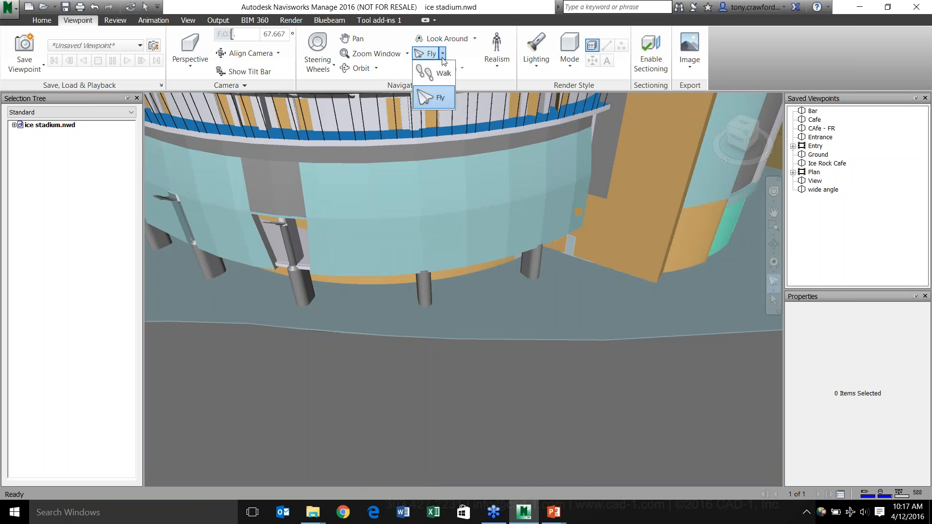
pyautogui.click(442, 54)
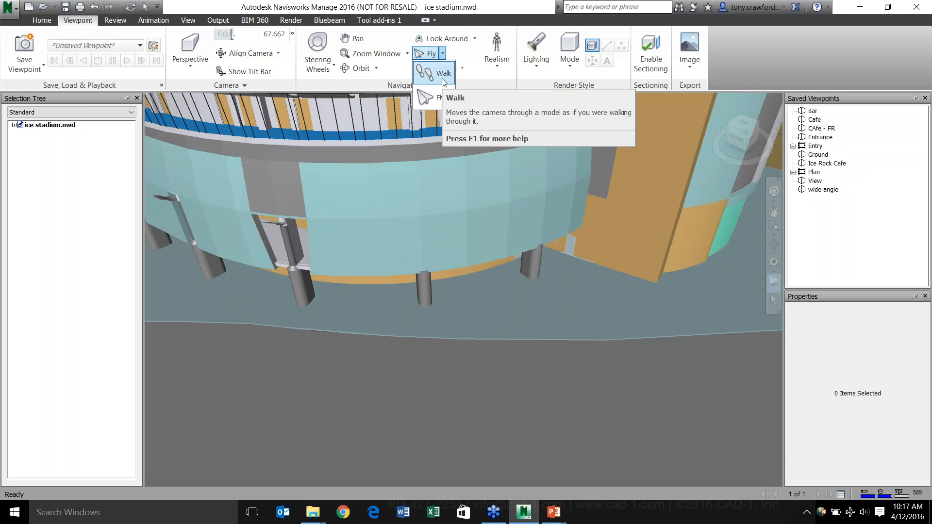
pyautogui.click(439, 74)
pyautogui.moveTo(482, 335)
pyautogui.mouseDown()
pyautogui.moveTo(495, 264)
pyautogui.moveTo(487, 232)
pyautogui.moveTo(490, 341)
pyautogui.mouseUp()
pyautogui.moveTo(492, 388); pyautogui.dragTo(494, 413)
# Enable the Third Person, Collision and Gravity realism options, turning the avatar along the stadium's facade.
pyautogui.click(497, 53)
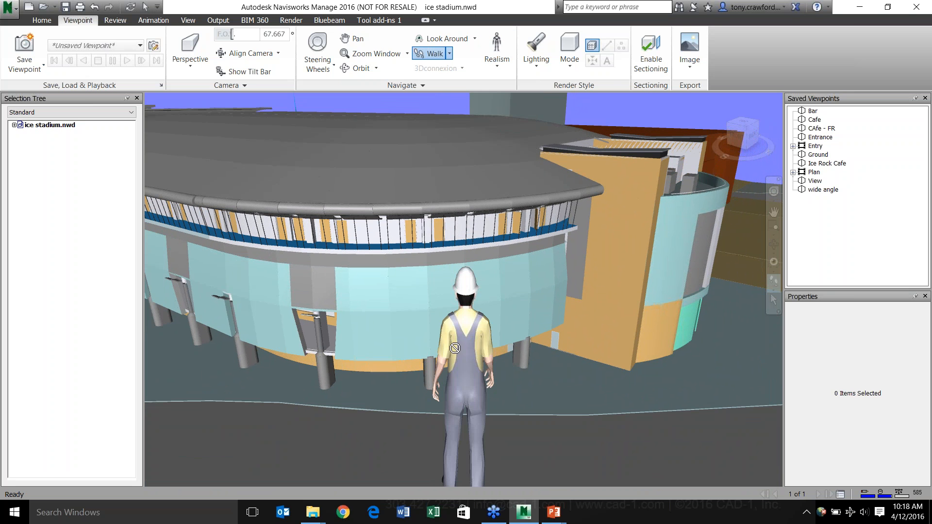
pyautogui.moveTo(618, 343); pyautogui.dragTo(718, 333)
pyautogui.click(496, 58)
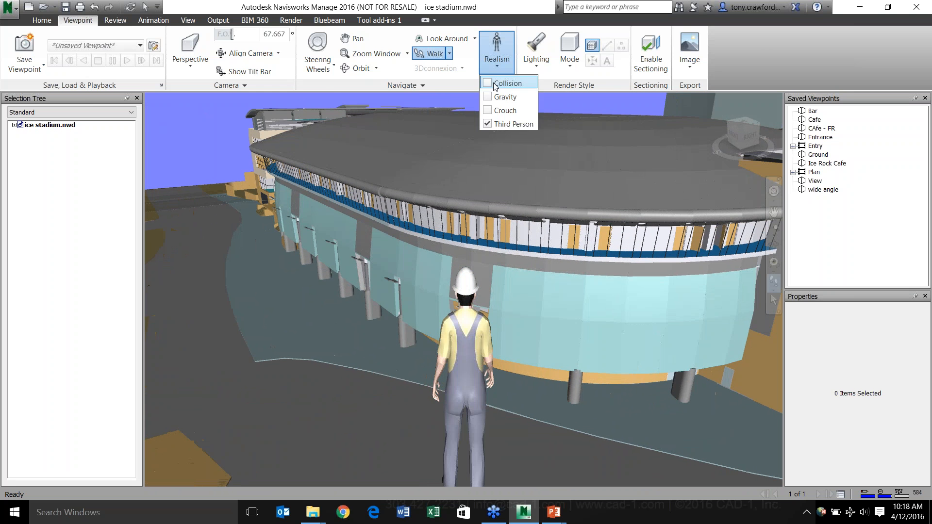
pyautogui.click(486, 83)
pyautogui.click(485, 96)
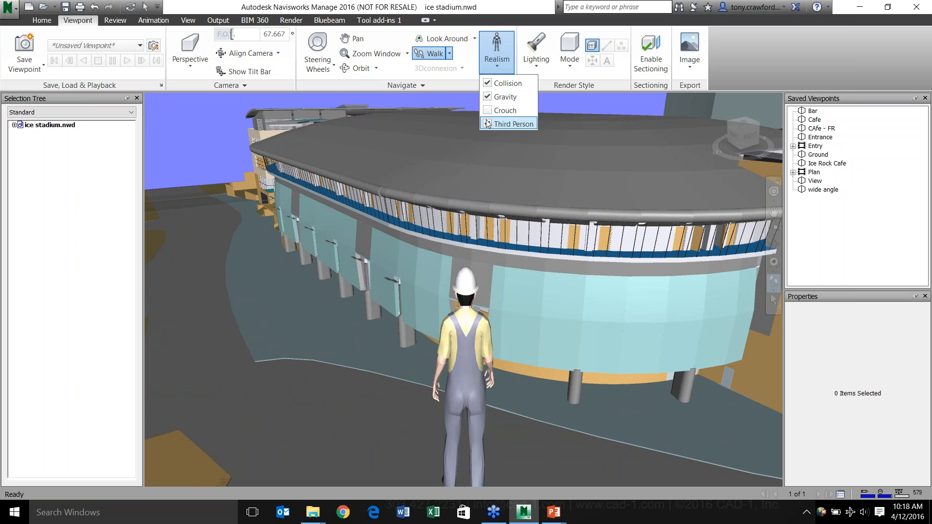
pyautogui.click(493, 134)
# Walk the avatar up to the stadium's exterior wall, then walk again from the Home view and restore that view.
pyautogui.moveTo(593, 402); pyautogui.dragTo(694, 295)
pyautogui.scroll(3, 645, 359)
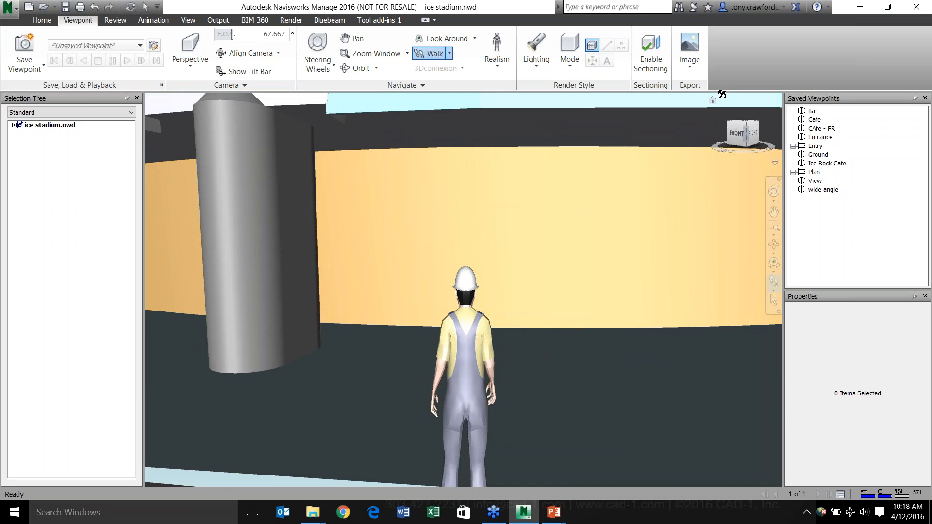
pyautogui.click(713, 100)
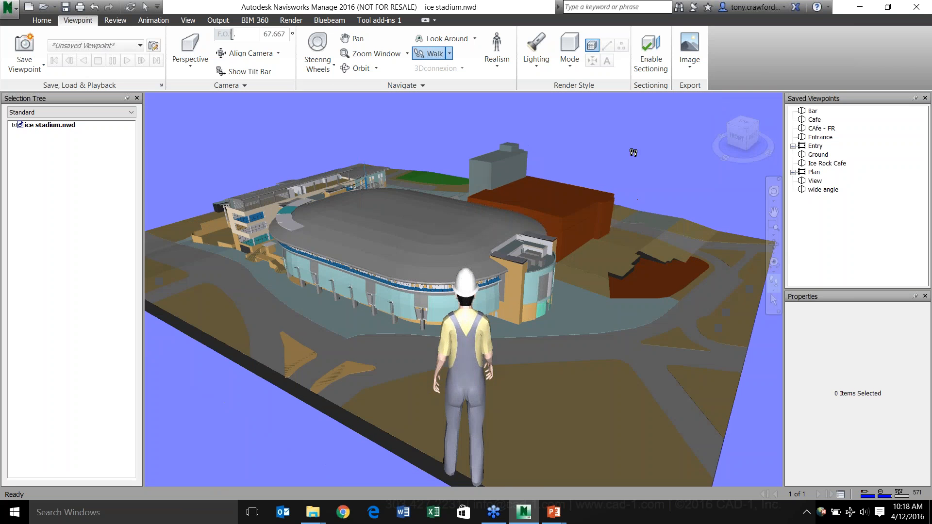
pyautogui.moveTo(558, 332); pyautogui.dragTo(568, 302)
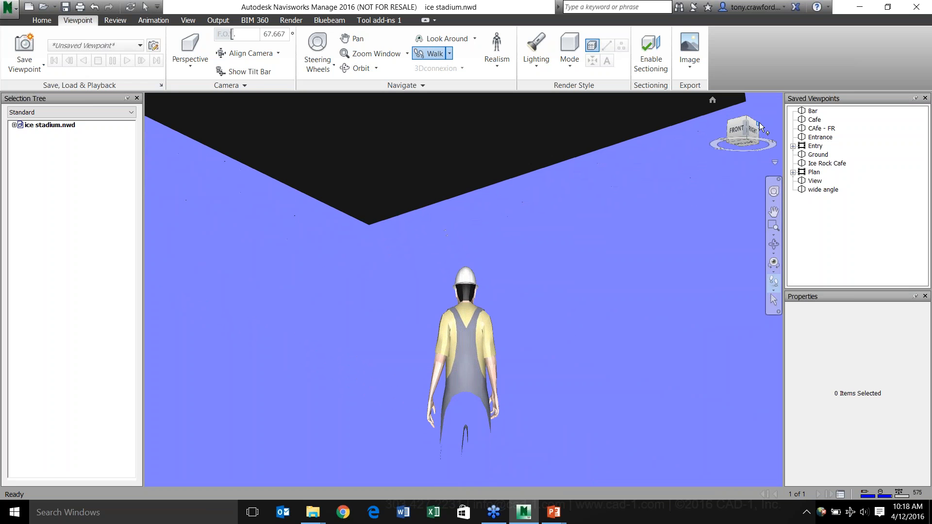
pyautogui.click(717, 102)
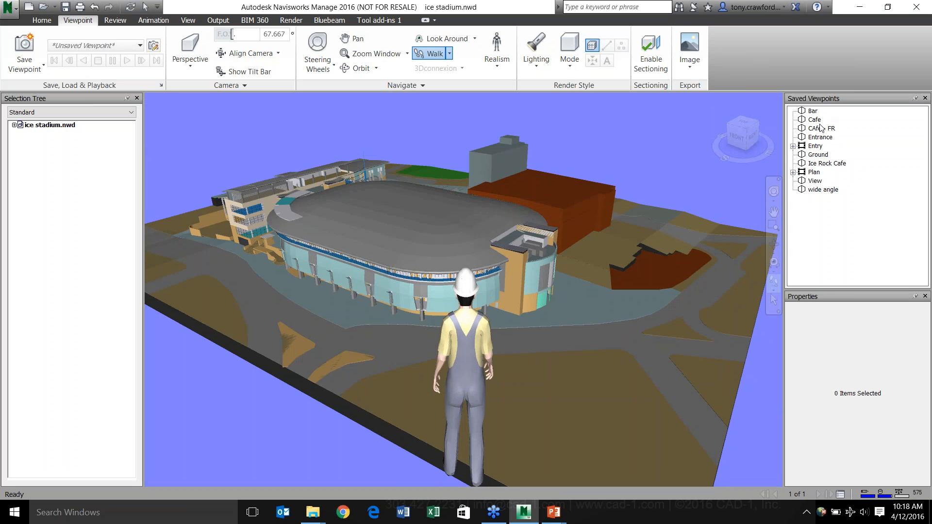
# Recall the Ground viewpoint, turn on Collision, and walk the avatar across the rink to the barrier below the stands.
pyautogui.click(820, 155)
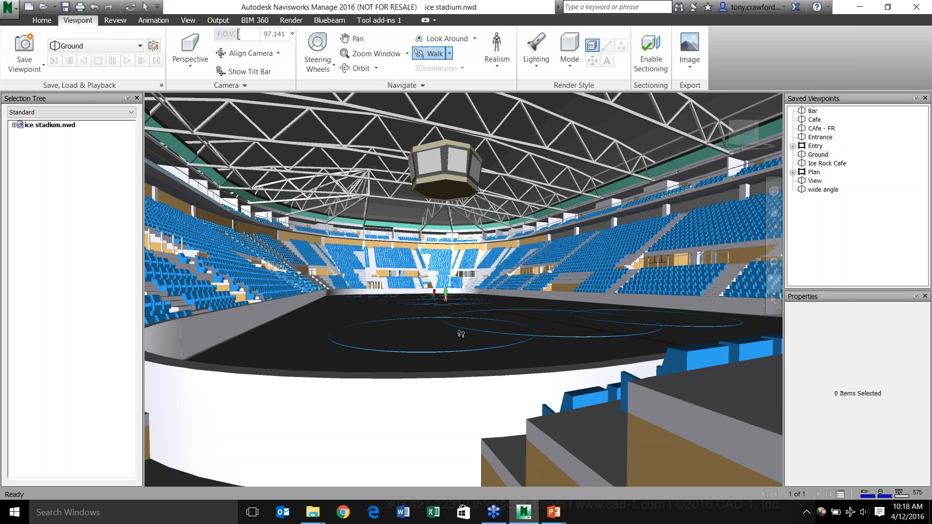
pyautogui.moveTo(461, 334); pyautogui.dragTo(454, 311)
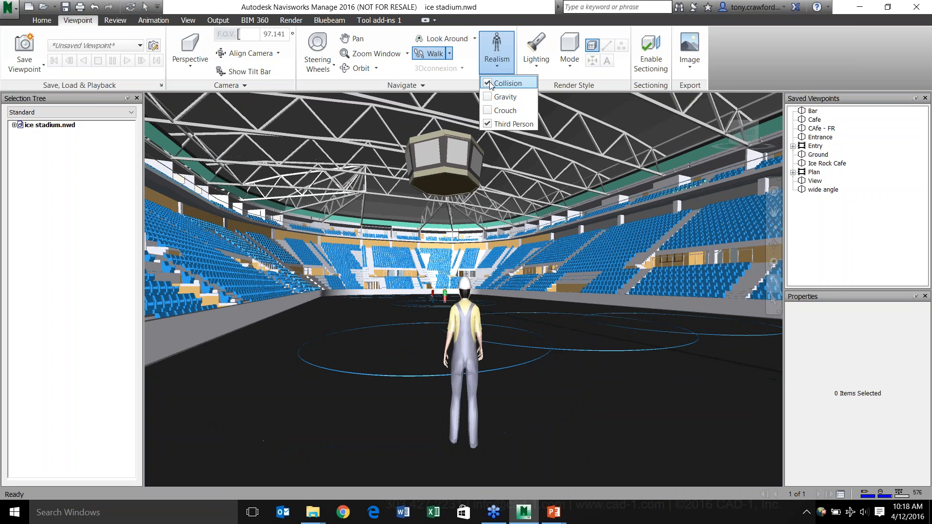
pyautogui.click(490, 84)
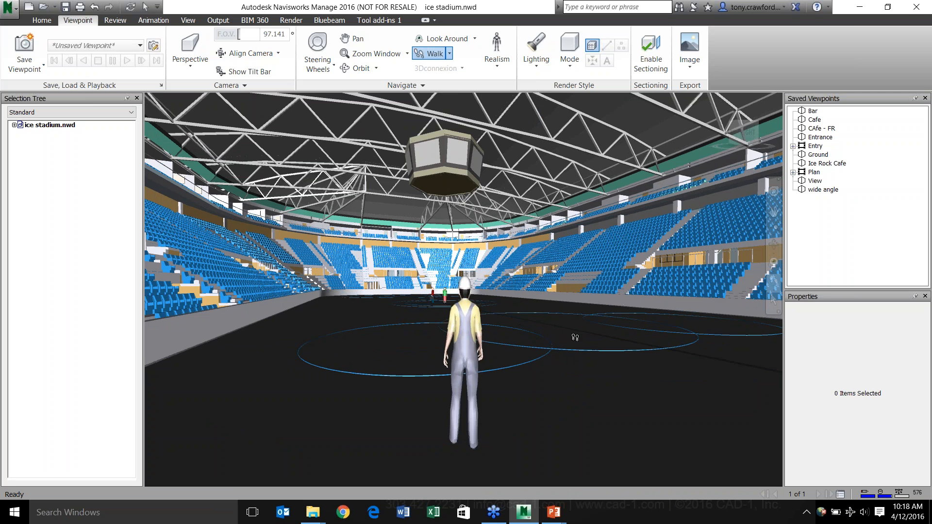
pyautogui.moveTo(579, 334); pyautogui.dragTo(502, 228)
# Turn off Collision and walk the avatar forward into the rink barrier.
pyautogui.click(496, 59)
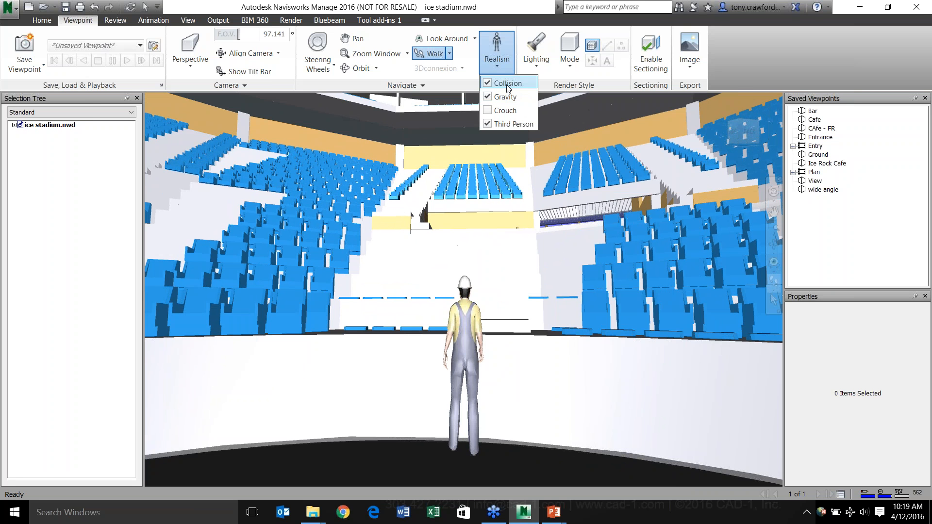
pyautogui.click(507, 85)
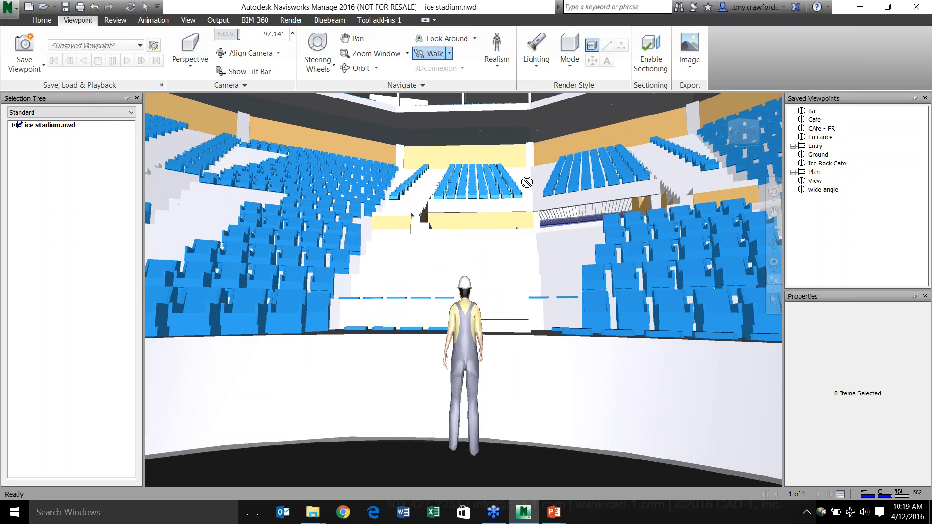
pyautogui.moveTo(534, 236); pyautogui.dragTo(502, 135)
pyautogui.moveTo(519, 182); pyautogui.dragTo(521, 182)
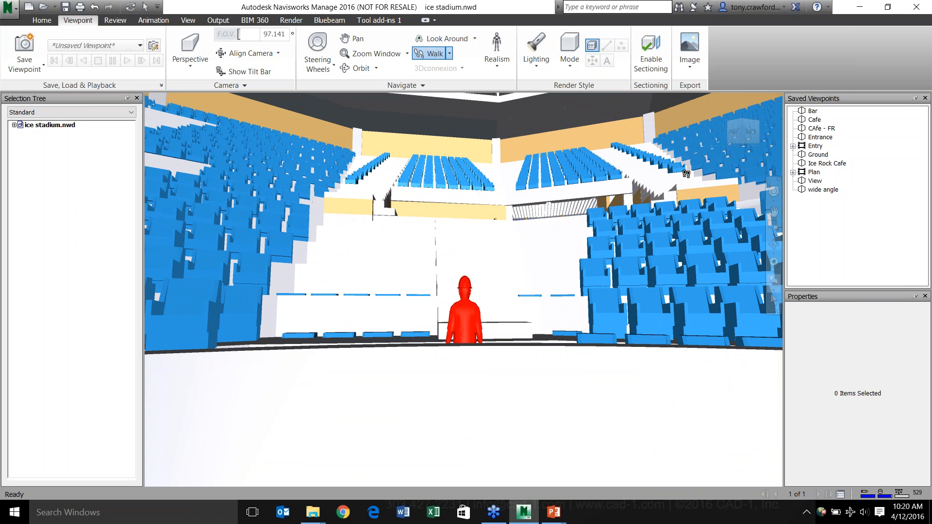
# Raise the avatar above the lower stands with the SteeringWheels Up/Down tool, look around, and resume walking.
pyautogui.click(773, 193)
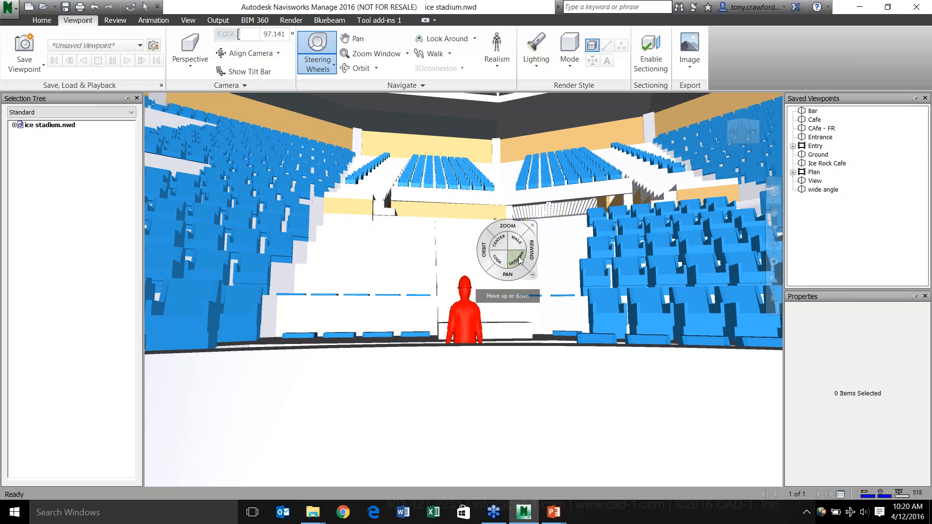
pyautogui.moveTo(520, 261); pyautogui.dragTo(518, 259)
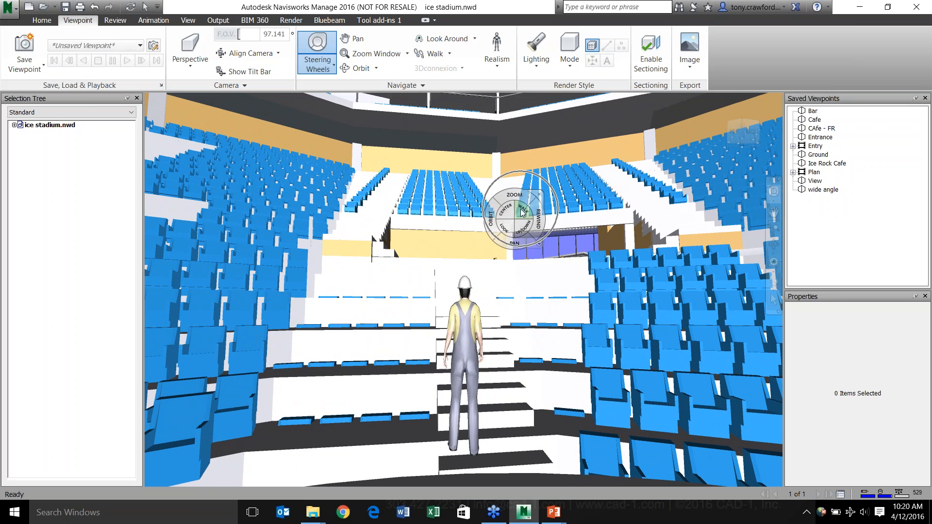
pyautogui.moveTo(505, 231); pyautogui.dragTo(557, 217)
pyautogui.click(592, 197)
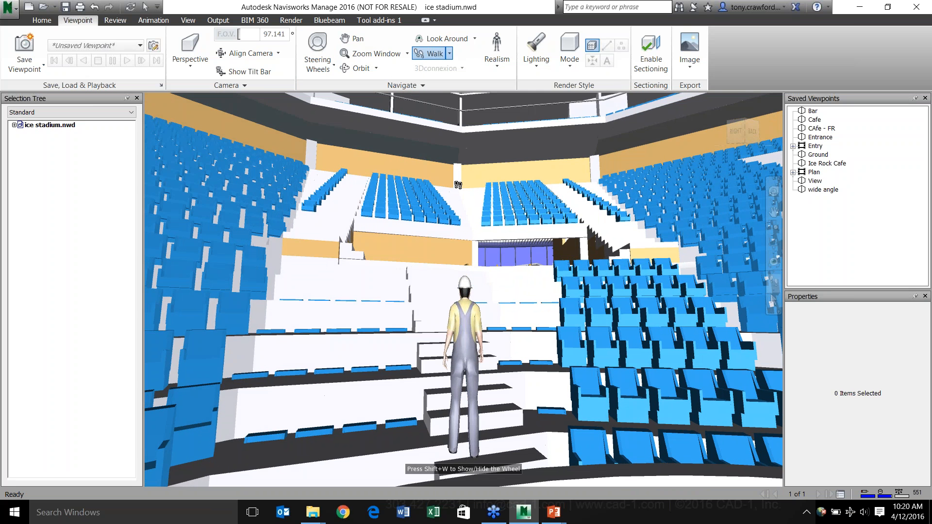
# Walk the avatar up the stands to the passage beneath the upper seating.
pyautogui.moveTo(485, 281); pyautogui.dragTo(409, 312)
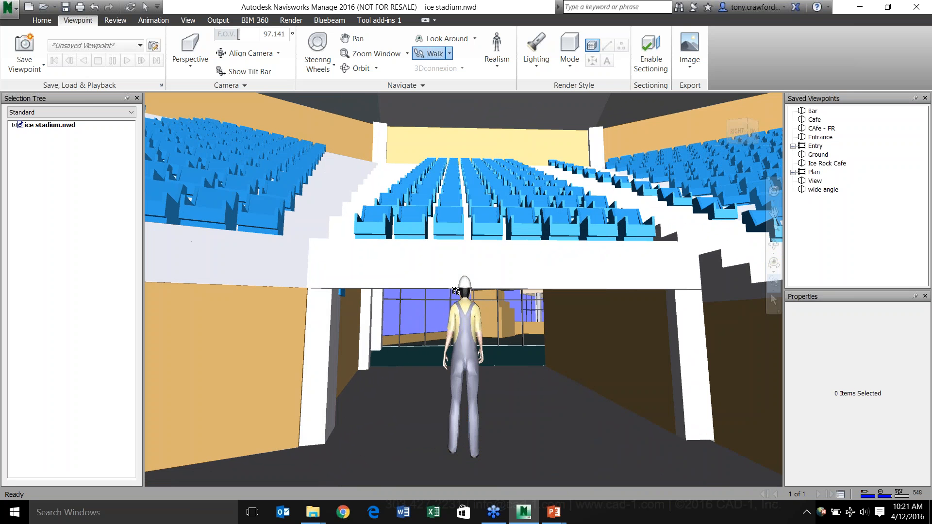
pyautogui.moveTo(556, 308); pyautogui.dragTo(558, 319)
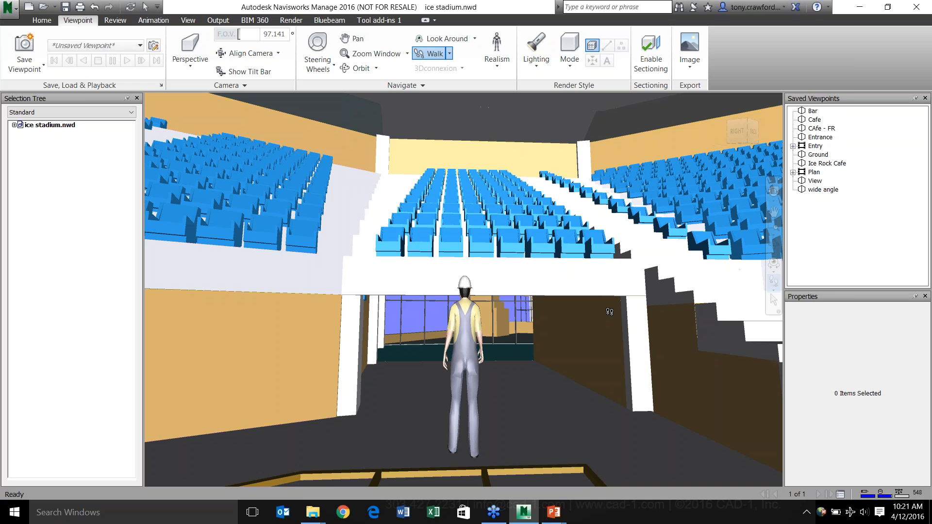
pyautogui.moveTo(591, 317); pyautogui.dragTo(563, 266)
pyautogui.moveTo(567, 390); pyautogui.dragTo(550, 328)
pyautogui.rightClick(571, 336)
pyautogui.press('Escape')
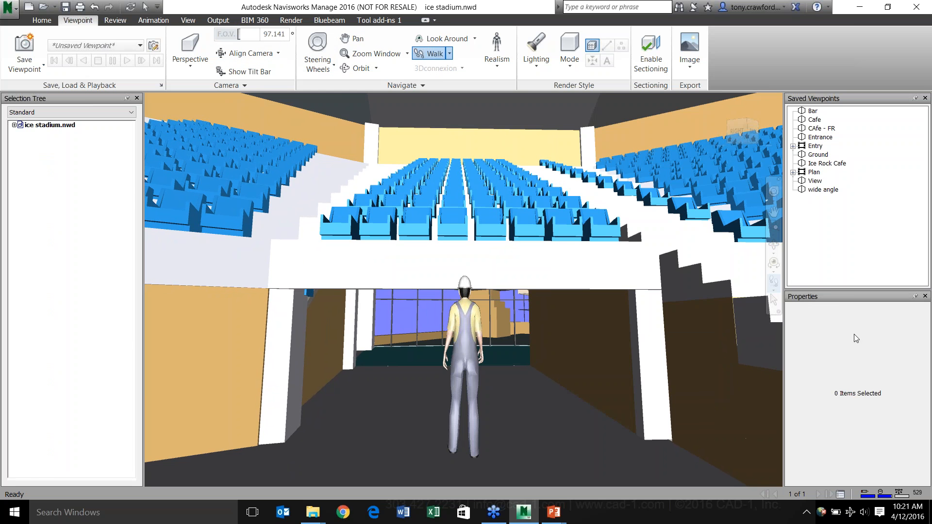
# Select the brown blockwork wall on the right side of the passage beneath the upper seating.
pyautogui.click(774, 299)
pyautogui.click(597, 313)
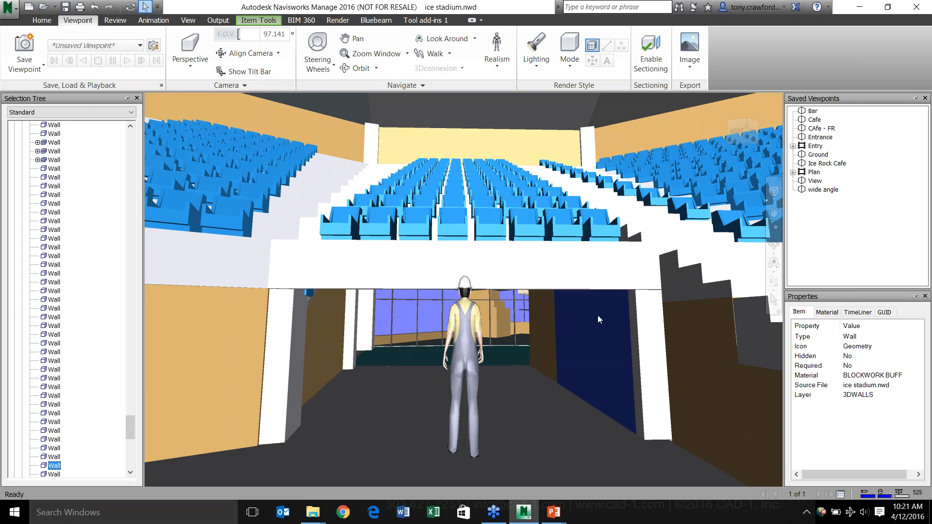
pyautogui.moveTo(596, 314)
pyautogui.mouseDown(button='middle')
pyautogui.moveTo(595, 306)
pyautogui.moveTo(589, 316)
pyautogui.moveTo(599, 311)
pyautogui.moveTo(599, 321)
pyautogui.mouseUp(button='middle')
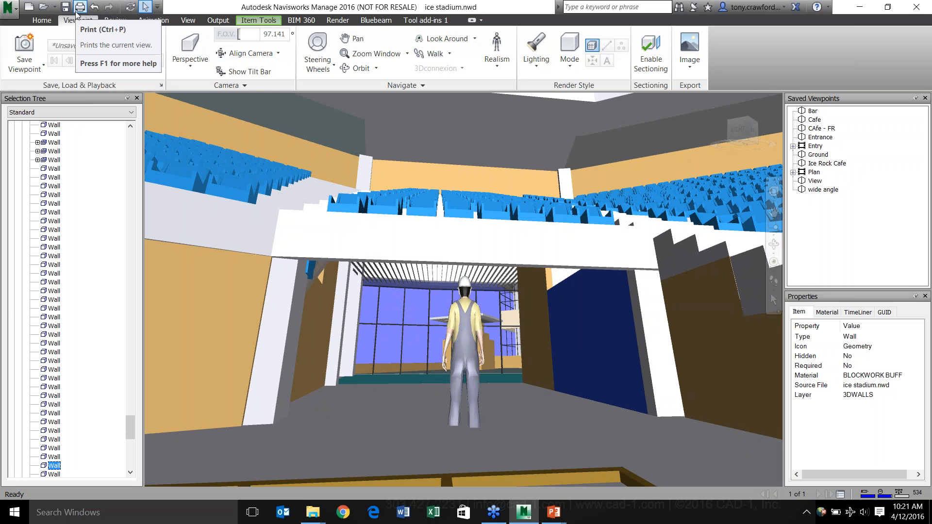
pyautogui.click(46, 20)
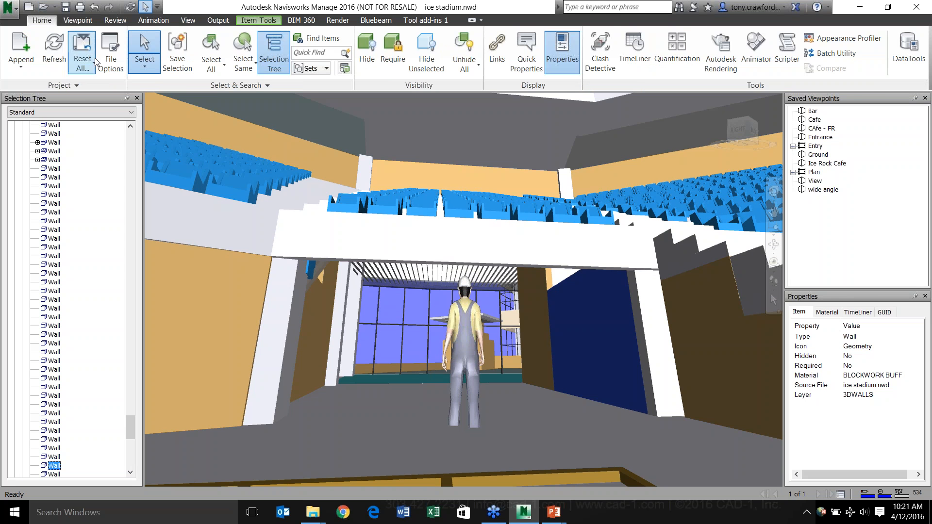
pyautogui.click(154, 21)
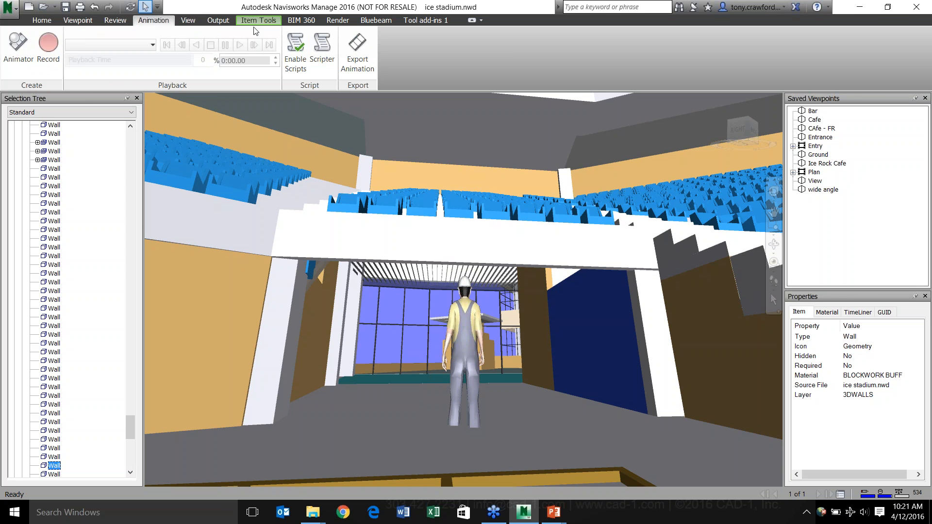
pyautogui.click(187, 21)
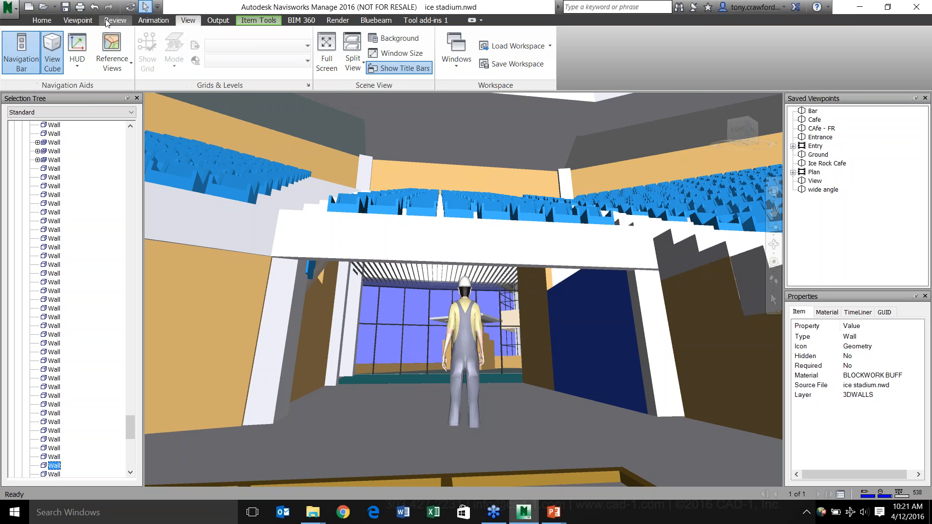
pyautogui.click(78, 20)
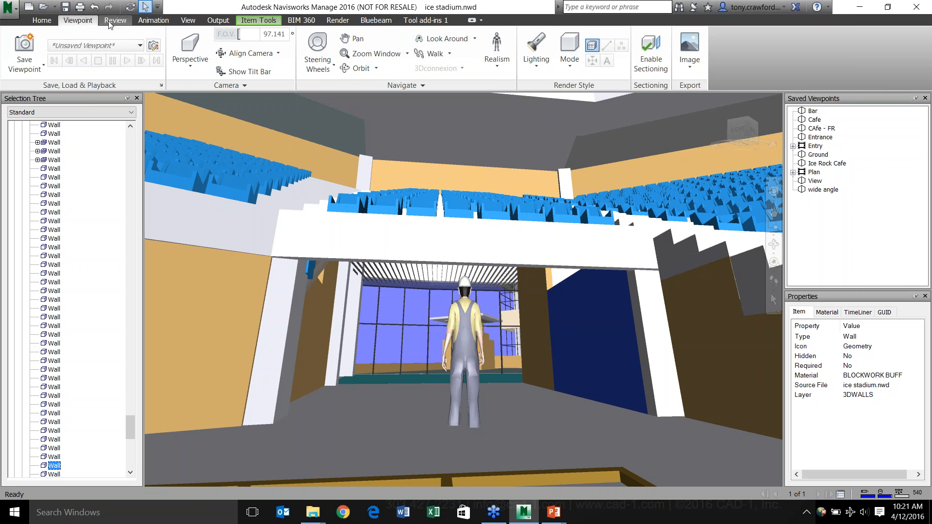
# Measure the height of the selected passage wall's near edge with the Z-axis lock and convert the measurement to a redline.
pyautogui.click(112, 21)
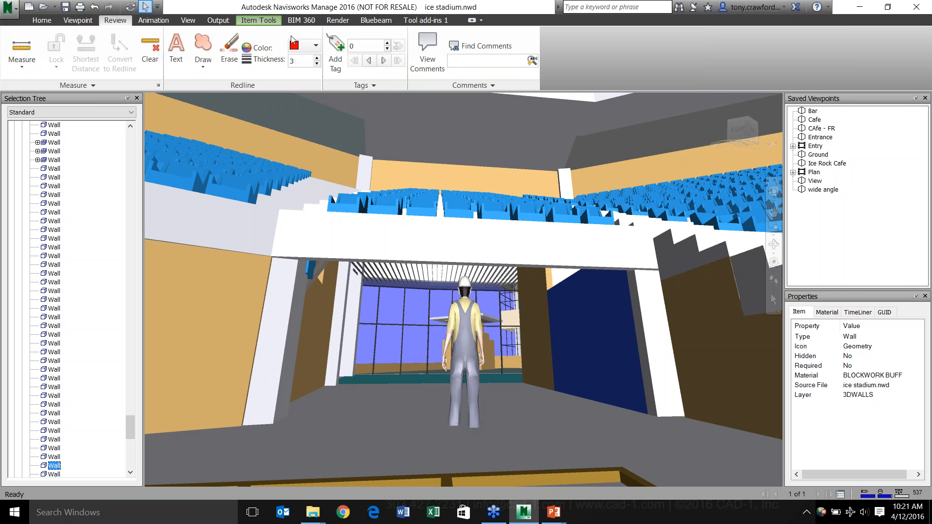
pyautogui.click(31, 66)
pyautogui.click(28, 84)
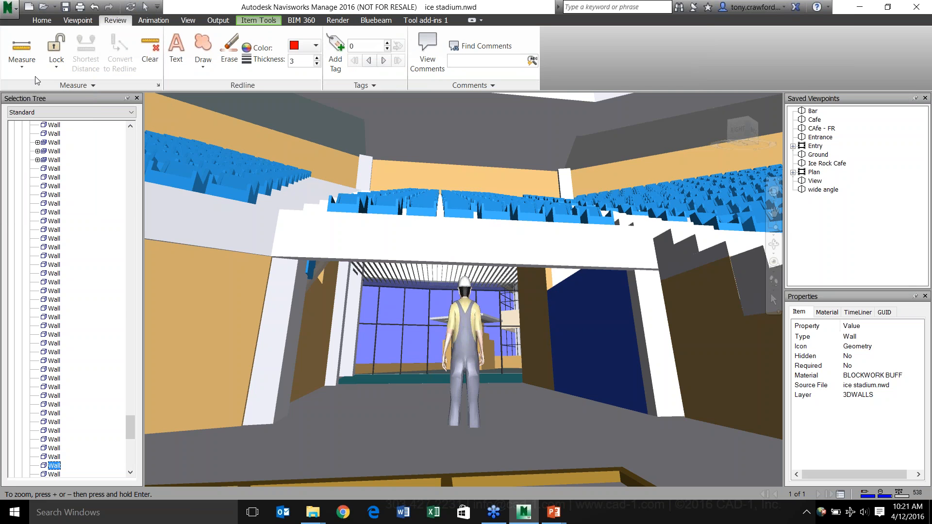
pyautogui.click(617, 270)
pyautogui.press('z')
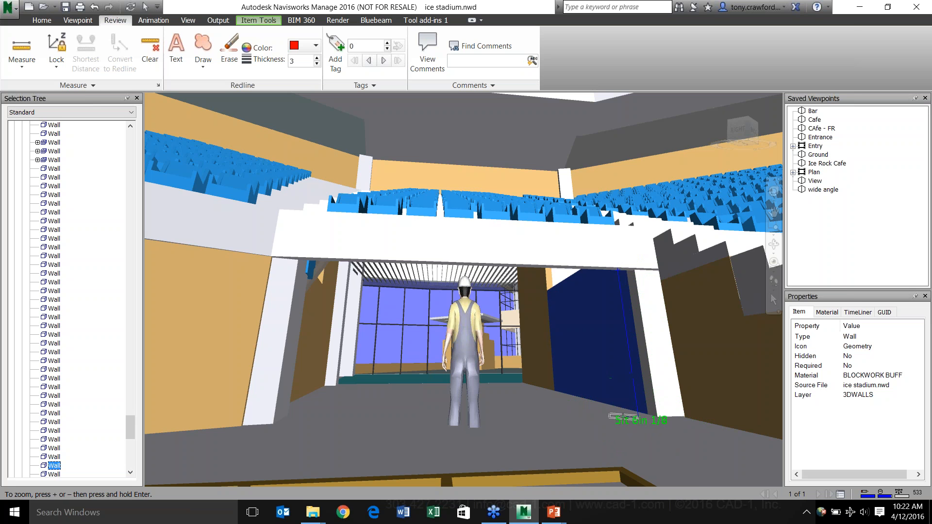
pyautogui.click(624, 417)
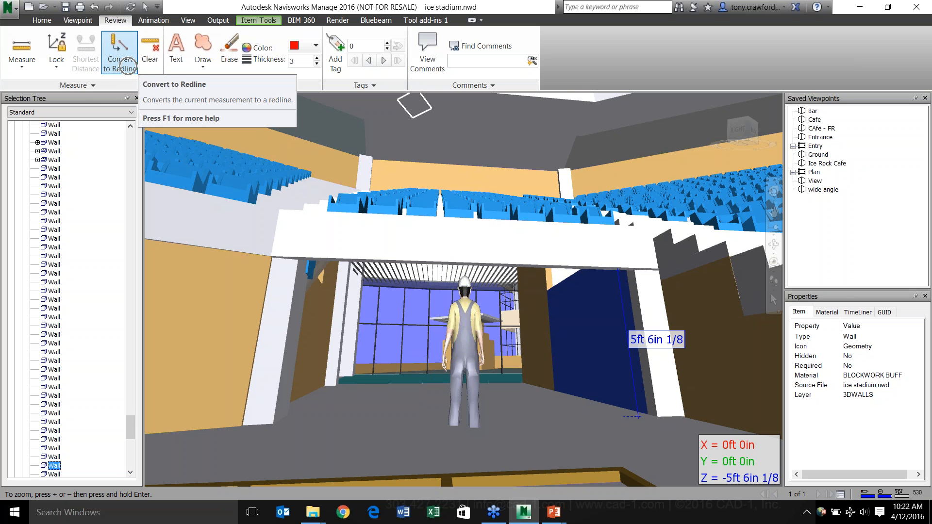
pyautogui.click(119, 53)
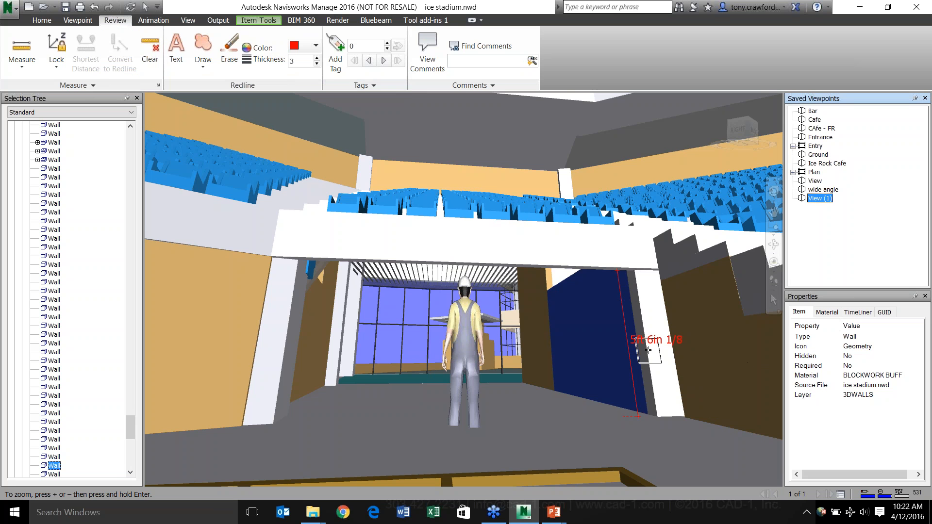
# Rename the new saved viewpoint containing the redline as "Vomitorum Too Short".
pyautogui.click(824, 199)
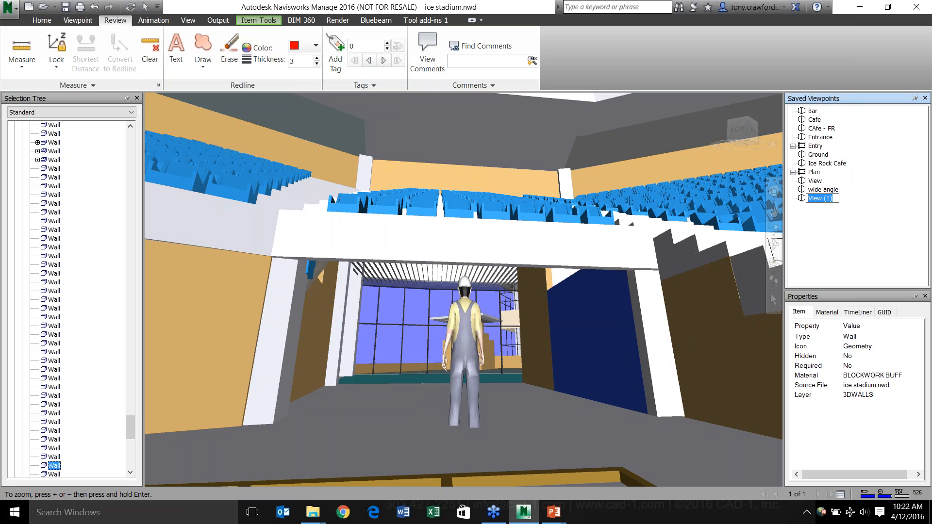
pyautogui.write('Vomitorum Too Short')
pyautogui.press('Return')
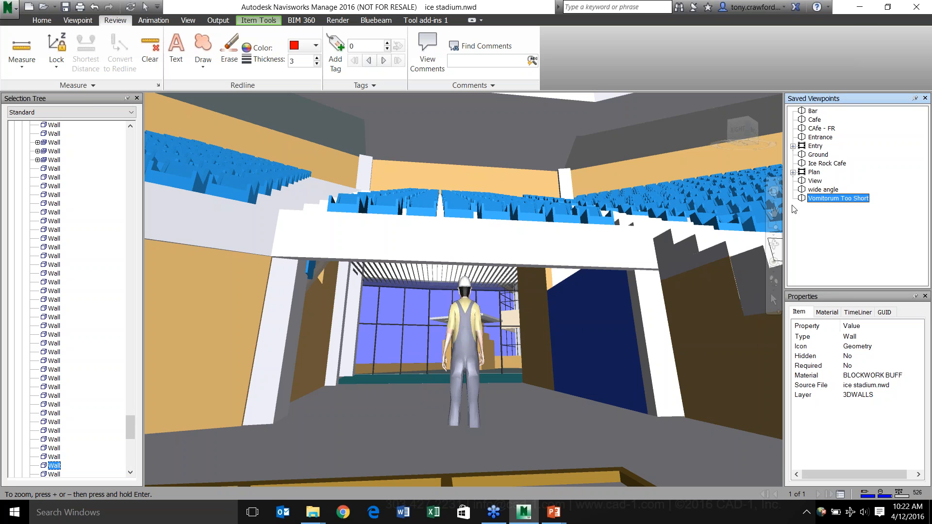
# Recall the Vomitorum Too Short viewpoint repeatedly to examine its saved redline dimension at the passage.
pyautogui.click(842, 223)
pyautogui.click(819, 200)
pyautogui.click(819, 202)
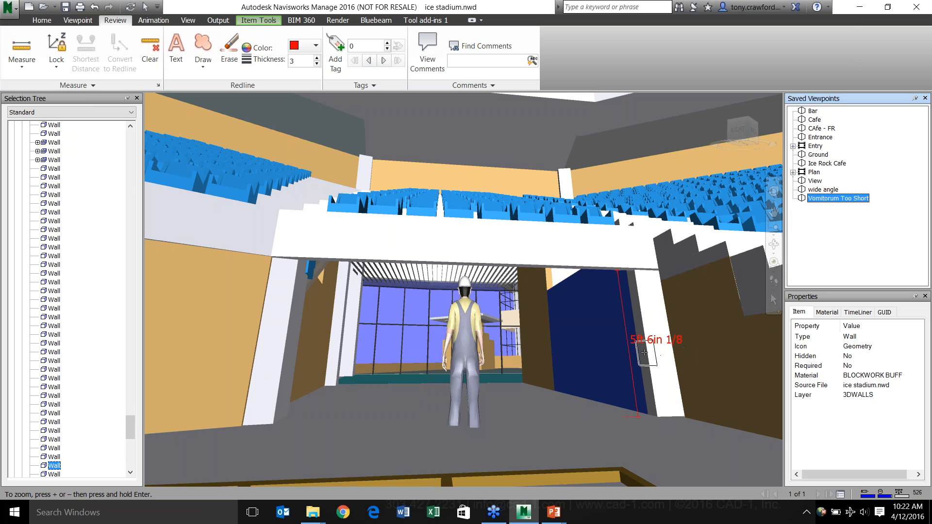
pyautogui.click(835, 199)
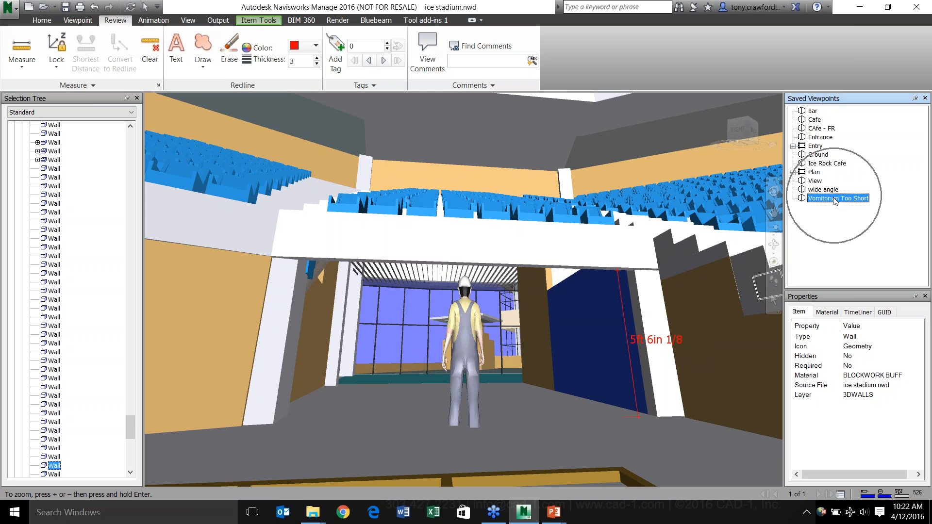
pyautogui.click(829, 189)
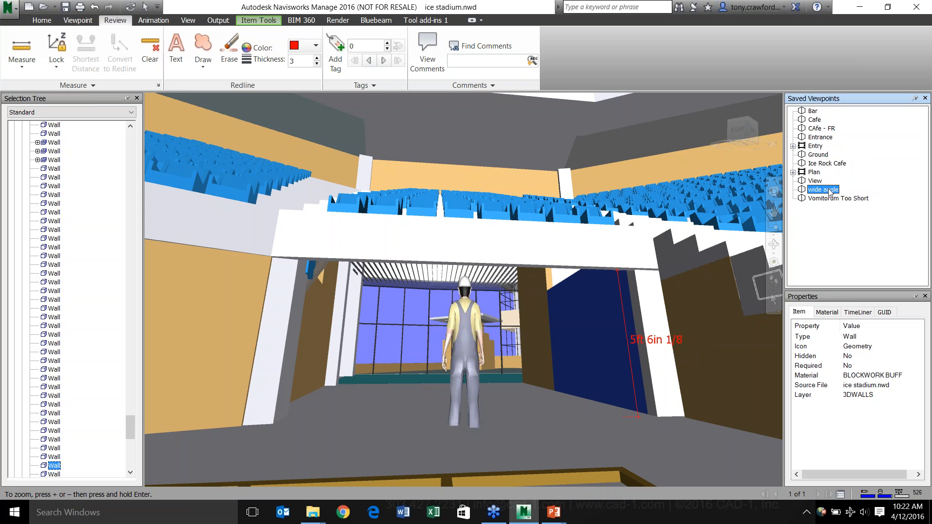
pyautogui.click(831, 198)
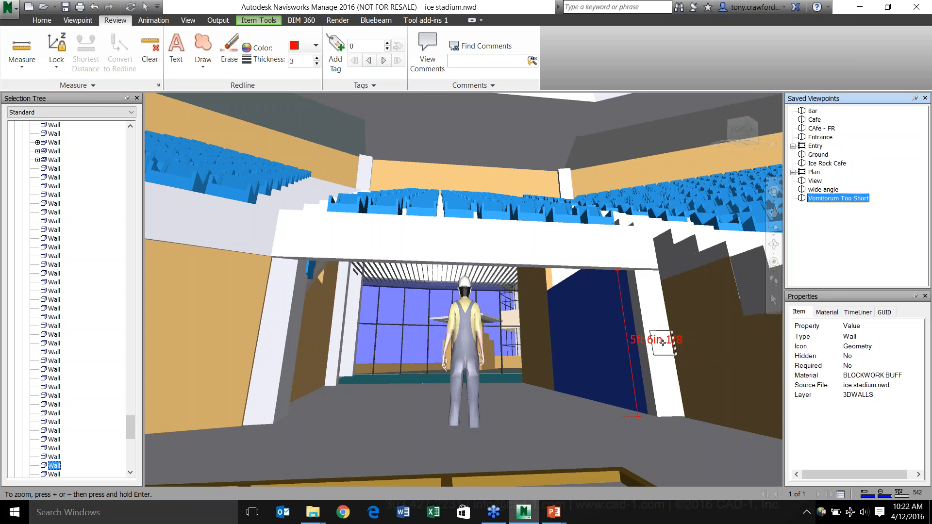
pyautogui.moveTo(541, 362)
pyautogui.keyDown('shift'); pyautogui.mouseDown(button='middle')
pyautogui.moveTo(546, 370)
pyautogui.moveTo(530, 362)
pyautogui.mouseUp(button='middle'); pyautogui.keyUp('shift')
pyautogui.click(835, 198)
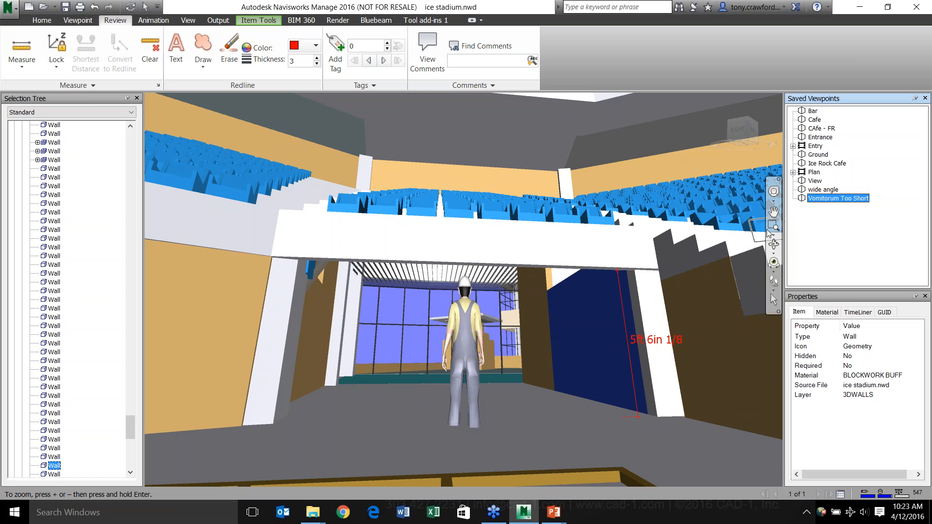
# Shift the view at the passage with the SteeringWheels Up/Down tool and clear the wall selection.
pyautogui.click(773, 191)
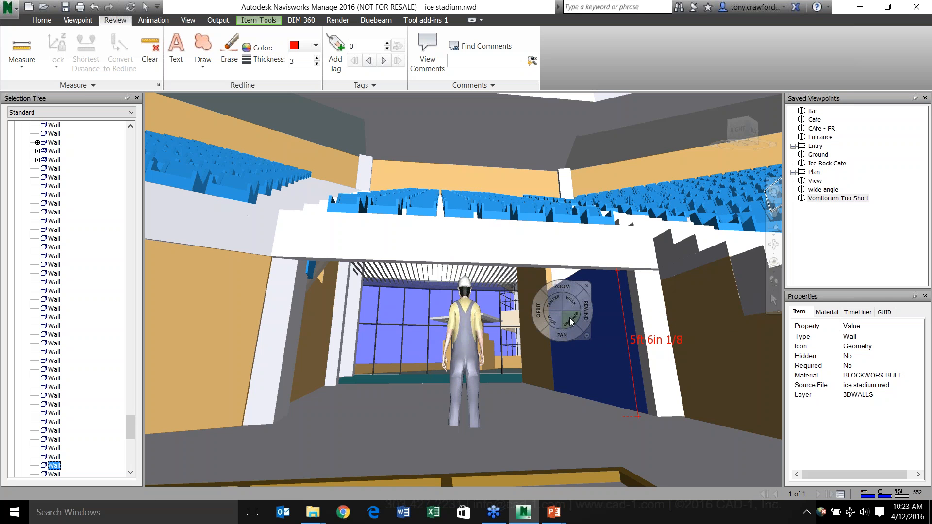
pyautogui.moveTo(569, 319); pyautogui.dragTo(569, 312)
pyautogui.click(548, 247)
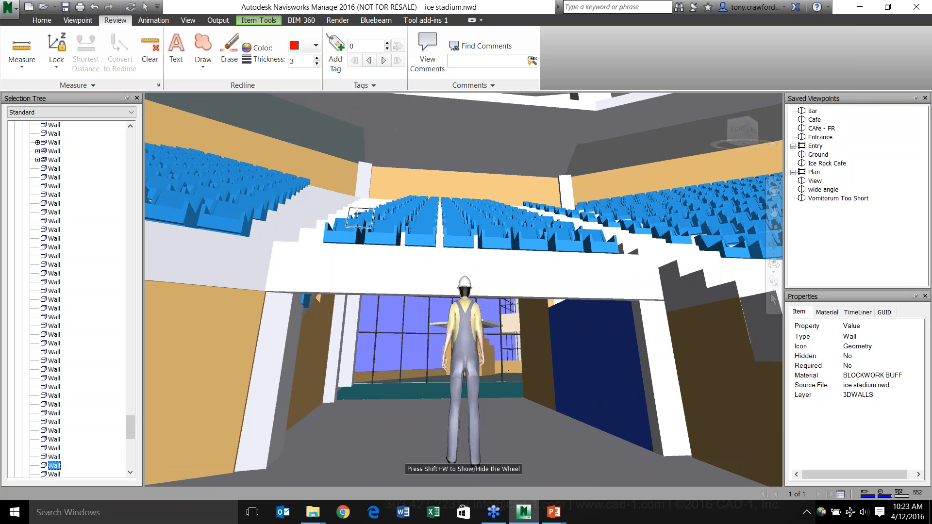
pyautogui.press('Escape')
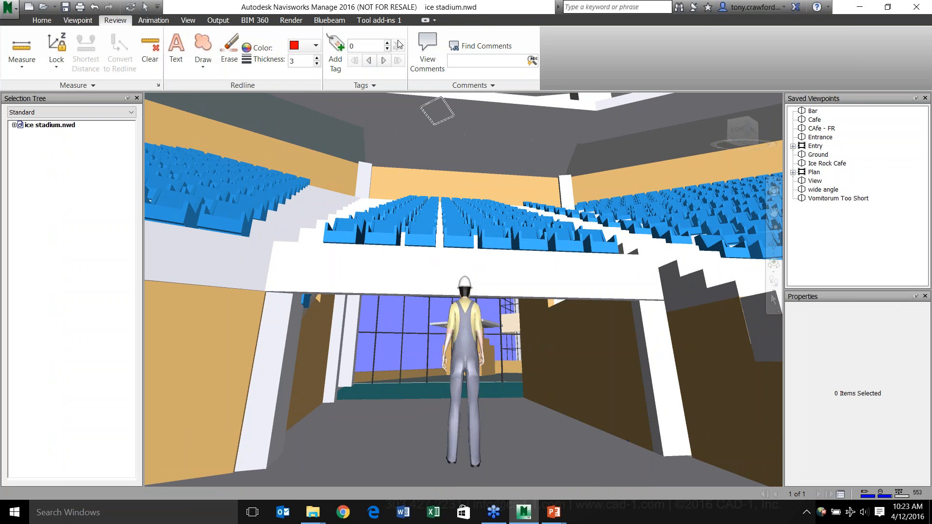
# Activate Walk and turn the avatar around in the stands to face the rink.
pyautogui.click(154, 20)
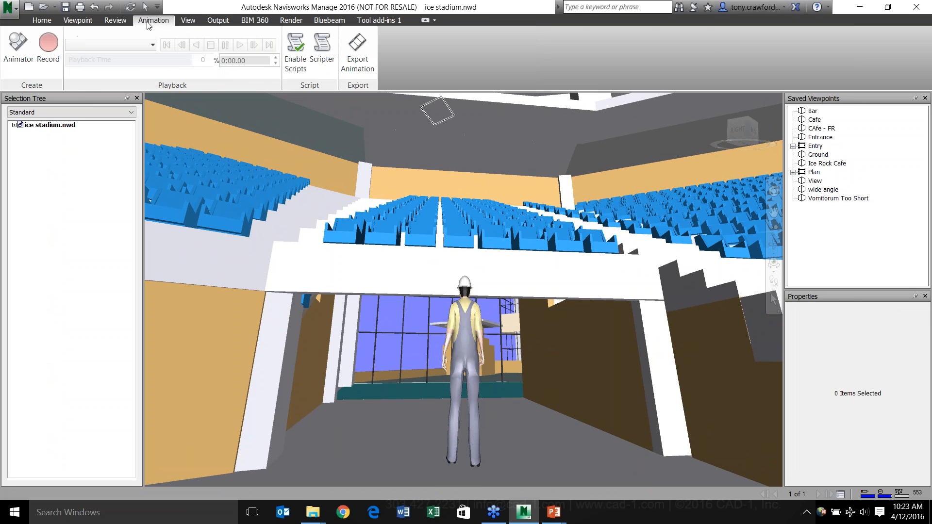
pyautogui.click(78, 20)
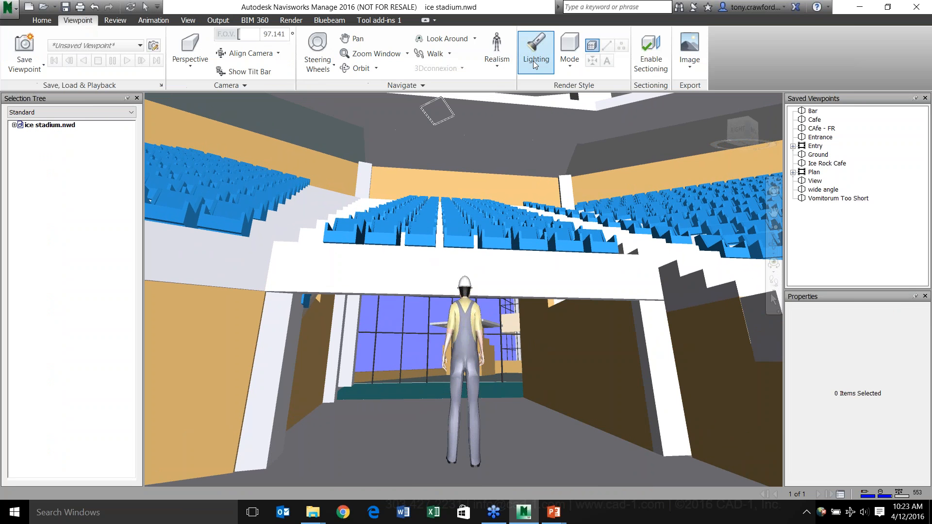
pyautogui.click(421, 55)
pyautogui.moveTo(523, 283); pyautogui.dragTo(493, 282)
pyautogui.moveTo(599, 316)
pyautogui.mouseDown()
pyautogui.moveTo(880, 340)
pyautogui.moveTo(511, 342)
pyautogui.moveTo(623, 331)
pyautogui.moveTo(599, 322)
pyautogui.mouseUp()
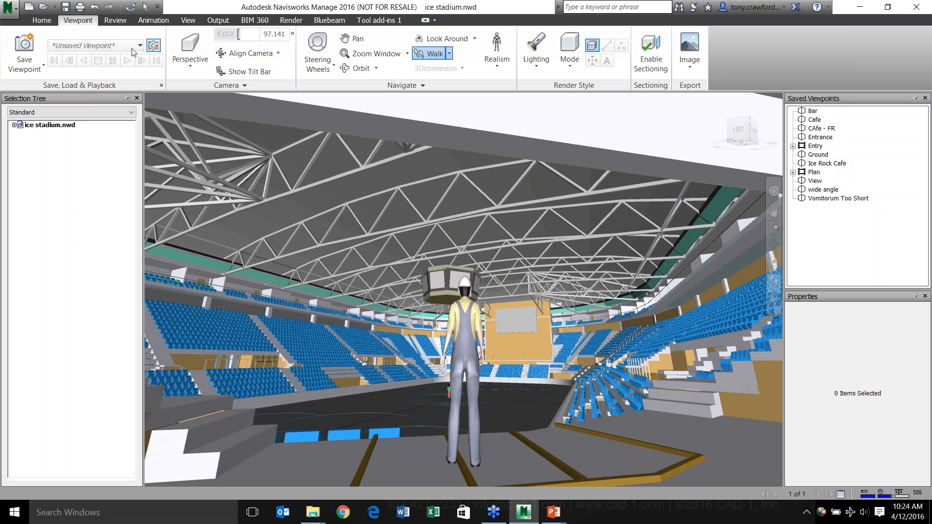
# Start recording a viewpoint animation from the avatar's current position in the stands.
pyautogui.click(142, 21)
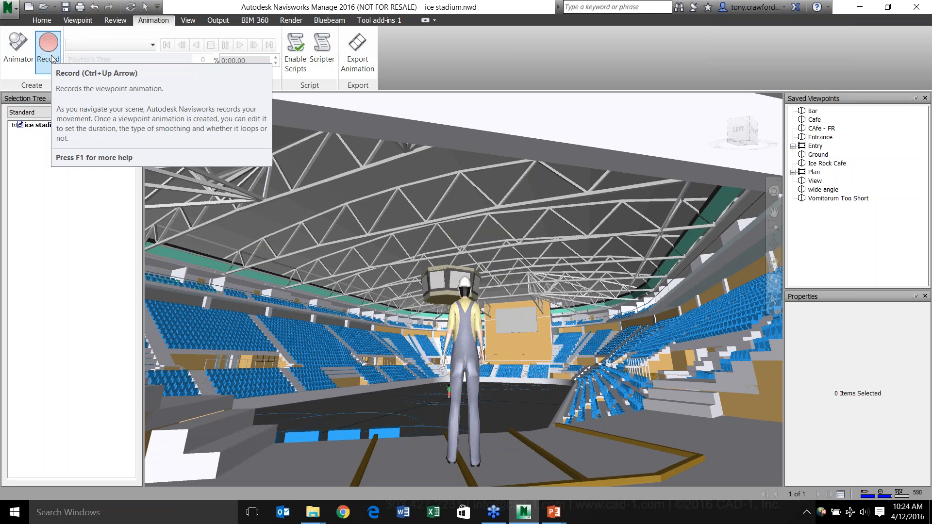
pyautogui.press('ctrl')
pyautogui.press('ctrl')
pyautogui.press('ctrl')
pyautogui.press('ctrl')
pyautogui.press('ctrl')
pyautogui.press('ctrl')
pyautogui.click(52, 58)
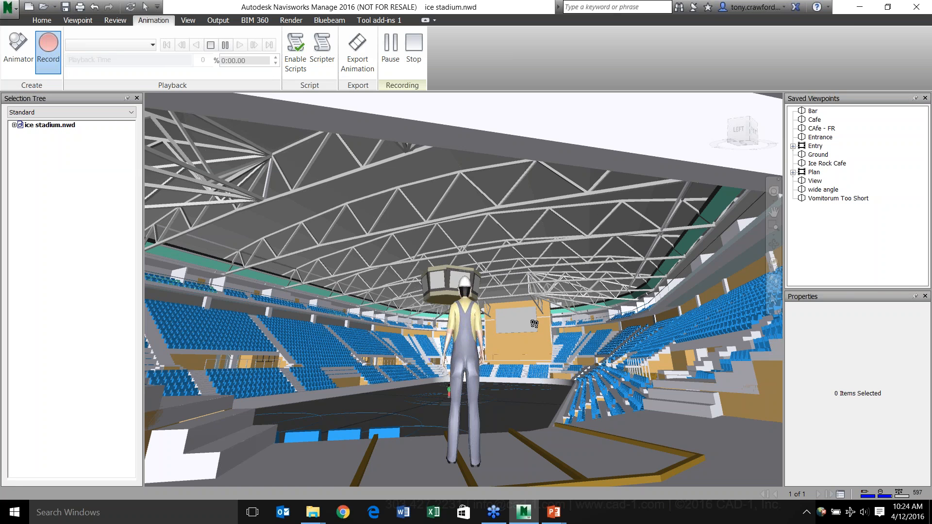
# Walk the avatar from the stands down onto the rink floor, turn toward the far seating, and stop the recording.
pyautogui.moveTo(534, 324); pyautogui.dragTo(535, 305)
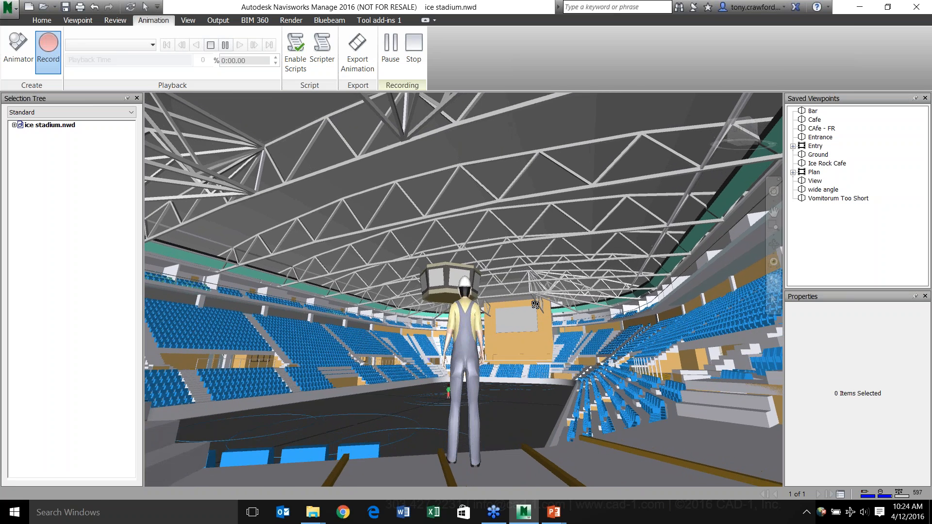
pyautogui.scroll(2, 535, 305)
pyautogui.scroll(-5, 534, 305)
pyautogui.scroll(3, 532, 306)
pyautogui.scroll(-4, 533, 306)
pyautogui.moveTo(532, 306); pyautogui.dragTo(556, 317)
pyautogui.moveTo(427, 369); pyautogui.dragTo(298, 320)
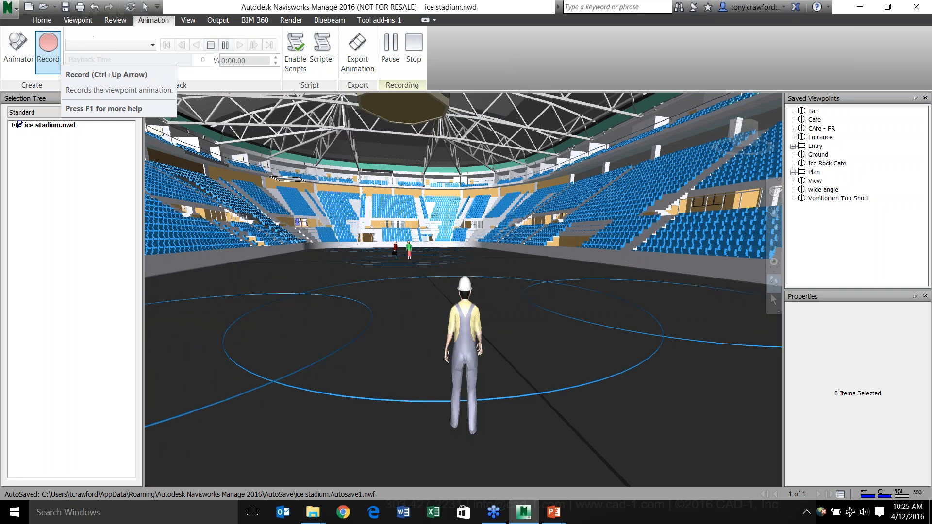
pyautogui.click(55, 55)
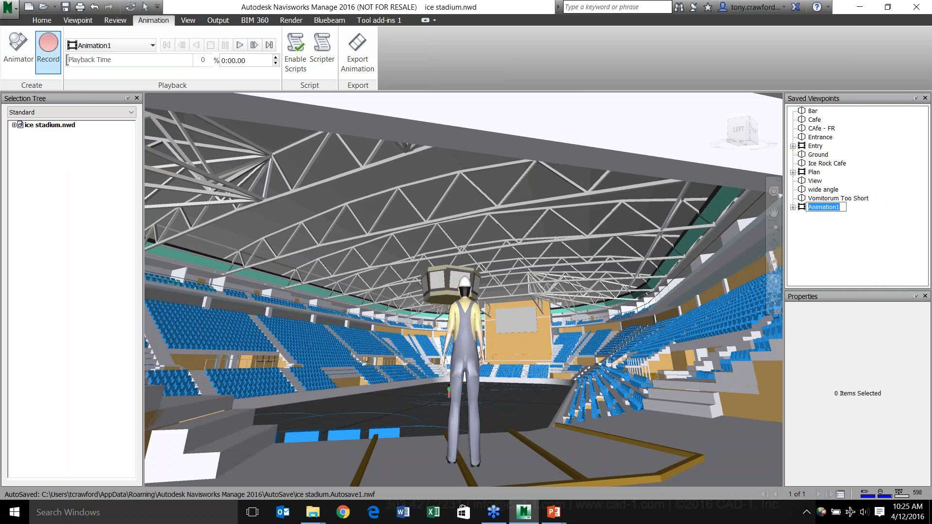
# Keep the default name for the recorded animation and play it back.
pyautogui.press('ctrl')
pyautogui.press('ctrl')
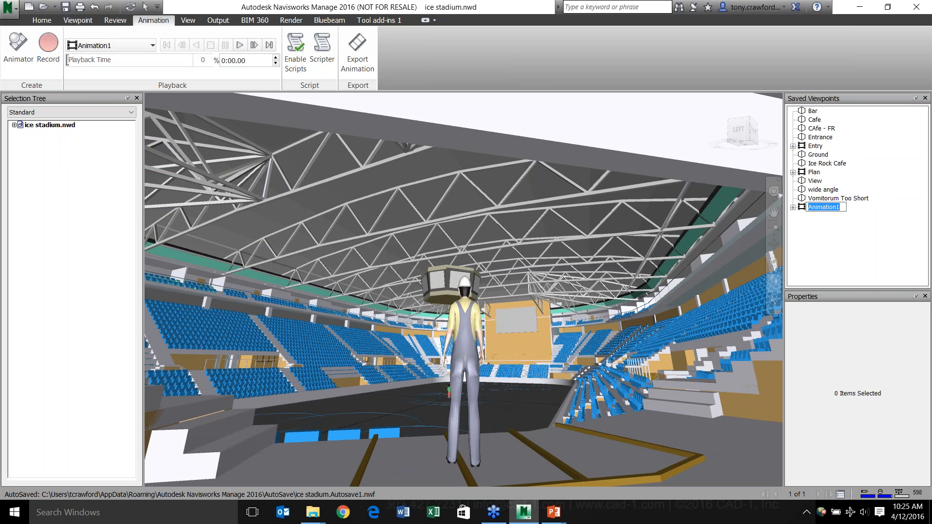
pyautogui.press('Return')
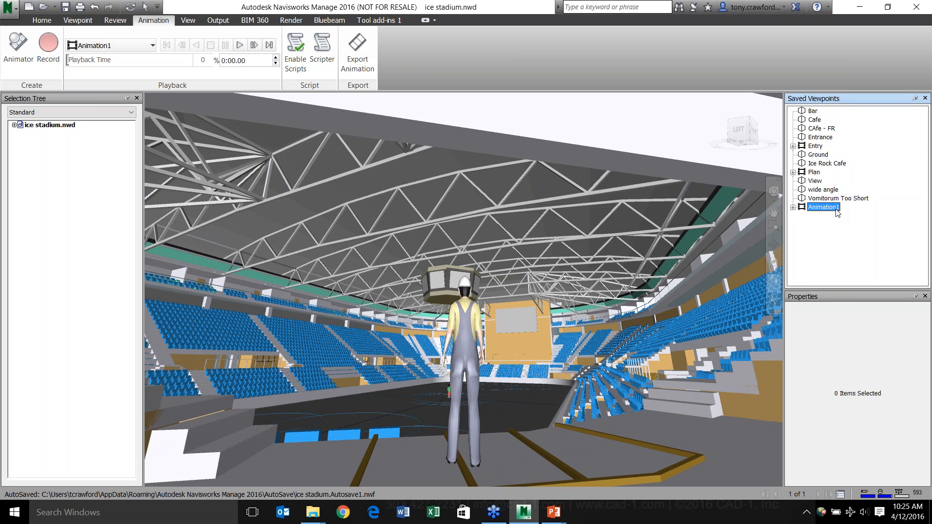
pyautogui.click(240, 45)
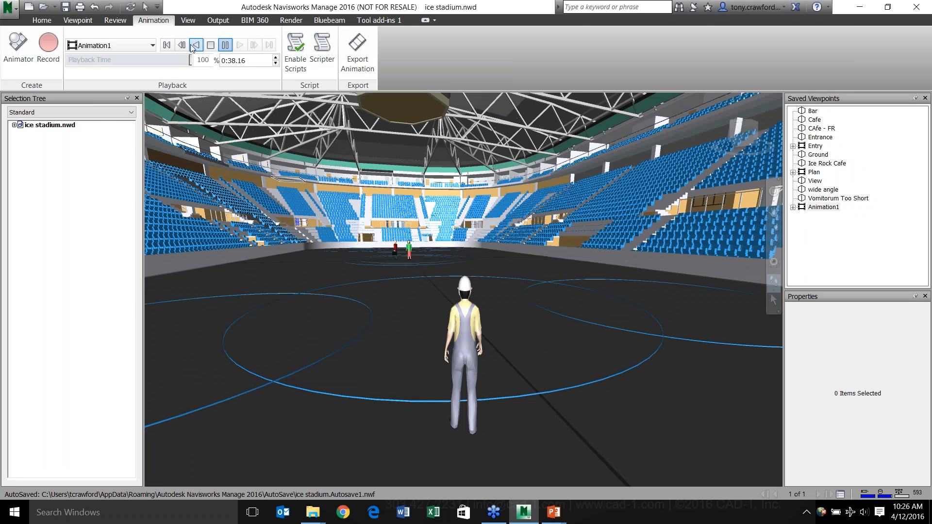
# Edit the current viewpoint's collision settings to use the Office Male Hardhat avatar, then walk it across the rink floor.
pyautogui.click(78, 20)
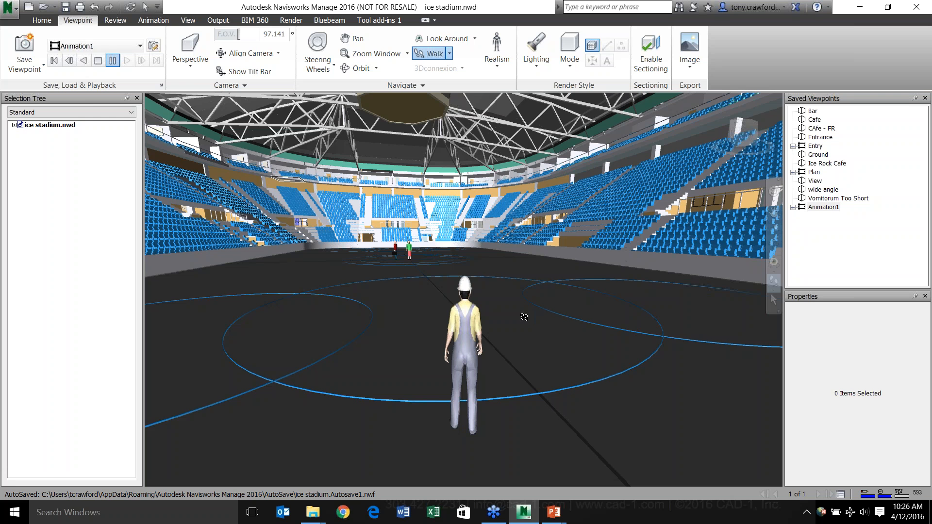
pyautogui.click(504, 315)
pyautogui.click(154, 46)
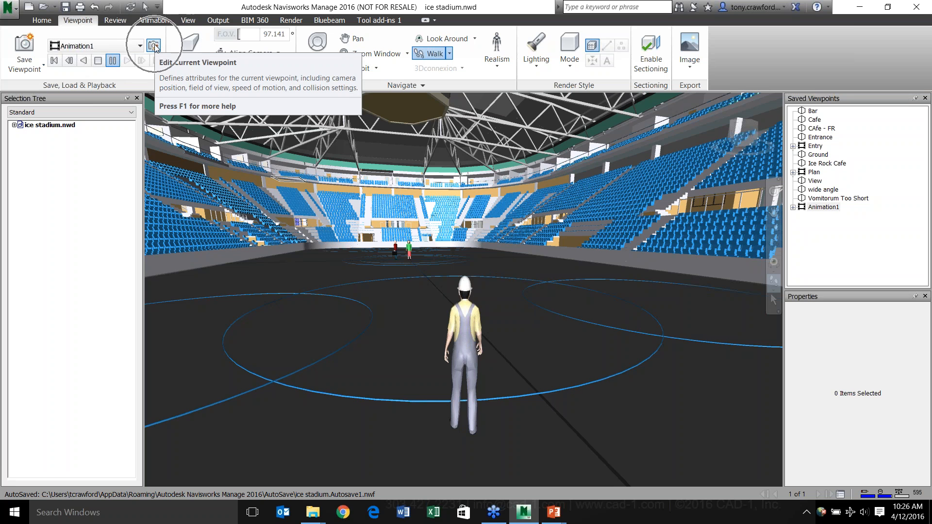
pyautogui.click(154, 46)
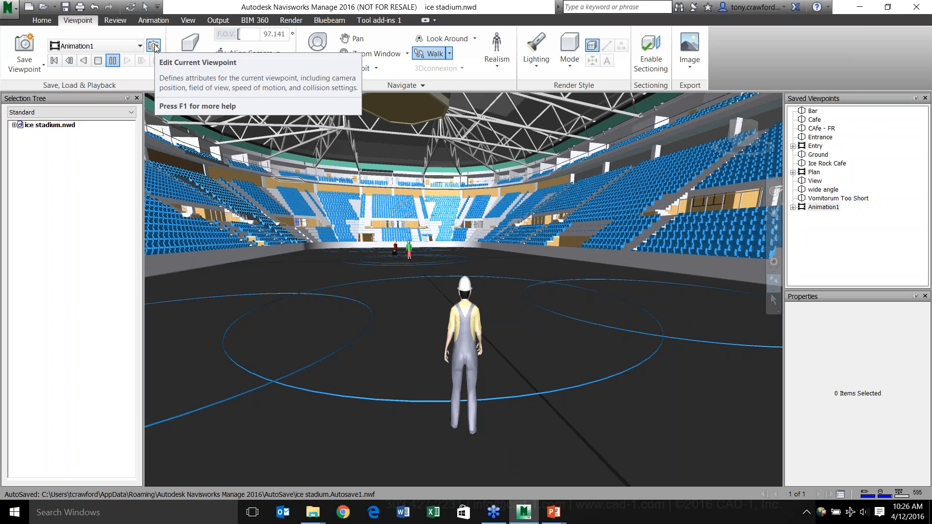
pyautogui.moveTo(451, 102); pyautogui.dragTo(229, 47)
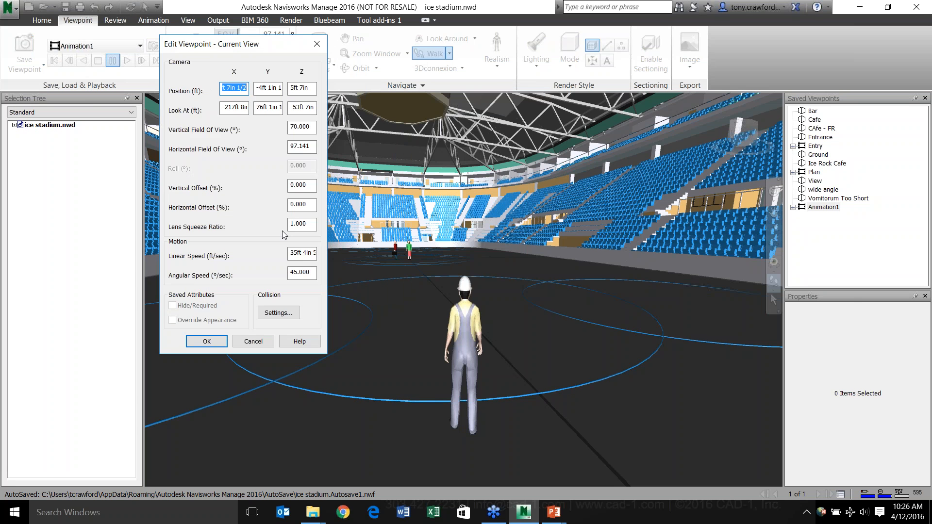
pyautogui.moveTo(243, 44); pyautogui.dragTo(259, 42)
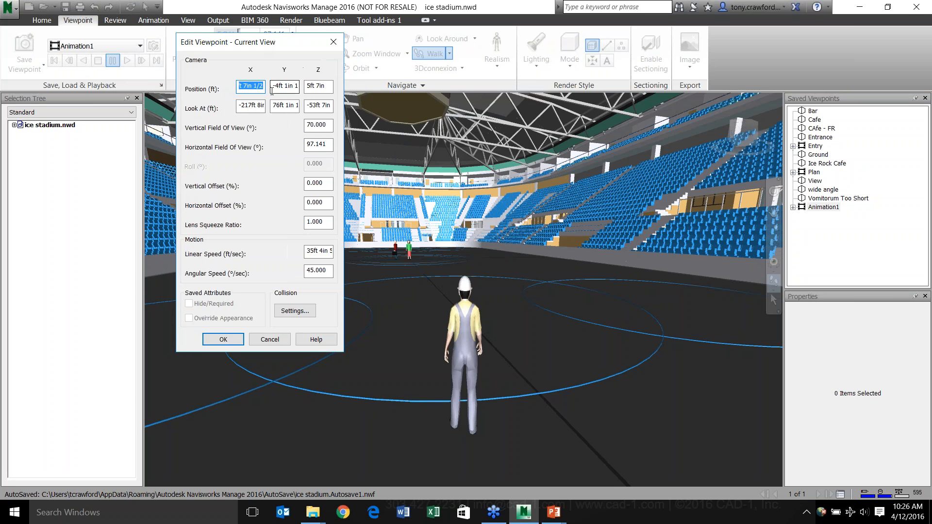
pyautogui.click(287, 316)
pyautogui.moveTo(241, 86); pyautogui.dragTo(322, 43)
pyautogui.click(388, 193)
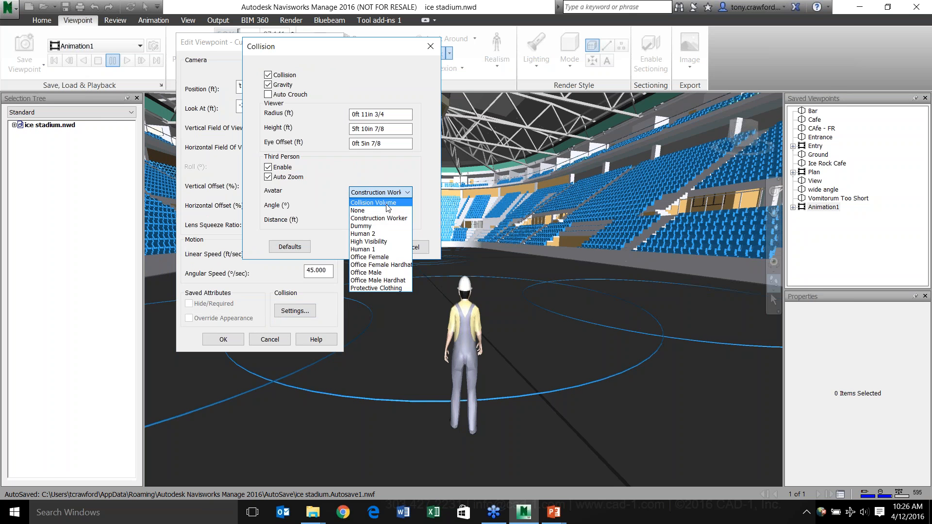
pyautogui.click(385, 280)
pyautogui.click(368, 247)
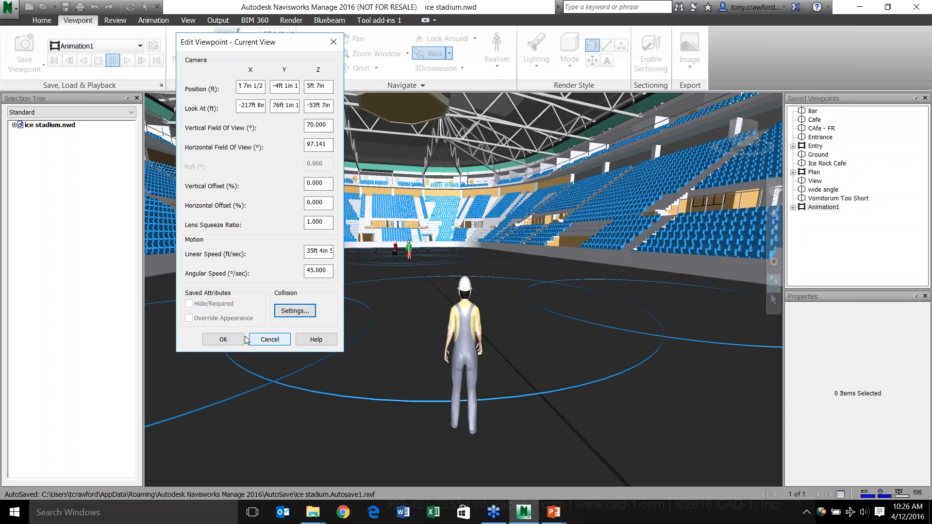
pyautogui.click(223, 339)
pyautogui.moveTo(504, 280); pyautogui.dragTo(437, 254)
# Change the current viewpoint's avatar to Collision Volume and walk it up to the rink-side barrier in front of the seats.
pyautogui.click(153, 46)
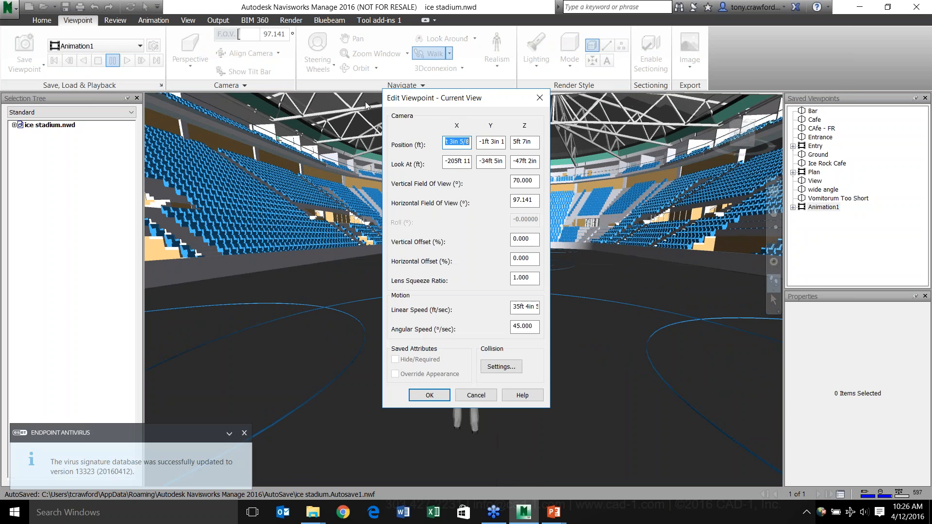
pyautogui.moveTo(447, 97); pyautogui.dragTo(220, 61)
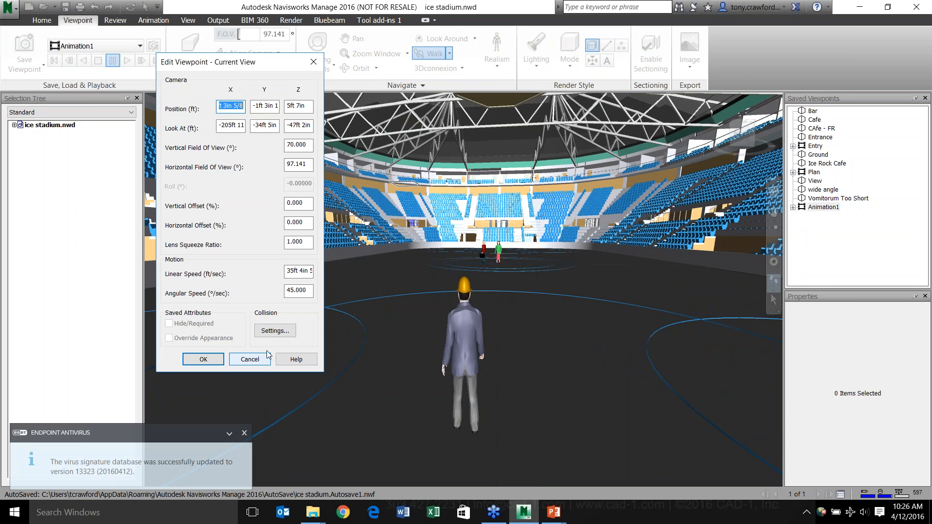
pyautogui.click(284, 333)
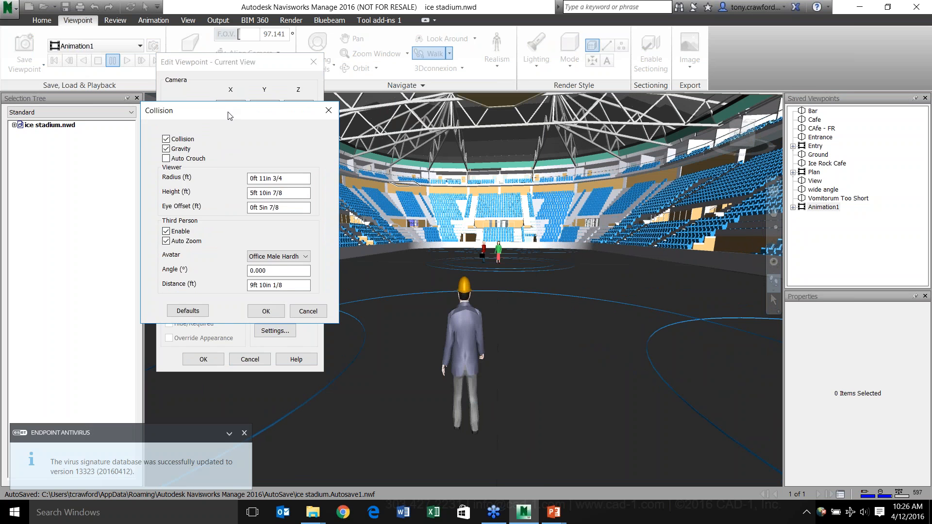
pyautogui.moveTo(230, 116); pyautogui.dragTo(289, 67)
pyautogui.click(340, 208)
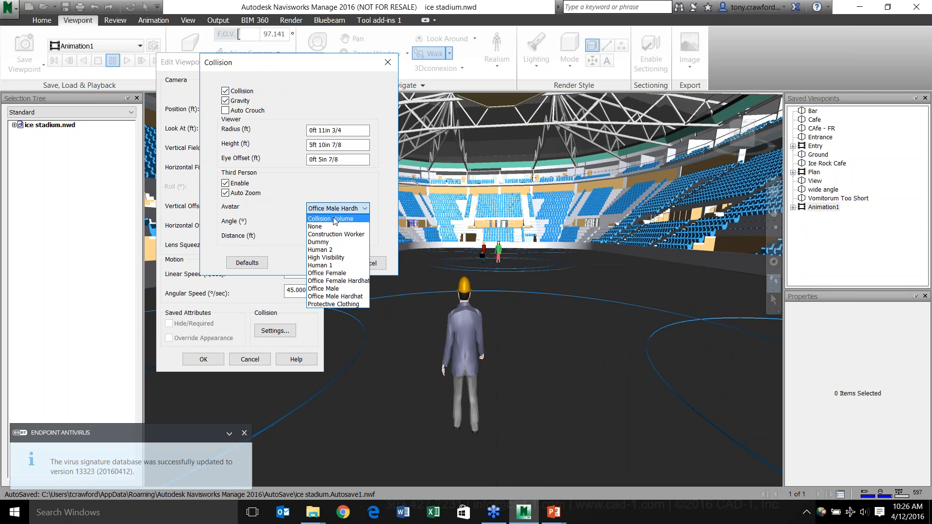
pyautogui.click(334, 220)
pyautogui.click(325, 263)
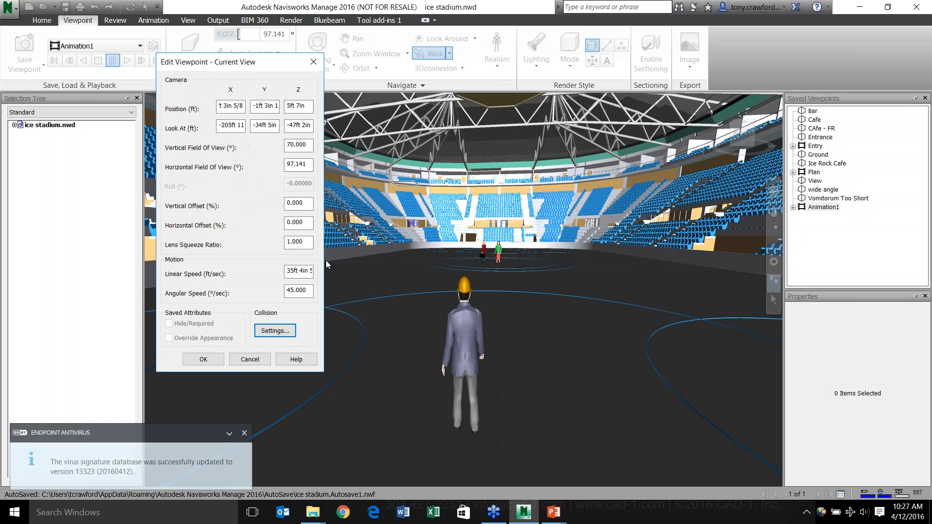
pyautogui.click(203, 359)
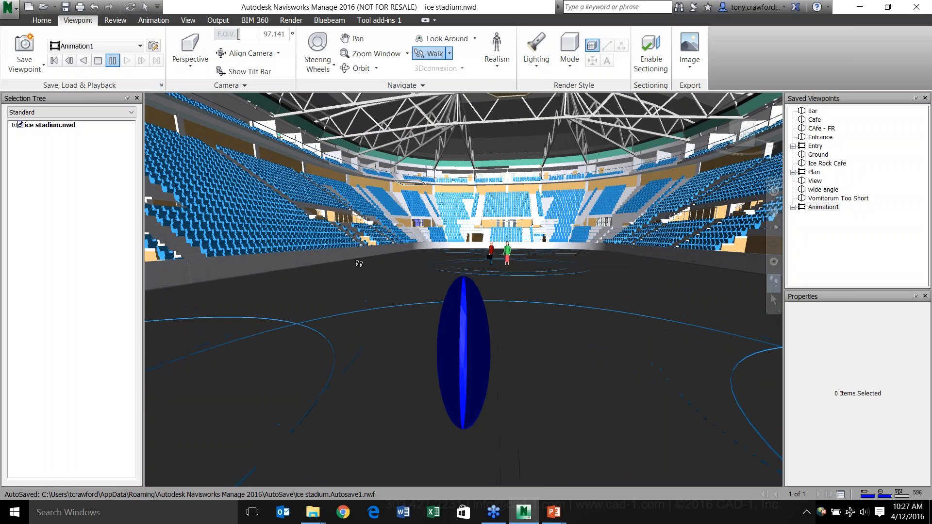
pyautogui.moveTo(360, 264); pyautogui.dragTo(234, 274)
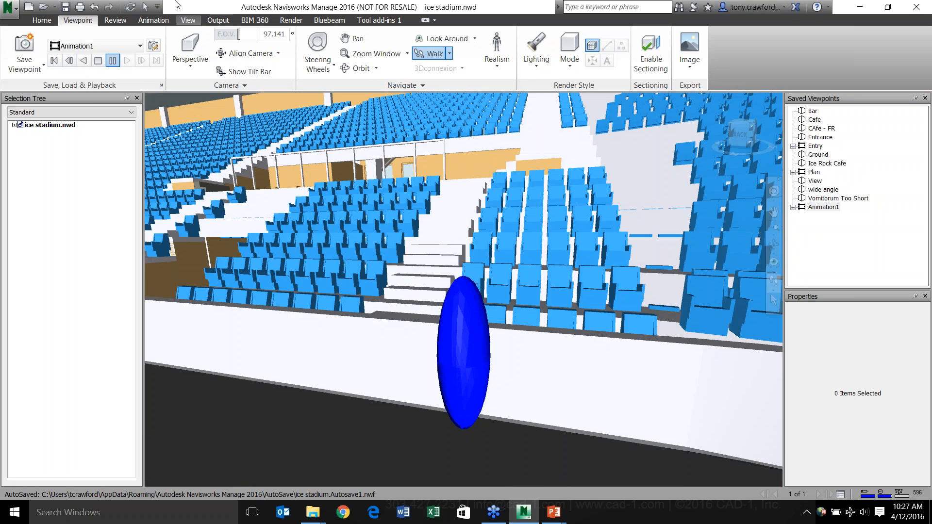
# Set the viewer height to 7 ft in the current viewpoint's collision settings and apply it.
pyautogui.click(154, 45)
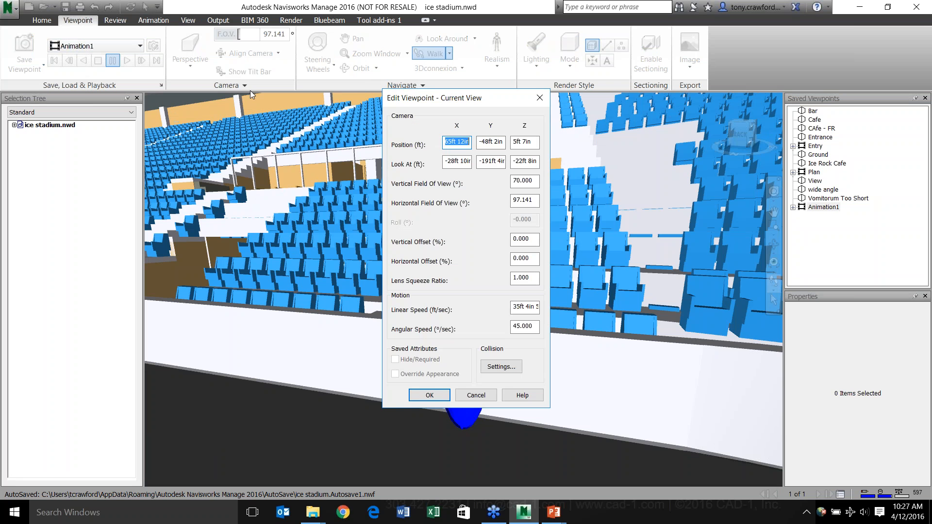
pyautogui.moveTo(445, 97); pyautogui.dragTo(256, 51)
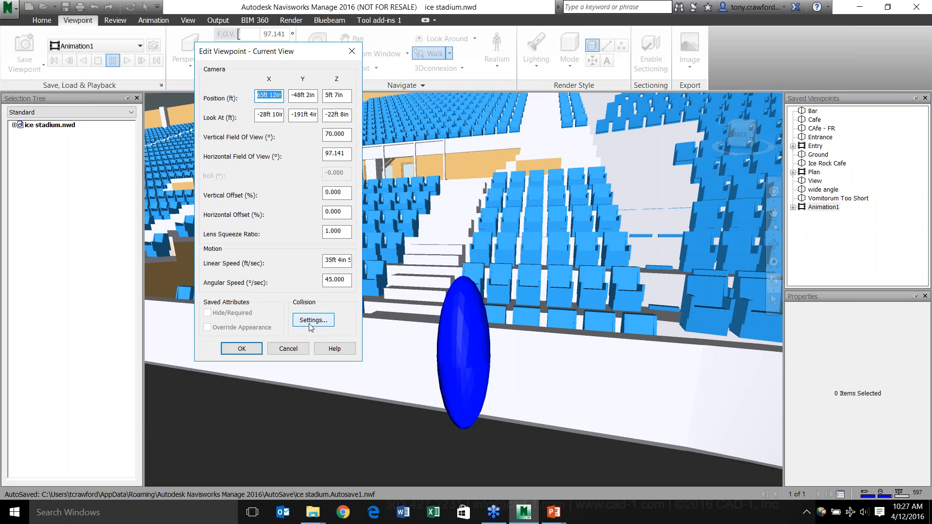
pyautogui.click(311, 322)
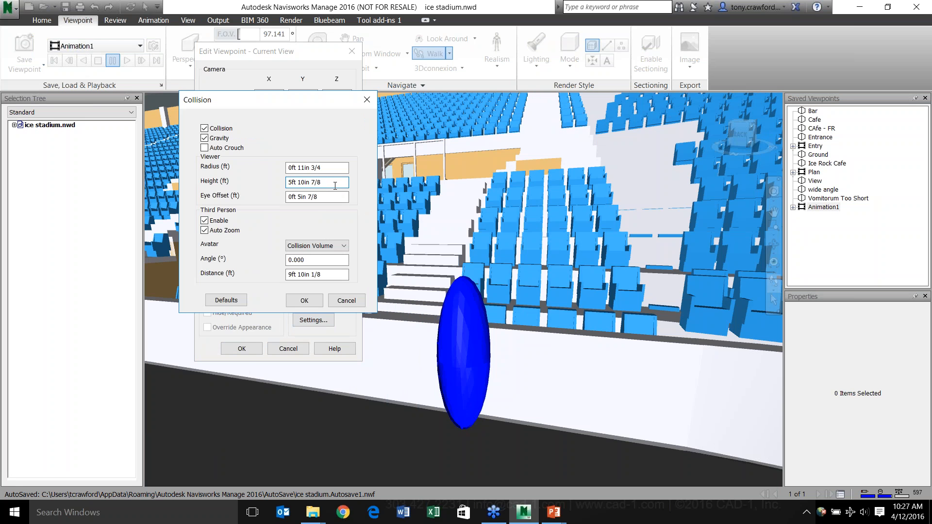
pyautogui.press('BackSpace')
pyautogui.press('BackSpace')
pyautogui.press('BackSpace')
pyautogui.press('BackSpace')
pyautogui.press('BackSpace')
pyautogui.press('BackSpace')
pyautogui.press('BackSpace')
pyautogui.press('BackSpace')
pyautogui.press('BackSpace')
pyautogui.press('BackSpace')
pyautogui.press('BackSpace')
pyautogui.press('BackSpace')
pyautogui.write('7')
pyautogui.click(304, 300)
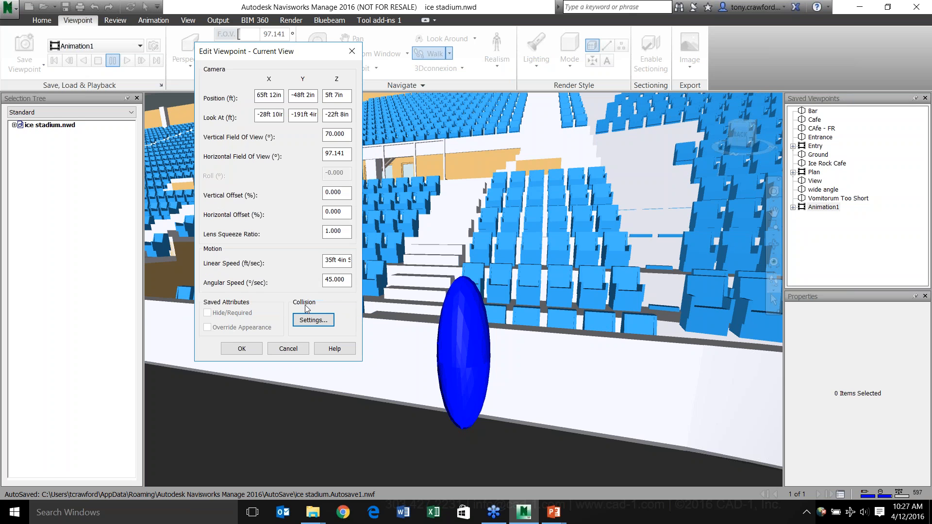
pyautogui.click(241, 349)
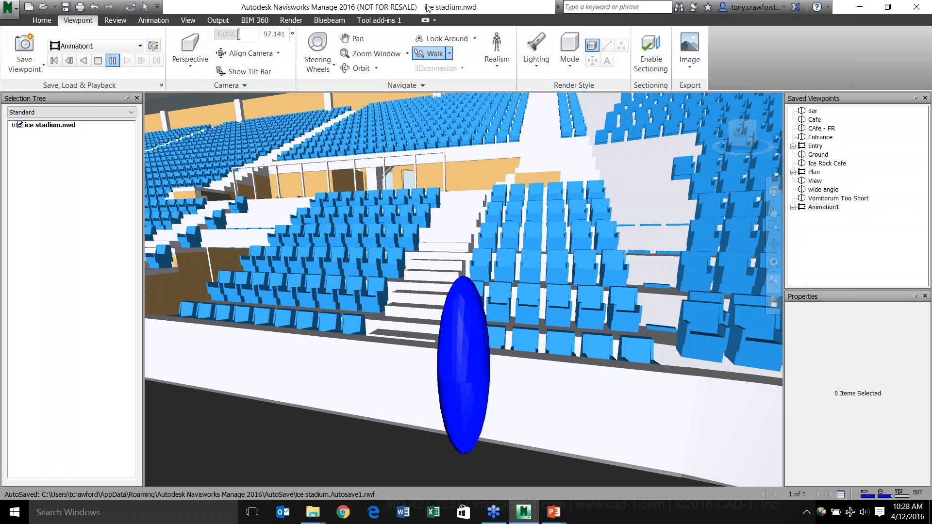
# Set the collision volume's viewer radius to 6 ft for the current viewpoint and apply it.
pyautogui.click(158, 46)
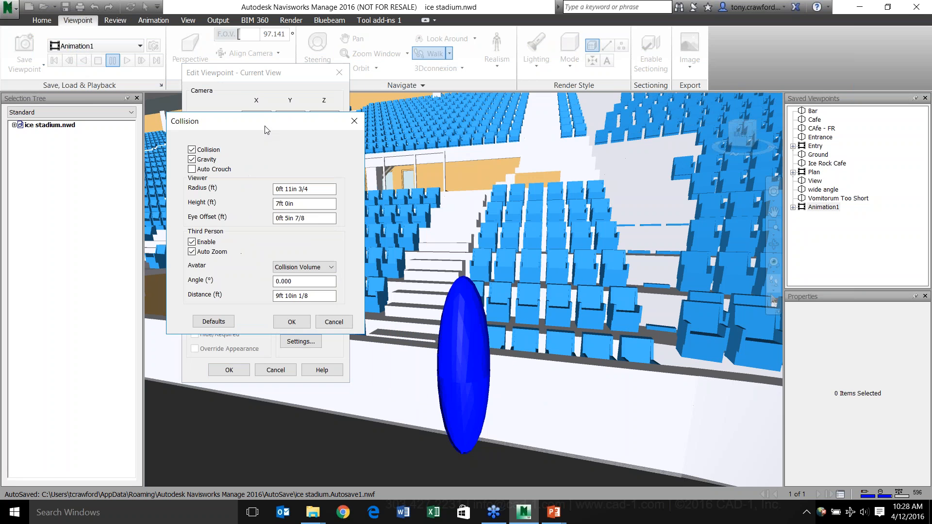
pyautogui.click(349, 158)
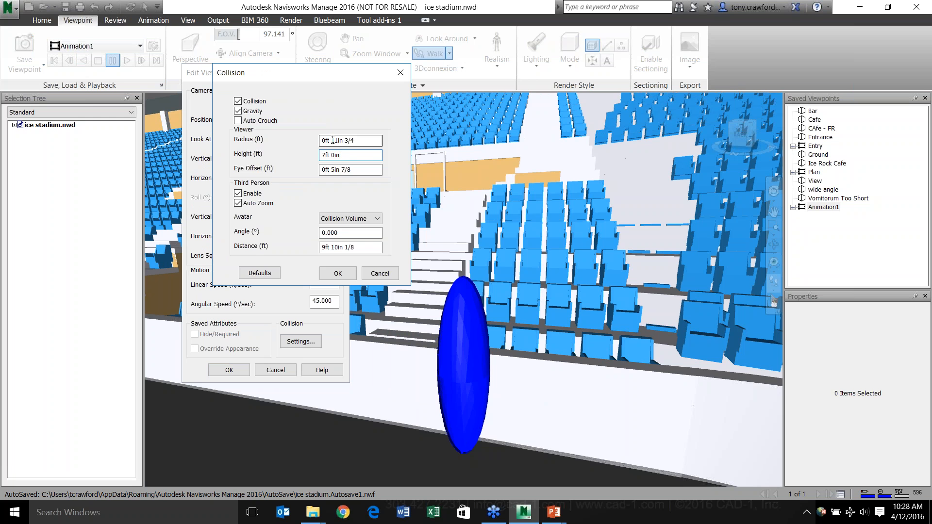
pyautogui.moveTo(345, 141); pyautogui.dragTo(255, 137)
pyautogui.write('6')
pyautogui.press('Delete')
pyautogui.press('Delete')
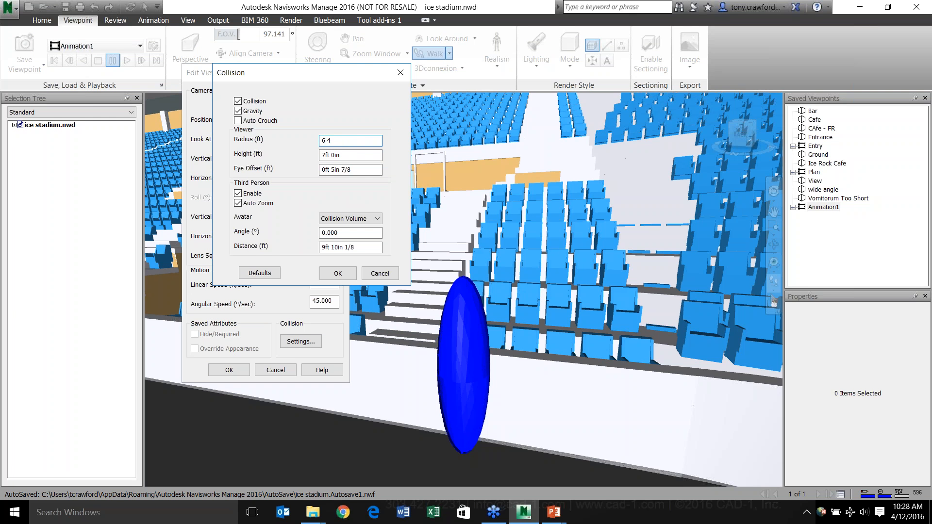
pyautogui.press('Tab')
pyautogui.click(335, 275)
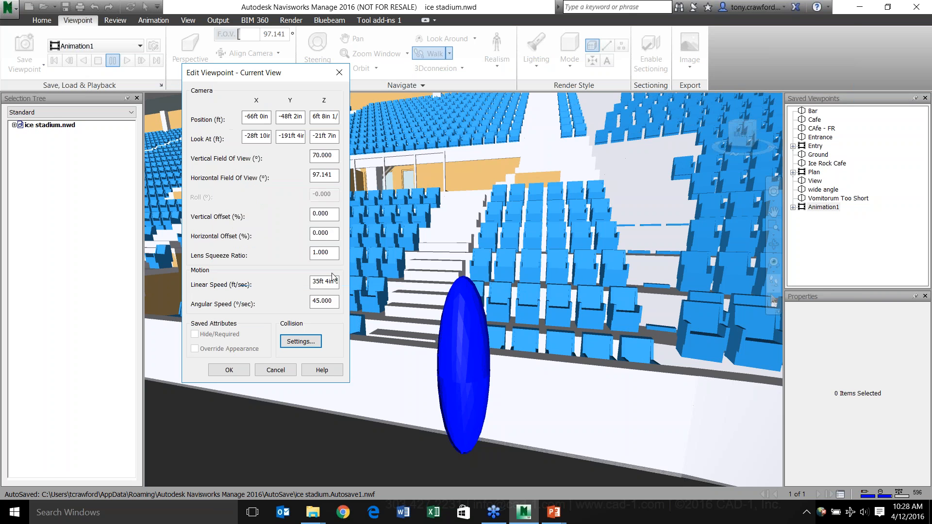
pyautogui.click(229, 370)
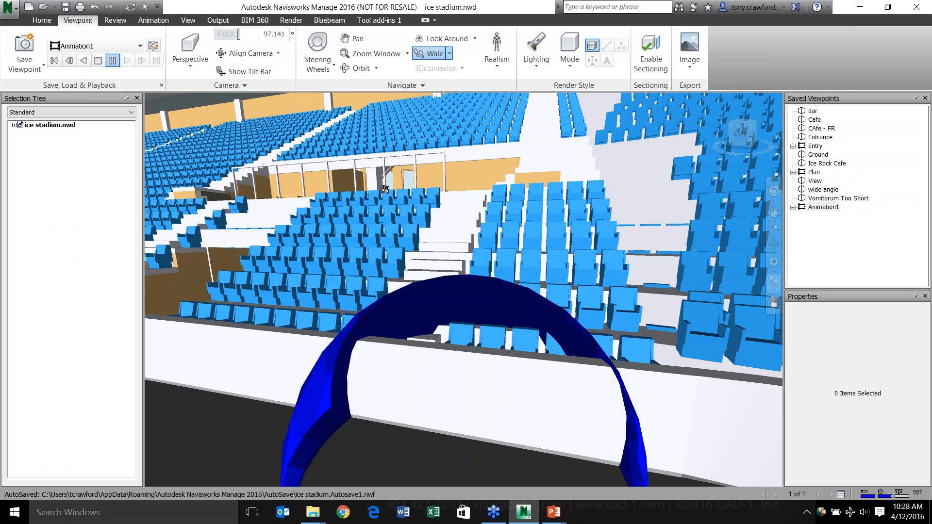
# Walk the enlarged collision volume along the rink-side seating to test for collisions with the stands.
pyautogui.scroll(5, 385, 182)
pyautogui.scroll(-5, 385, 182)
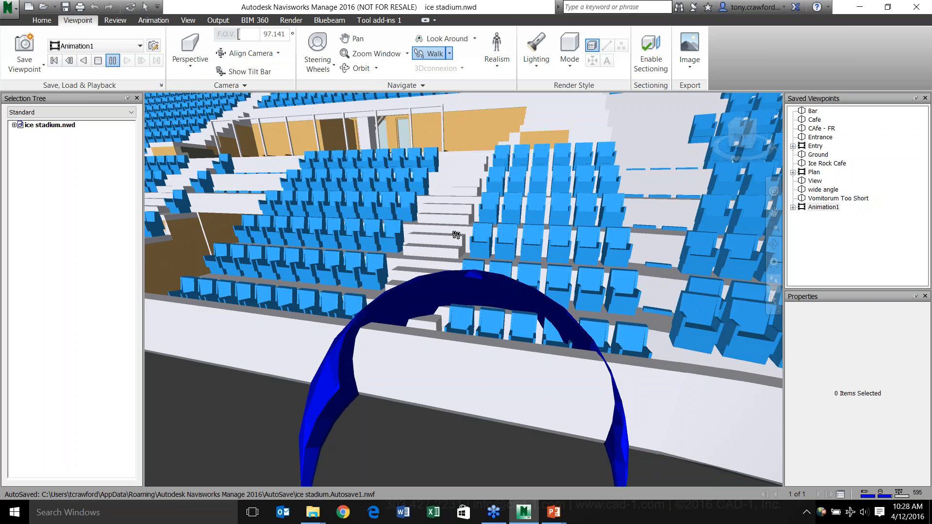
pyautogui.click(434, 229)
pyautogui.moveTo(433, 229); pyautogui.dragTo(264, 230)
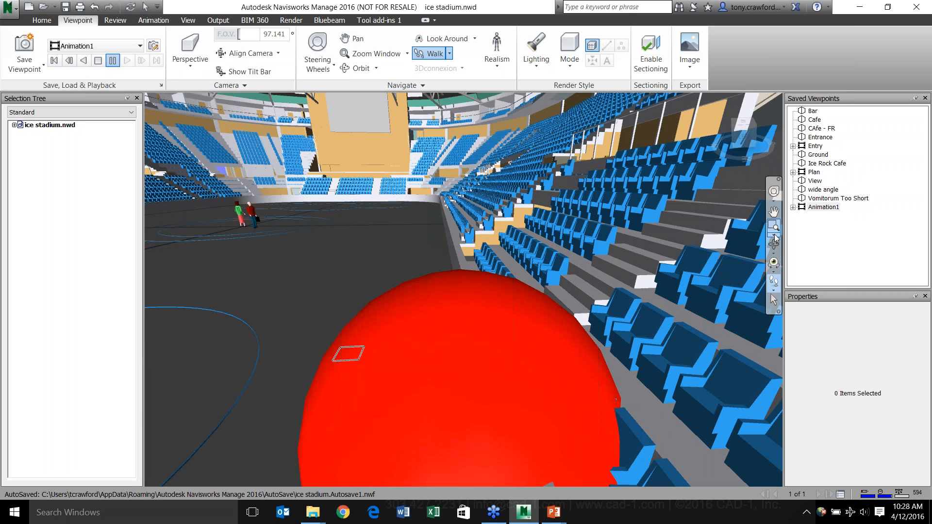
# Use the SteeringWheel to raise the viewer, move it away from the stands and face the far seating across the rink.
pyautogui.click(774, 192)
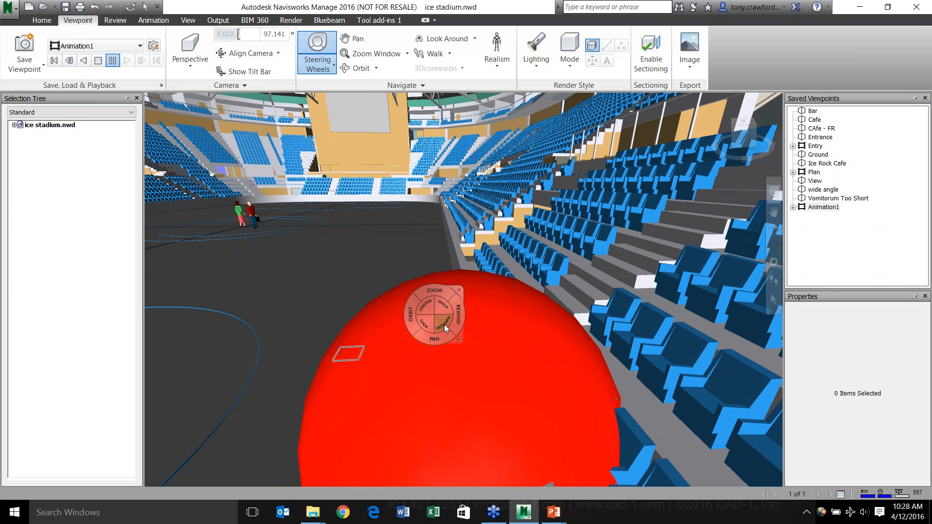
pyautogui.moveTo(444, 324); pyautogui.dragTo(444, 325)
pyautogui.moveTo(356, 273); pyautogui.dragTo(432, 383)
pyautogui.moveTo(346, 333); pyautogui.dragTo(643, 369)
pyautogui.moveTo(644, 328); pyautogui.dragTo(252, 408)
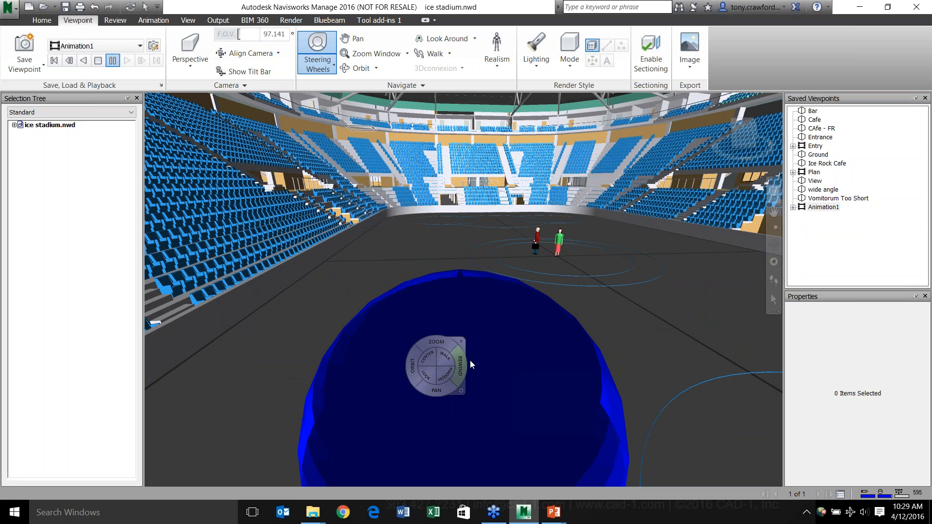
# Restore the current viewpoint's collision settings to their defaults and apply them.
pyautogui.click(153, 46)
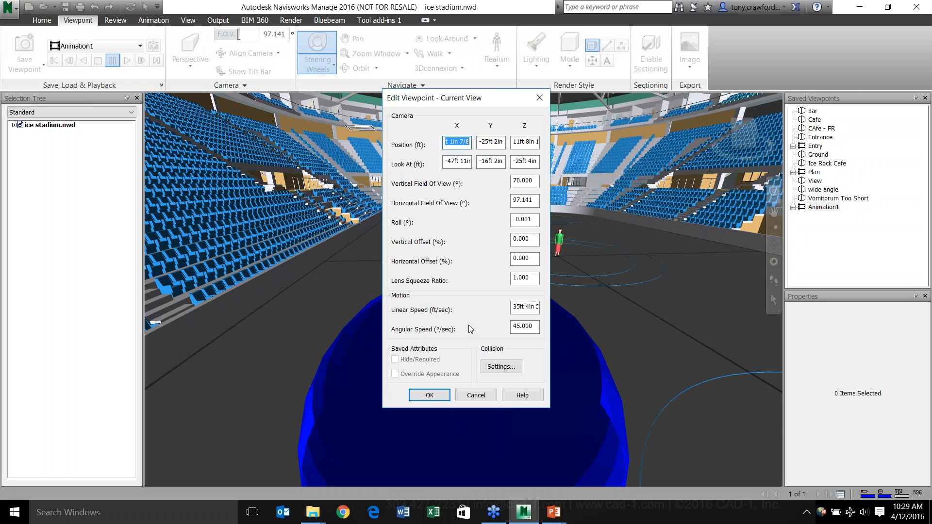
pyautogui.click(511, 363)
pyautogui.click(415, 347)
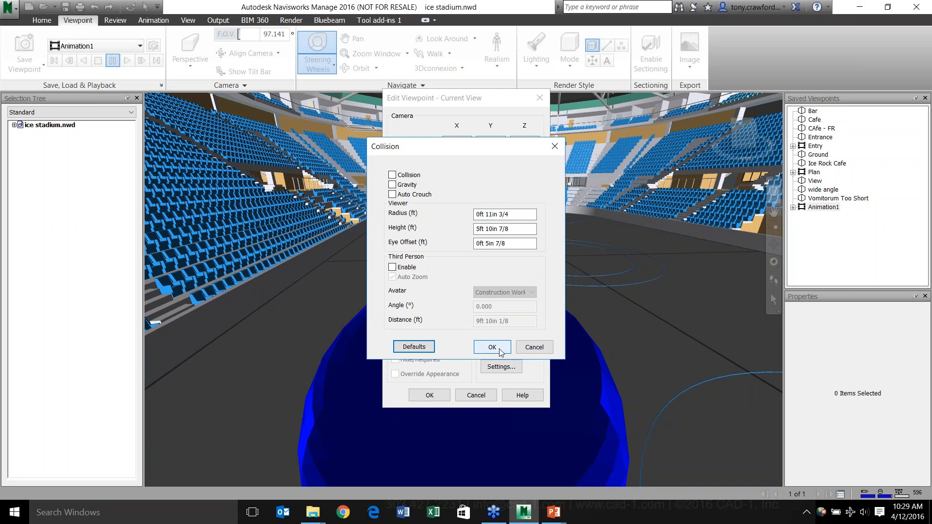
pyautogui.click(499, 349)
pyautogui.click(437, 394)
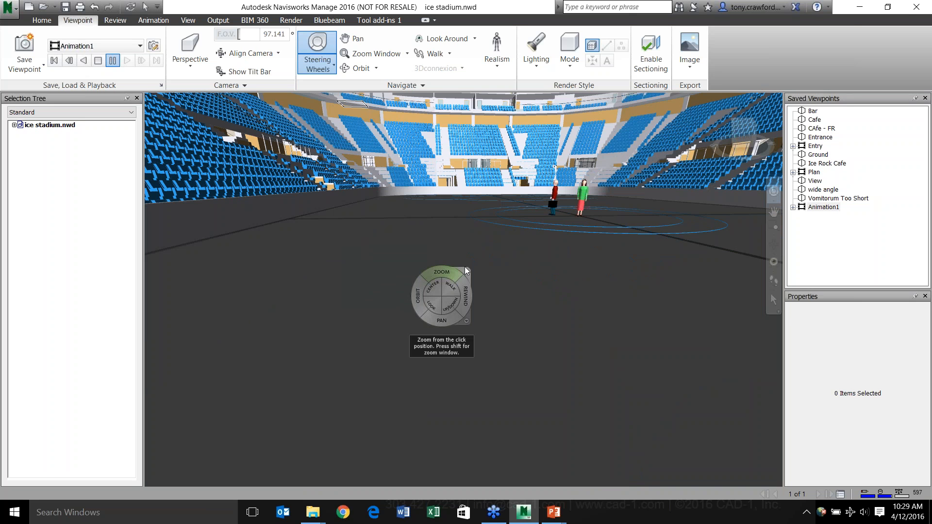
# Recall the Entry saved viewpoint animation, turn off the Third Person realism option and recall Entry again.
pyautogui.click(818, 146)
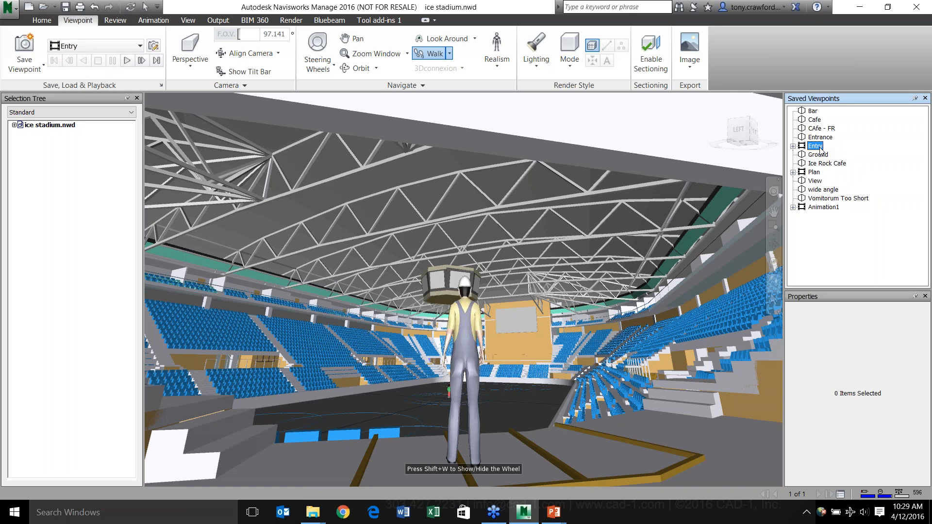
pyautogui.click(497, 60)
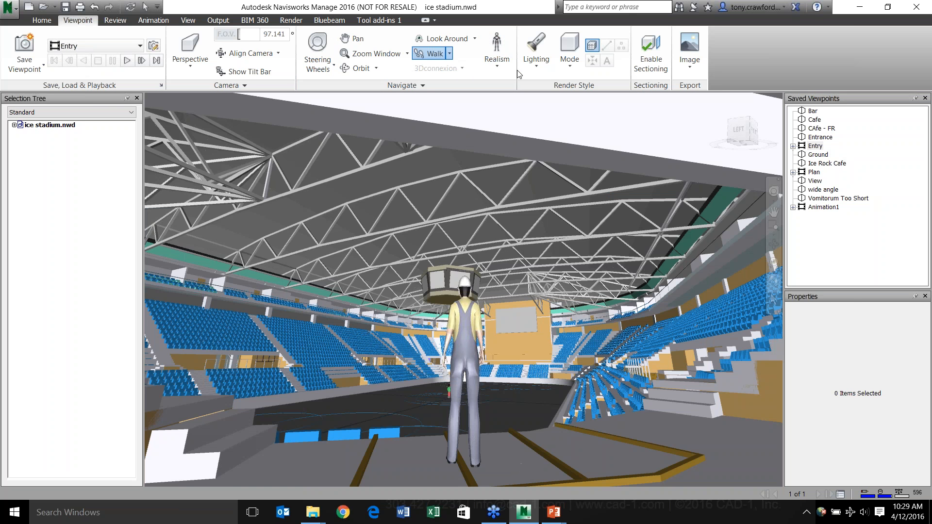
pyautogui.click(499, 125)
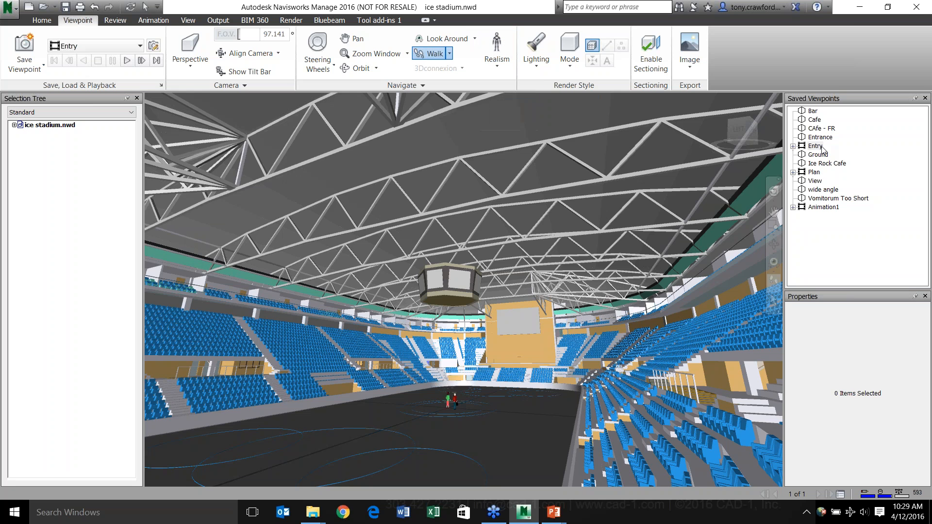
pyautogui.click(820, 146)
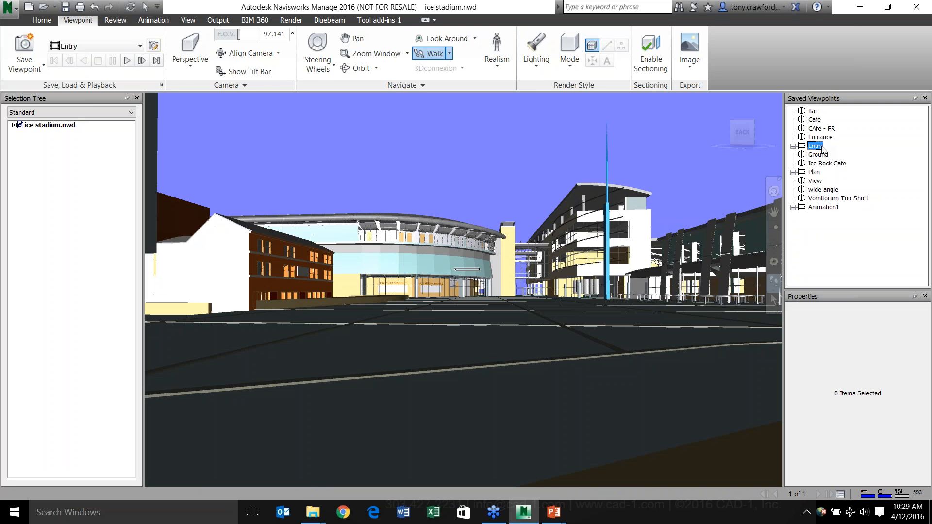
# Walk forward across the plaza toward the stadium and save the view as a viewpoint named Walk 1.
pyautogui.click(861, 247)
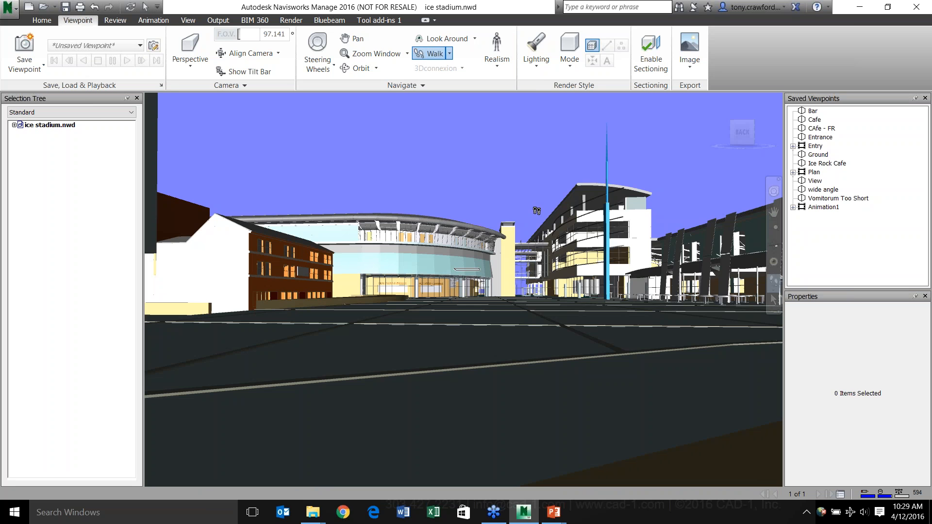
pyautogui.moveTo(539, 247); pyautogui.dragTo(520, 212)
pyautogui.rightClick(853, 227)
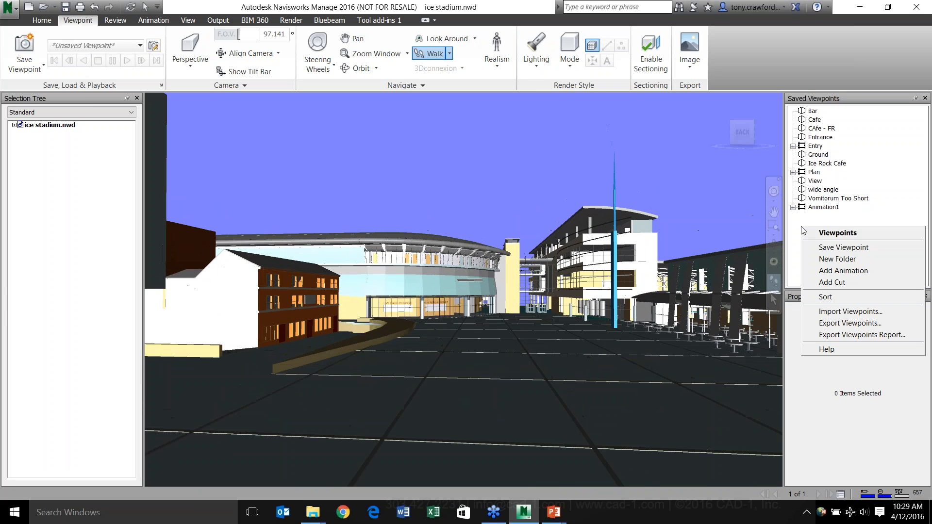
pyautogui.click(849, 246)
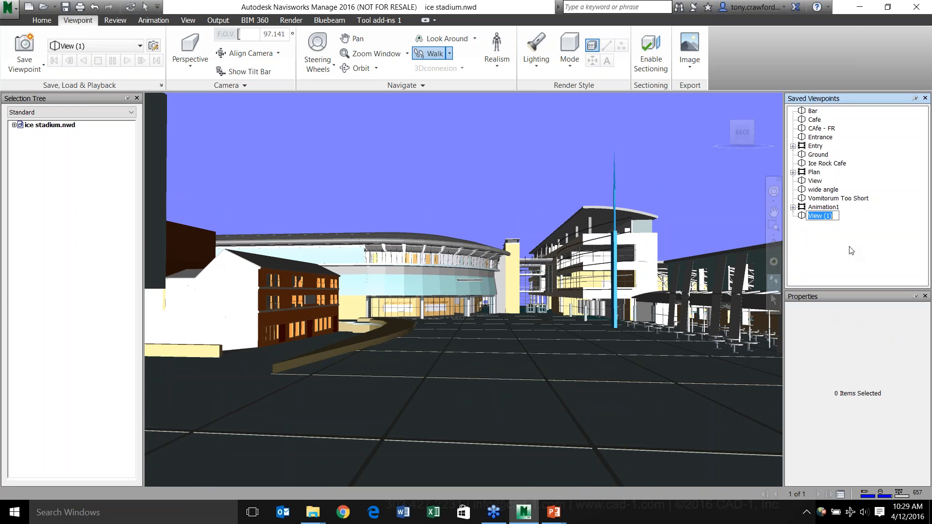
pyautogui.write('Walk 1')
pyautogui.press('Return')
# Walk toward the orange building beside the stadium and save the view as a viewpoint named View 2.
pyautogui.moveTo(378, 378); pyautogui.dragTo(332, 366, button='middle')
pyautogui.moveTo(380, 338); pyautogui.dragTo(228, 277)
pyautogui.rightClick(819, 241)
pyautogui.click(798, 261)
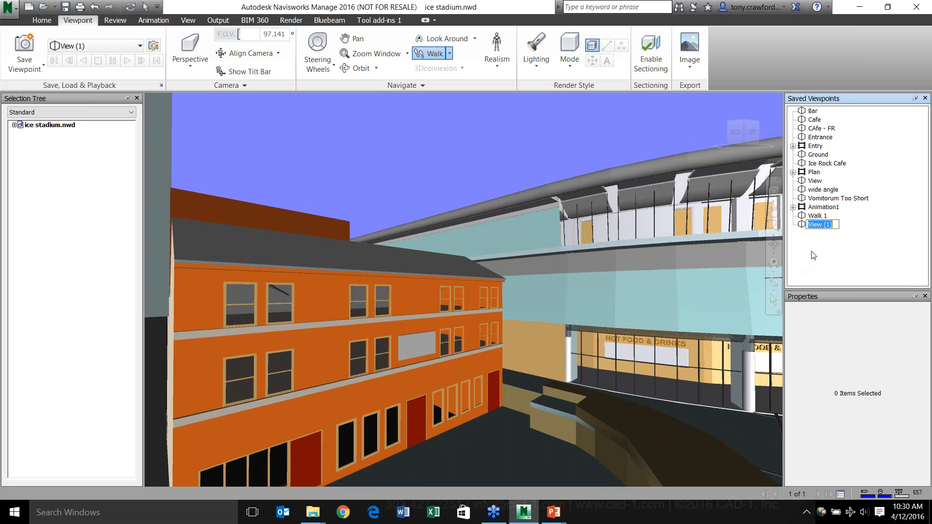
pyautogui.press('End')
pyautogui.press('BackSpace')
pyautogui.press('BackSpace')
pyautogui.press('BackSpace')
pyautogui.write('2')
pyautogui.press('Return')
# Toggle the Collision, Third Person and Gravity realism options and walk up to the orange building's ground-floor windows and doors.
pyautogui.click(504, 71)
pyautogui.click(487, 83)
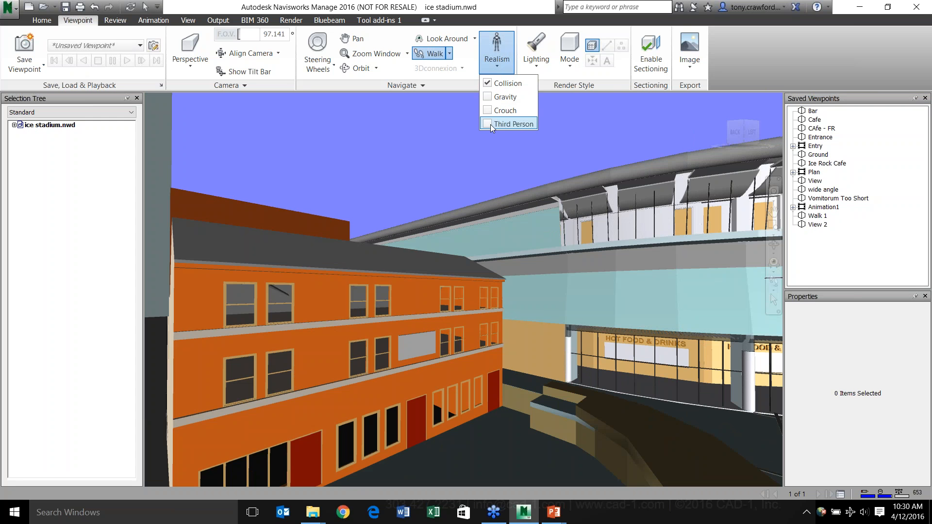
pyautogui.click(489, 125)
pyautogui.click(488, 124)
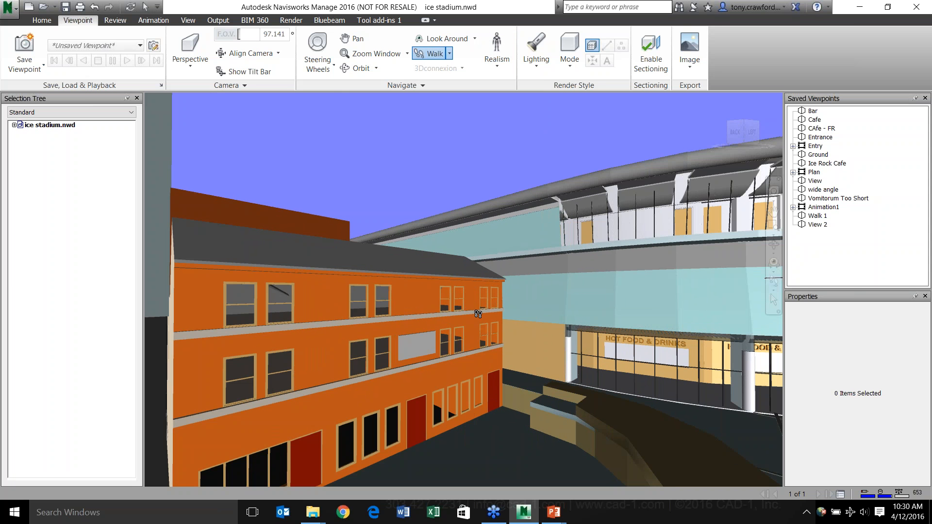
pyautogui.moveTo(454, 296); pyautogui.dragTo(444, 198)
pyautogui.click(491, 62)
pyautogui.click(498, 97)
pyautogui.click(608, 372)
pyautogui.moveTo(617, 390); pyautogui.dragTo(588, 329)
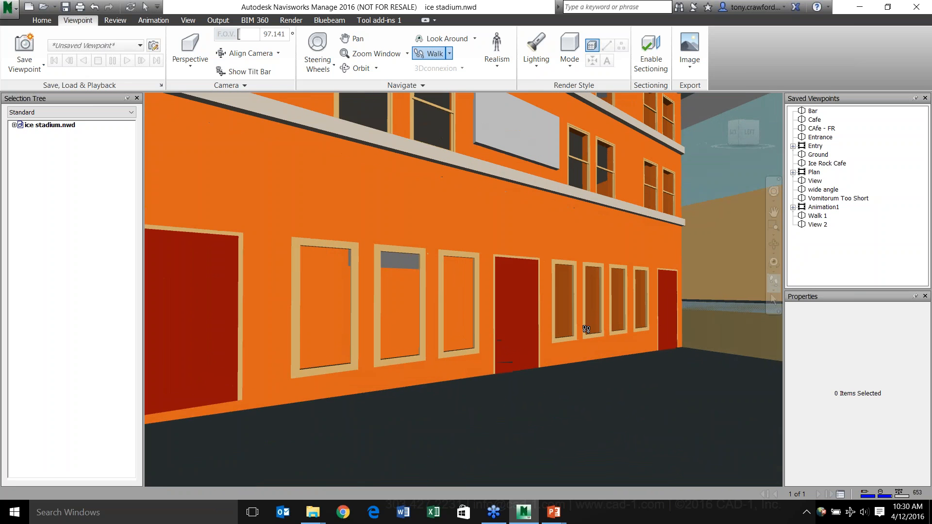
# Save the close view of the orange building's facade as a viewpoint named Walk 3.
pyautogui.scroll(1, 563, 311)
pyautogui.rightClick(816, 240)
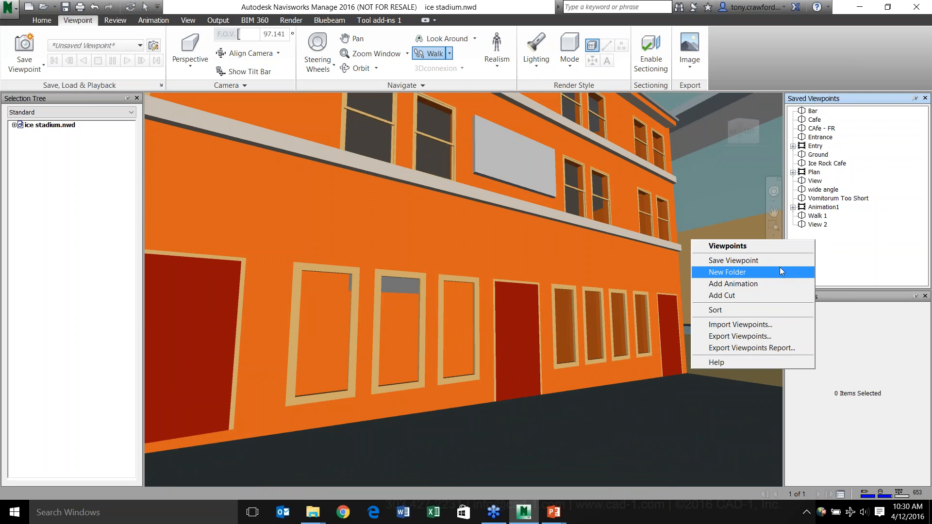
pyautogui.click(733, 261)
pyautogui.write('Walk 3')
pyautogui.press('Return')
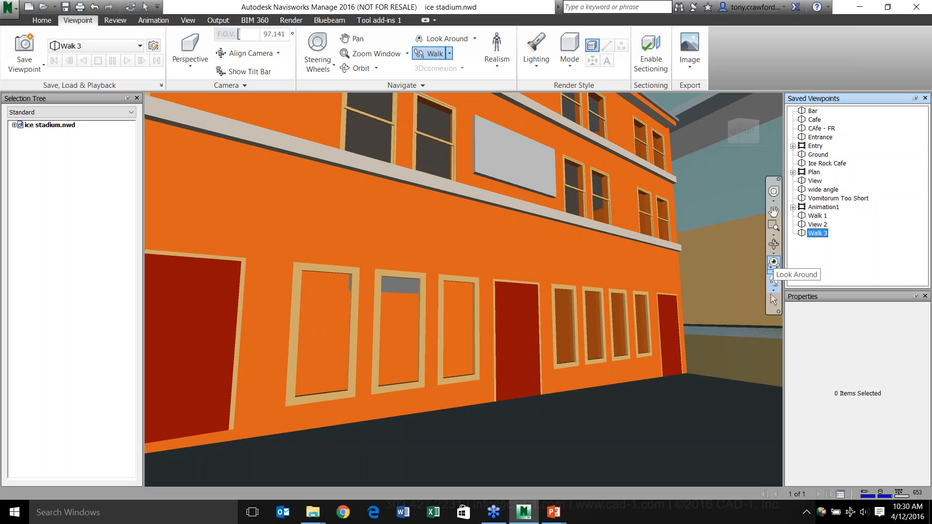
# Walk through the facade into the orange building and save the interior view as a viewpoint named View 4.
pyautogui.moveTo(578, 304); pyautogui.dragTo(599, 227)
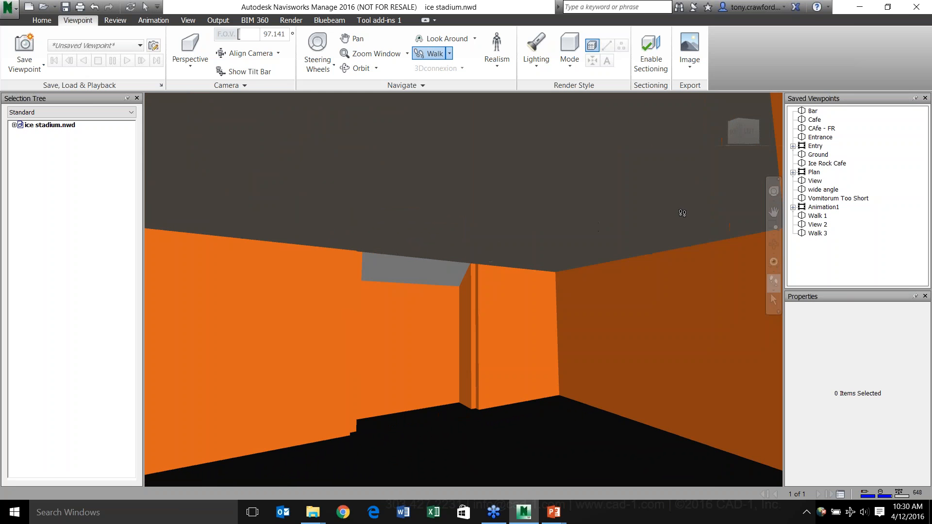
pyautogui.rightClick(818, 249)
pyautogui.click(778, 268)
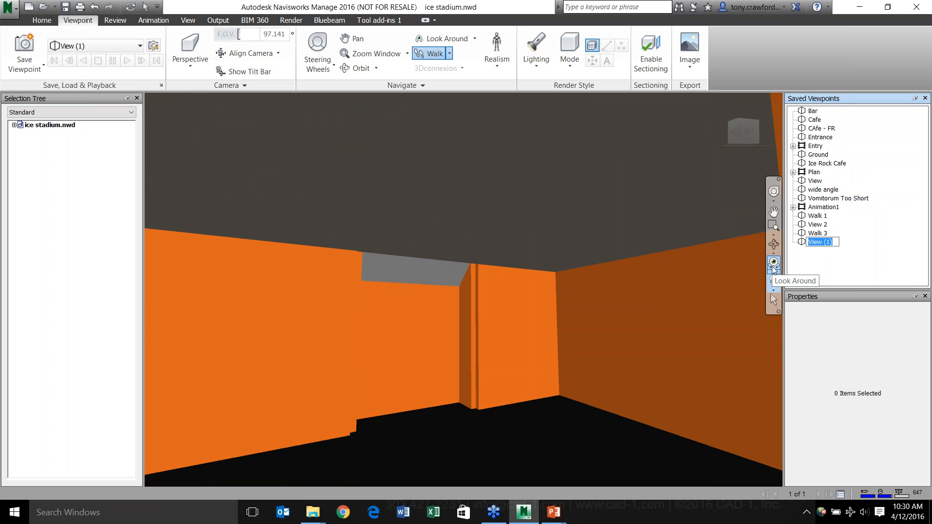
pyautogui.press('Right')
pyautogui.press('BackSpace')
pyautogui.press('BackSpace')
pyautogui.press('BackSpace')
pyautogui.write('4')
pyautogui.press('Return')
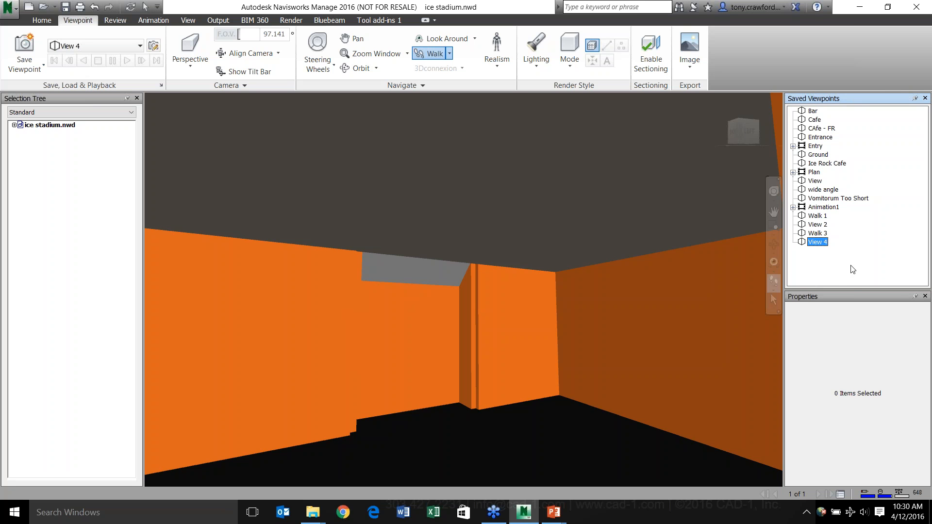
# Recall the Walk 1, View 2, Walk 3 and View 4 saved viewpoints in sequence to review them.
pyautogui.rightClick(858, 250)
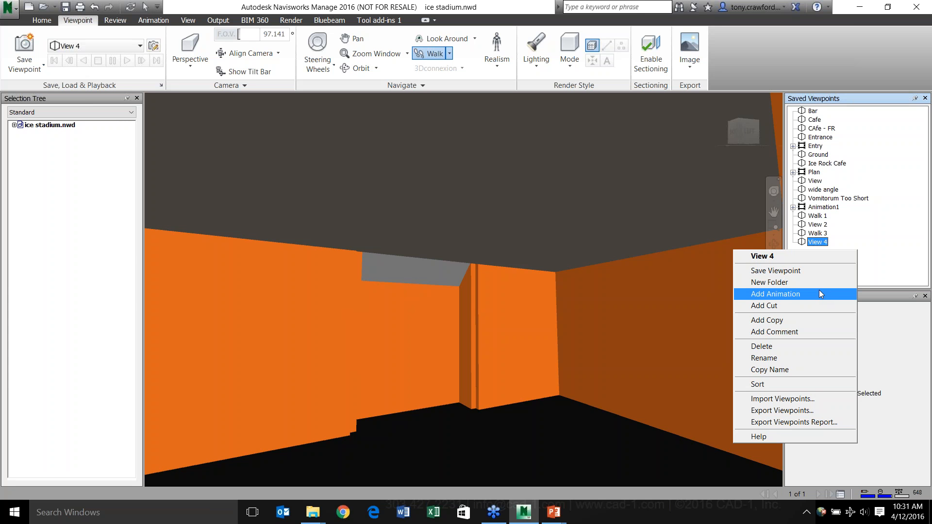
pyautogui.click(774, 332)
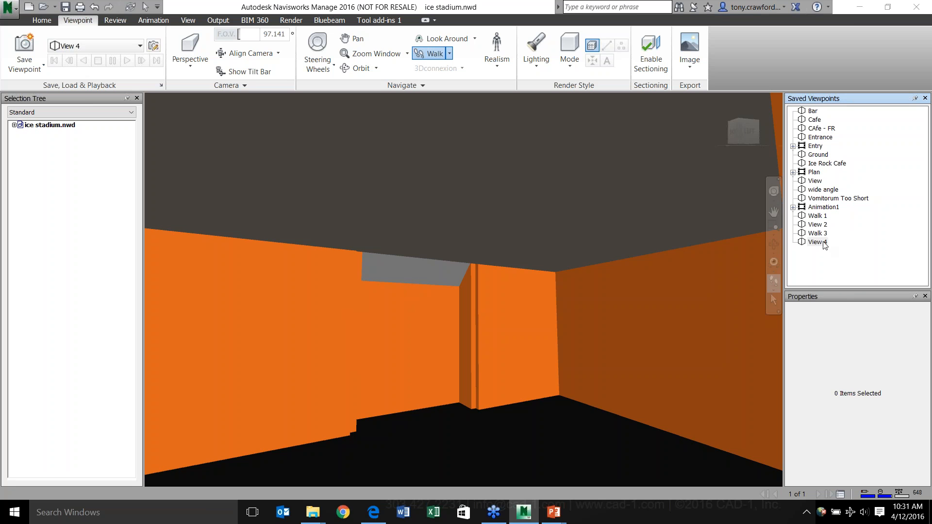
pyautogui.click(817, 216)
pyautogui.click(820, 224)
pyautogui.click(820, 233)
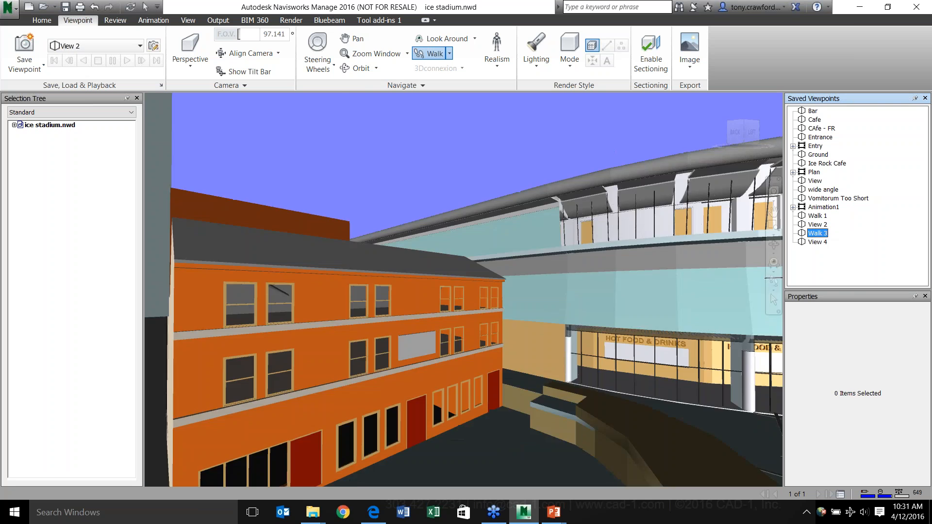
pyautogui.click(818, 242)
# Add an empty viewpoint animation named Animation - TRC to the saved viewpoints.
pyautogui.rightClick(842, 255)
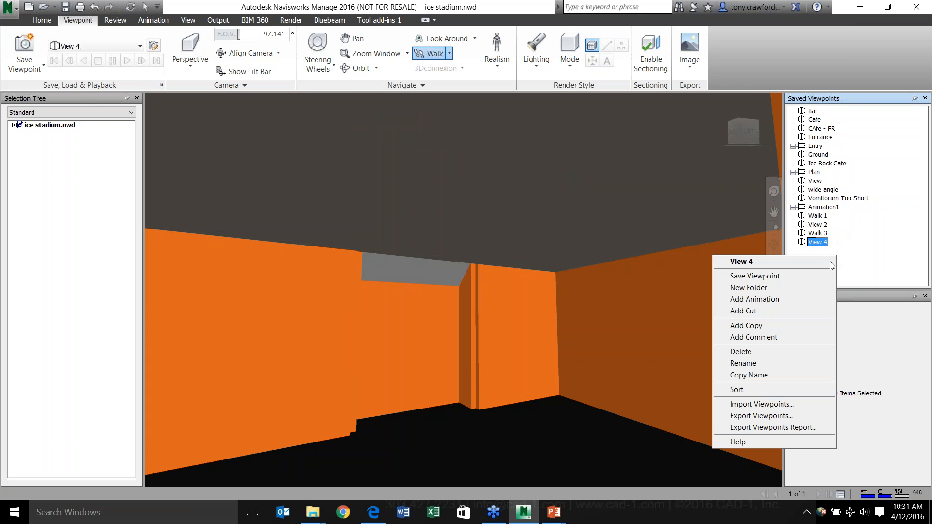
pyautogui.click(798, 299)
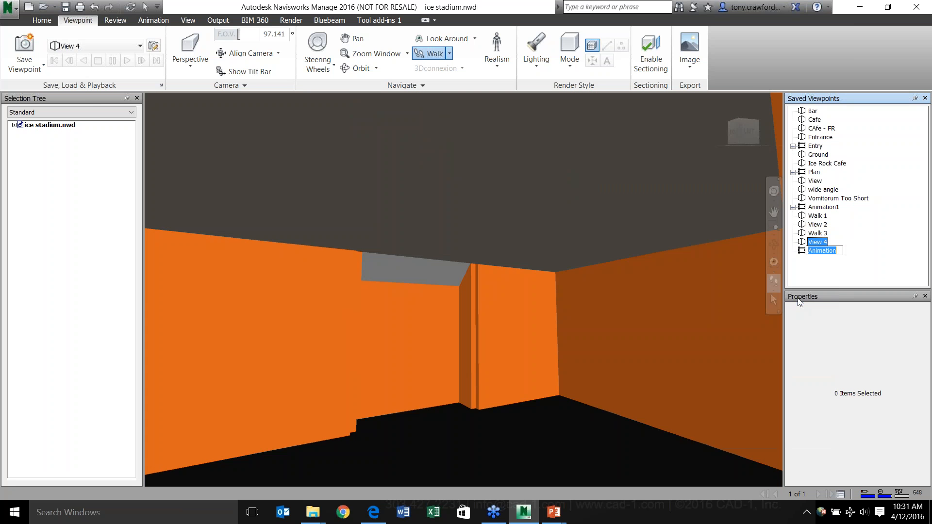
pyautogui.press('Right')
pyautogui.write('- TRC')
pyautogui.press('Return')
# Move Walk 1, View 2, Walk 3 and View 4 into Animation - TRC, arranged in that order.
pyautogui.click(819, 217)
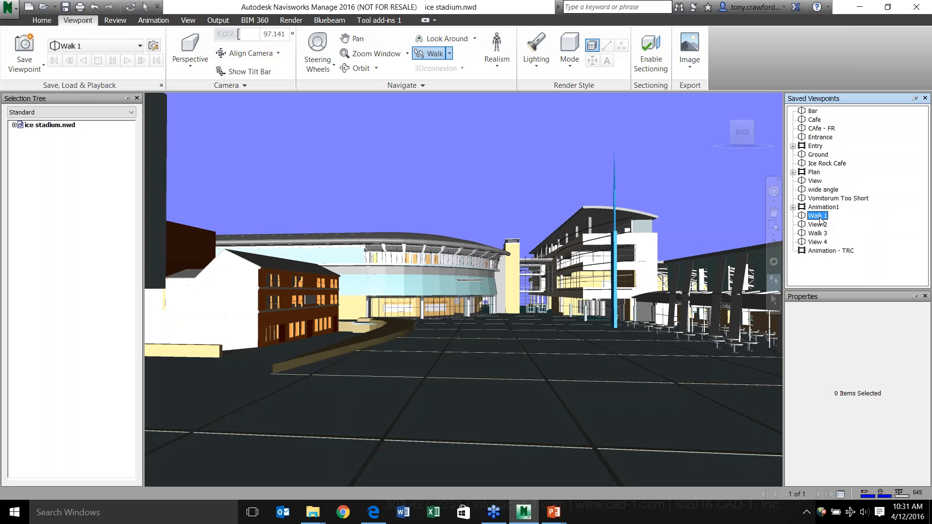
pyautogui.click(818, 217)
pyautogui.moveTo(802, 215); pyautogui.dragTo(822, 254)
pyautogui.click(814, 216)
pyautogui.moveTo(803, 220); pyautogui.dragTo(816, 237)
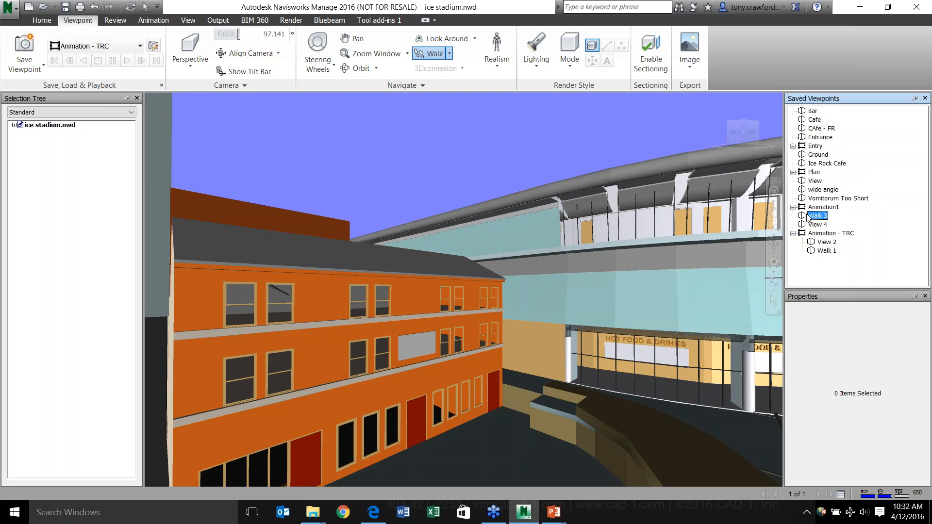
pyautogui.click(809, 216)
pyautogui.moveTo(823, 258); pyautogui.dragTo(823, 228)
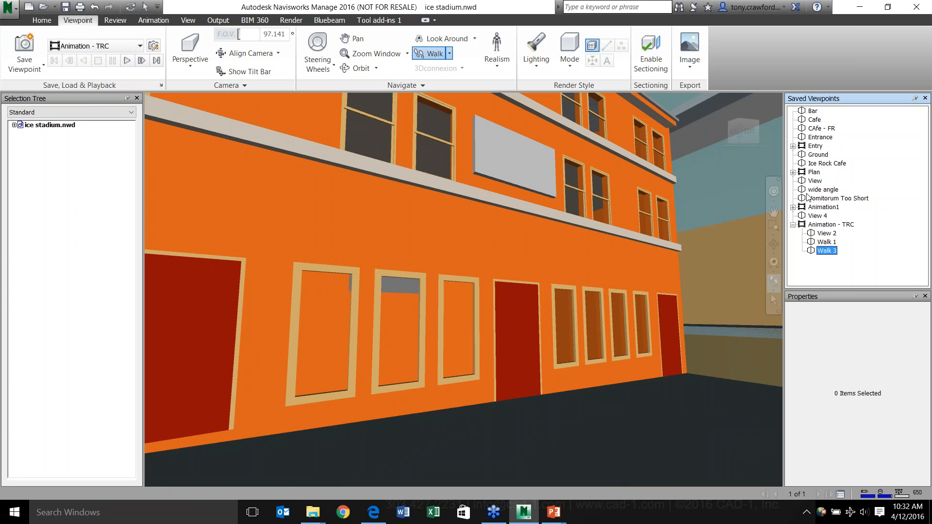
pyautogui.click(810, 216)
pyautogui.moveTo(810, 217)
pyautogui.mouseDown()
pyautogui.moveTo(807, 232)
pyautogui.moveTo(827, 255)
pyautogui.moveTo(809, 241)
pyautogui.moveTo(821, 221)
pyautogui.moveTo(824, 236)
pyautogui.moveTo(811, 241)
pyautogui.moveTo(815, 227)
pyautogui.mouseUp()
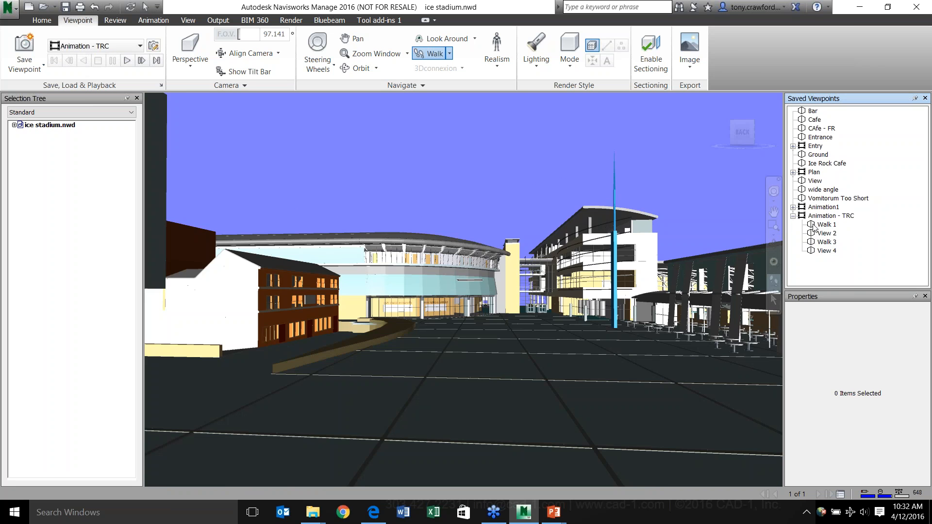
# Play back Animation - TRC and the Entry animation.
pyautogui.click(830, 218)
pyautogui.rightClick(830, 220)
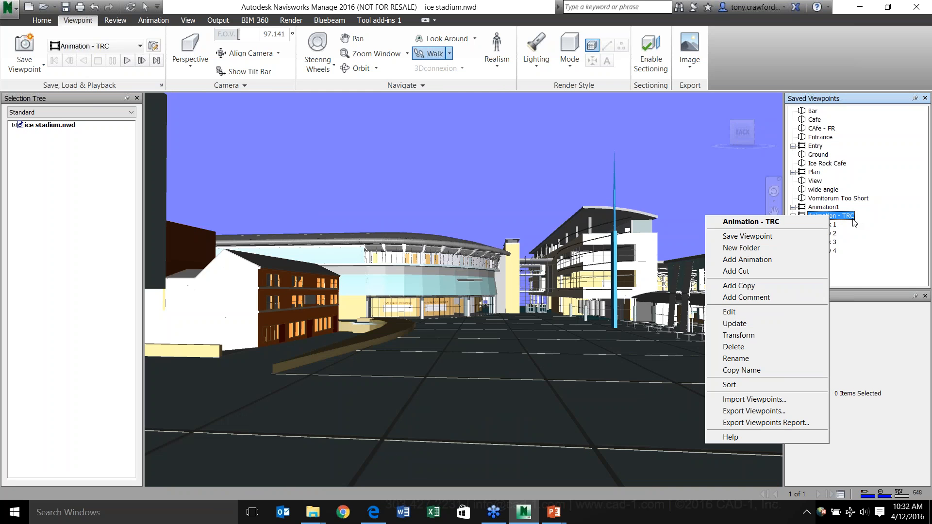
pyautogui.click(852, 219)
pyautogui.press('Return')
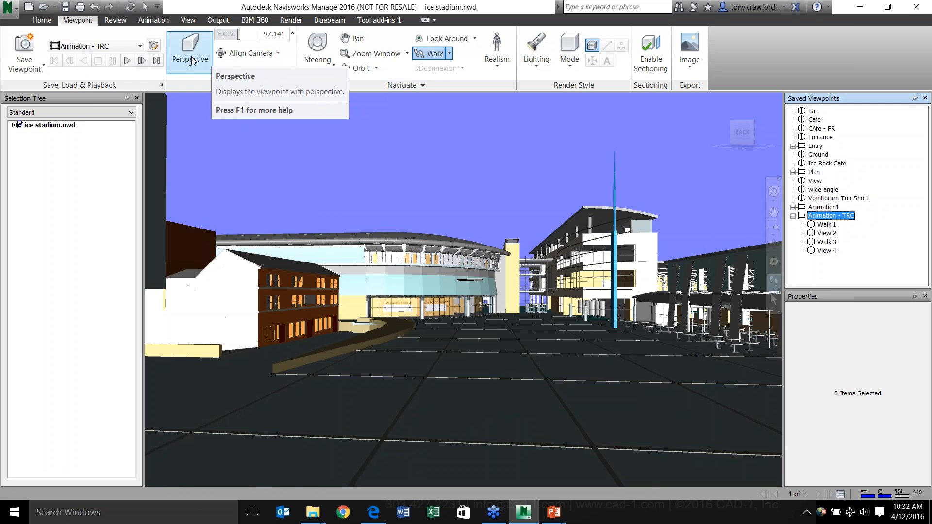
pyautogui.click(129, 61)
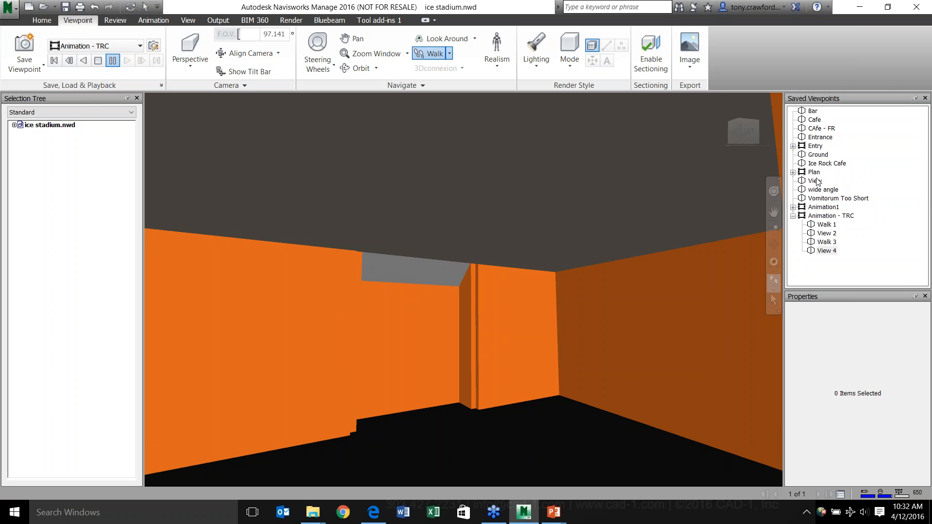
pyautogui.click(819, 146)
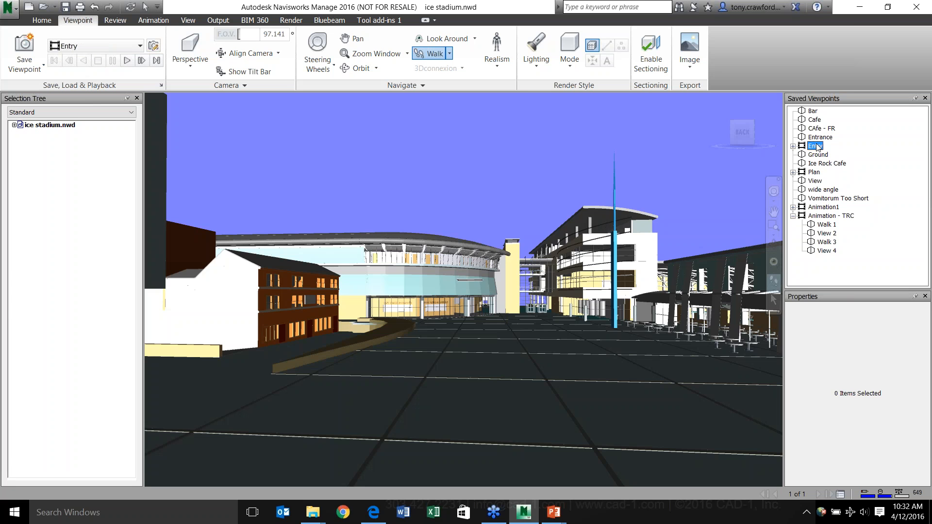
pyautogui.click(128, 61)
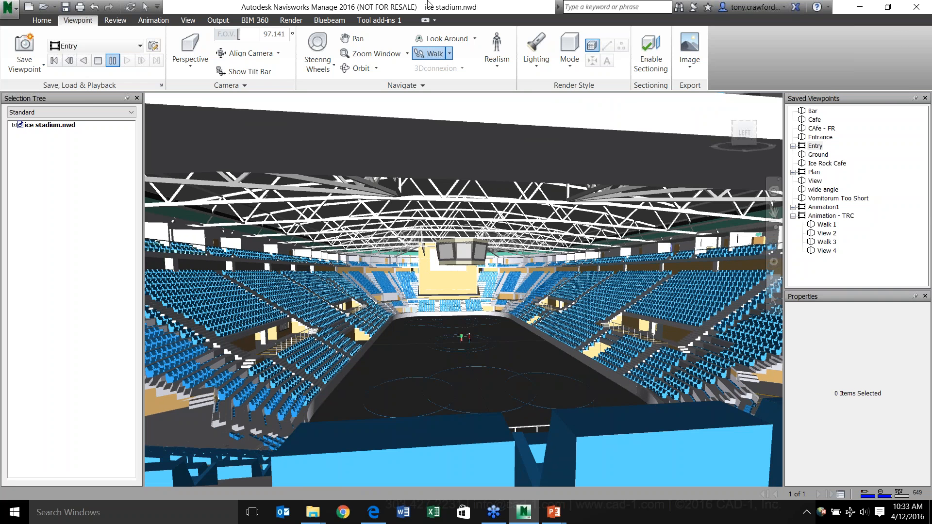
# Expand the Entry animation, review its keyframe viewpoints View1 to View5 and View16, and return to Entry.
pyautogui.doubleClick(797, 147)
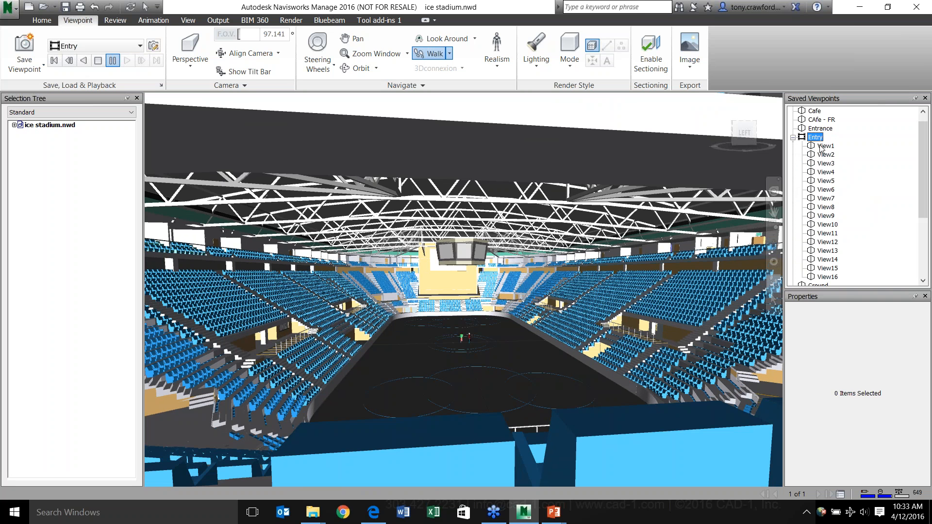
pyautogui.click(825, 146)
pyautogui.click(827, 154)
pyautogui.click(829, 163)
pyautogui.click(830, 171)
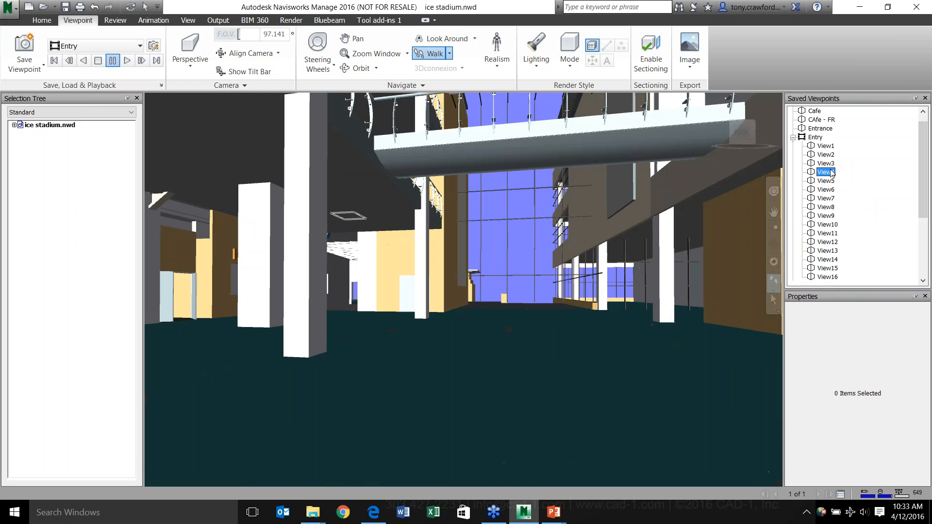
pyautogui.click(830, 181)
pyautogui.scroll(-2, 829, 209)
pyautogui.scroll(2, 831, 221)
pyautogui.scroll(-1, 832, 243)
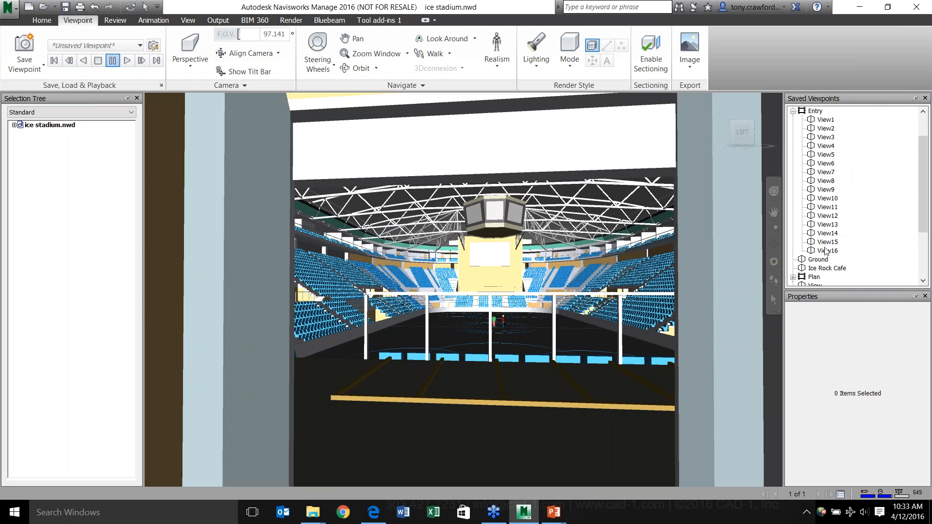
pyautogui.click(827, 251)
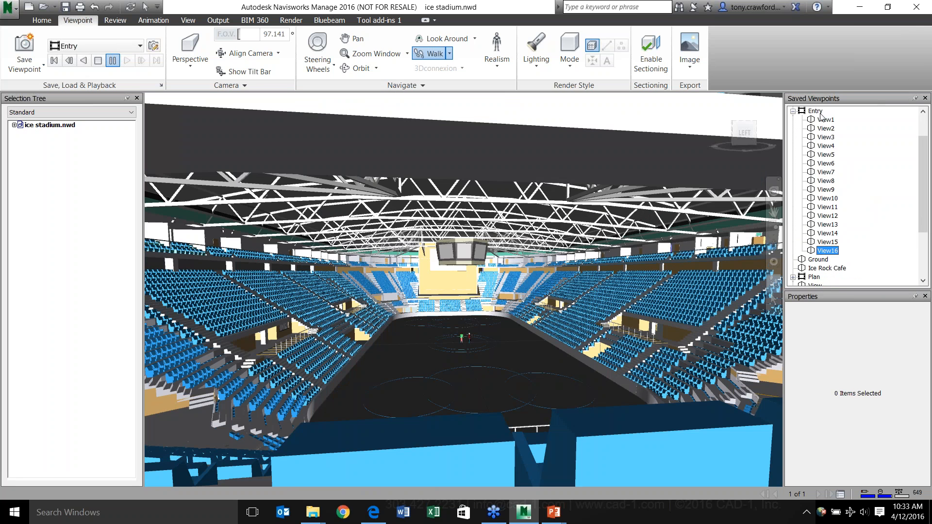
pyautogui.click(815, 111)
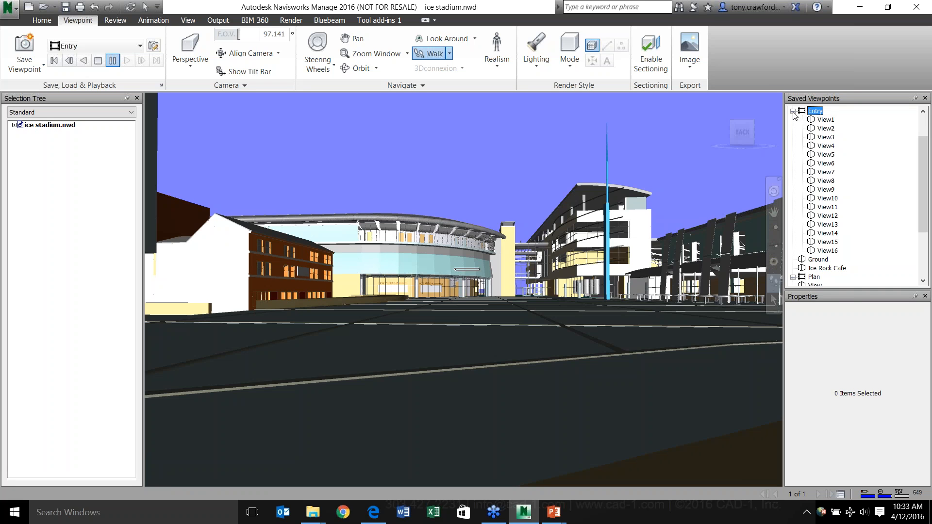
# Step through Entry's keyframe viewpoints View1 to View7, recall the Entry animation and collapse its list.
pyautogui.click(817, 119)
pyautogui.click(819, 129)
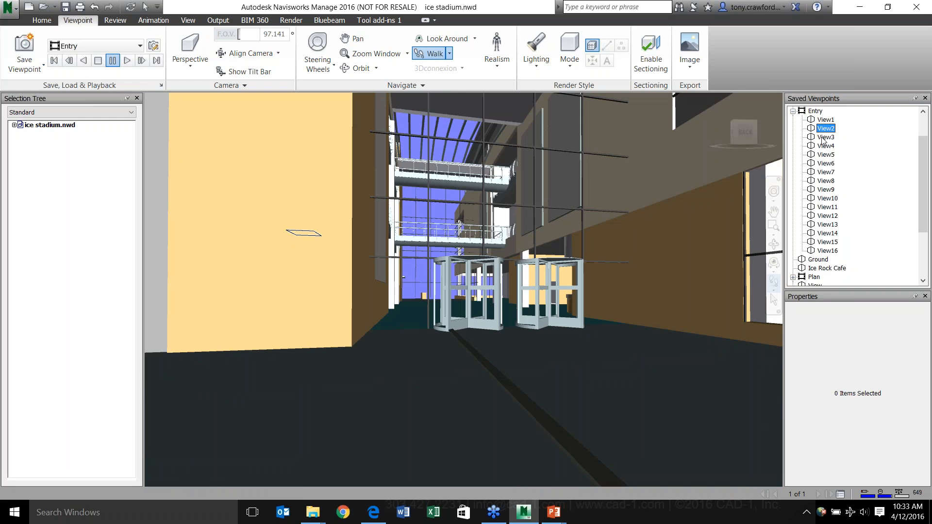
pyautogui.click(821, 138)
pyautogui.click(826, 145)
pyautogui.click(825, 154)
pyautogui.click(824, 164)
pyautogui.click(824, 172)
pyautogui.scroll(2, 818, 155)
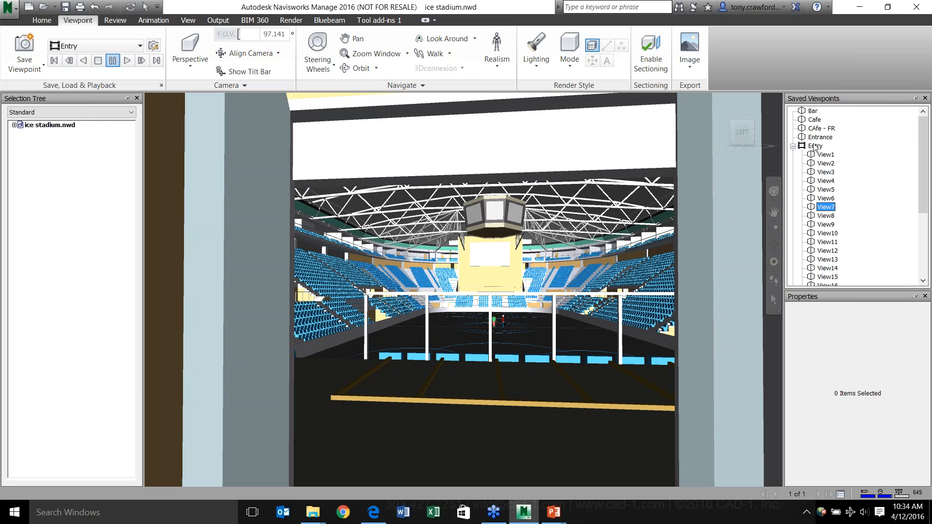
pyautogui.click(815, 147)
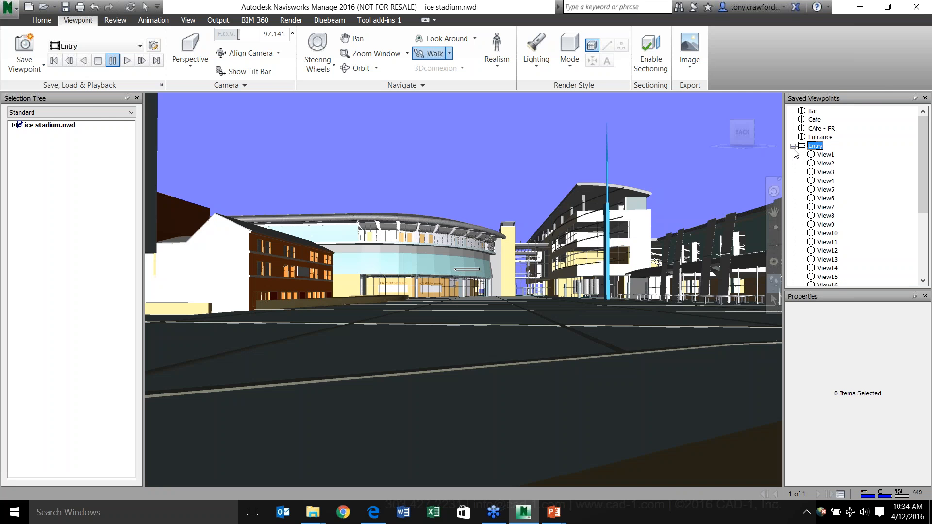
pyautogui.click(793, 146)
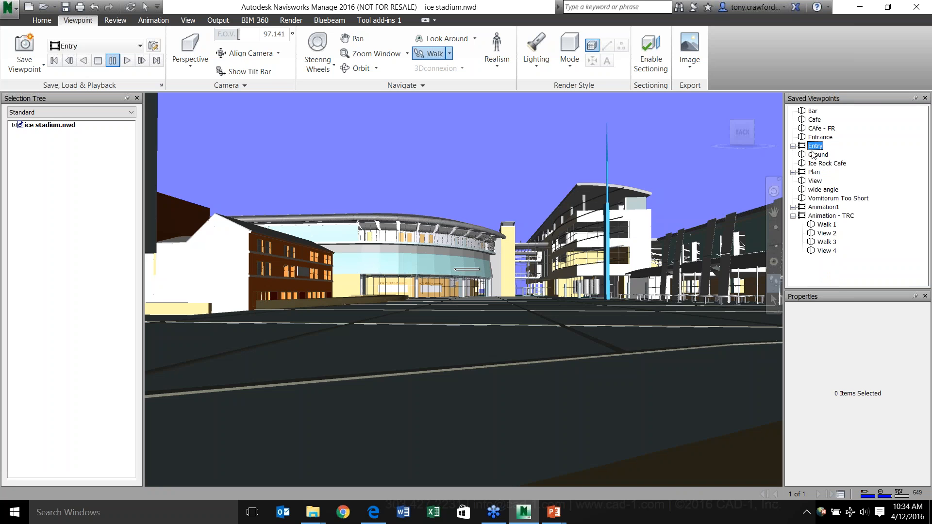
# Expand Animation1's frame list and close the Properties window to give the saved viewpoints more room.
pyautogui.click(824, 208)
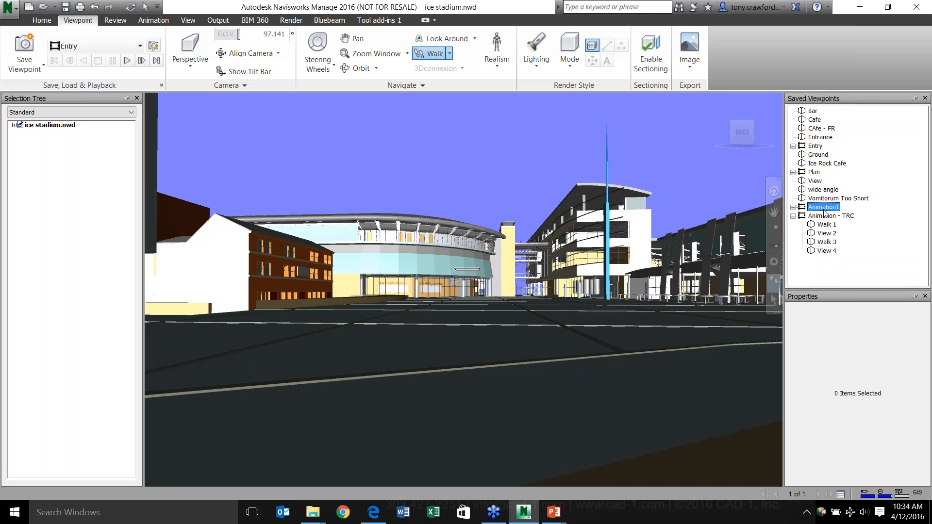
pyautogui.click(793, 207)
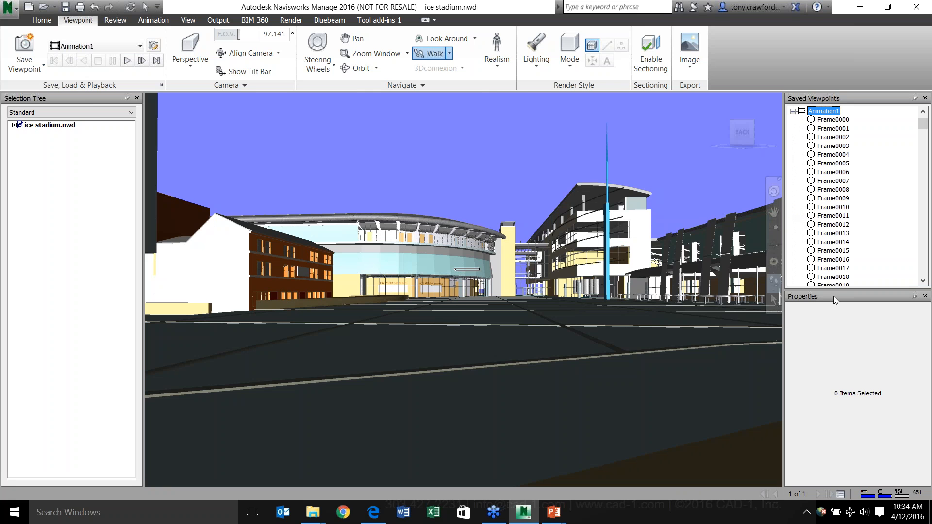
pyautogui.click(925, 296)
# Step through Animation1's recorded frames from Frame0001 to Frame0843.
pyautogui.click(825, 131)
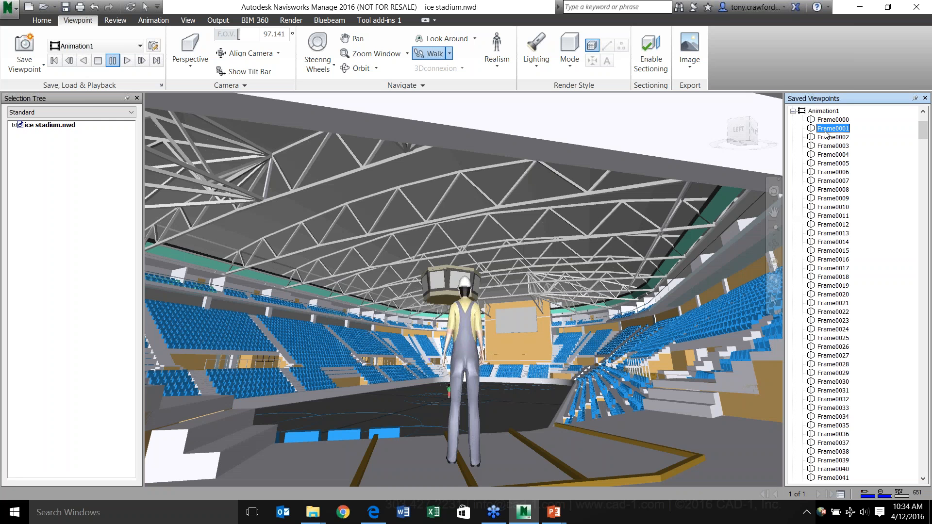
pyautogui.click(826, 138)
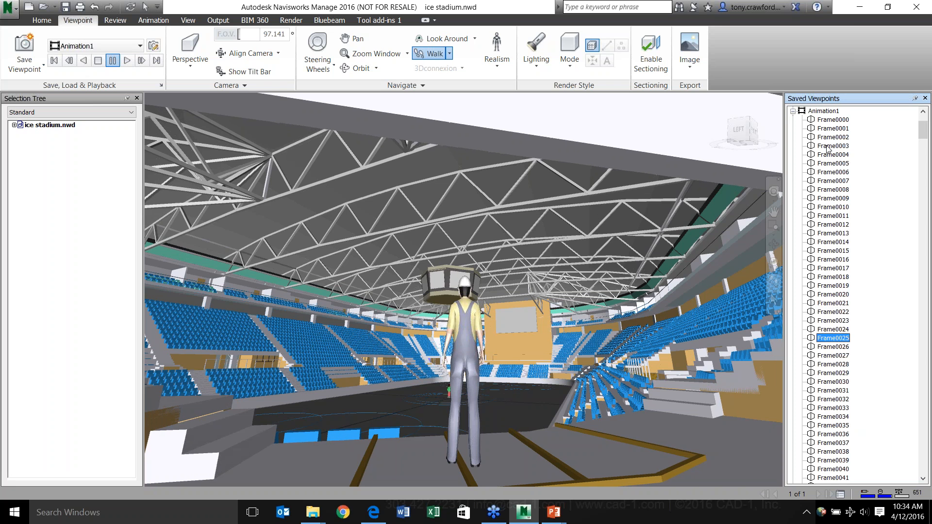
pyautogui.scroll(-20, 829, 194)
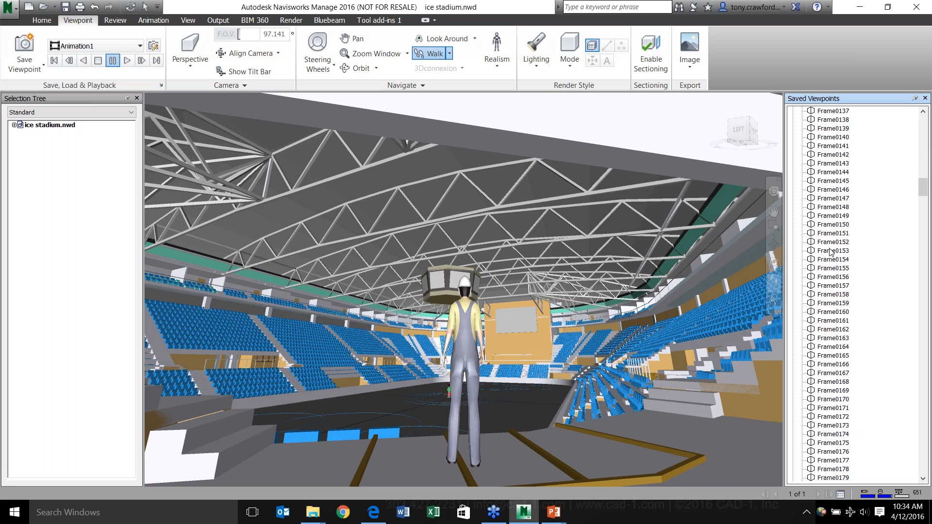
pyautogui.click(833, 303)
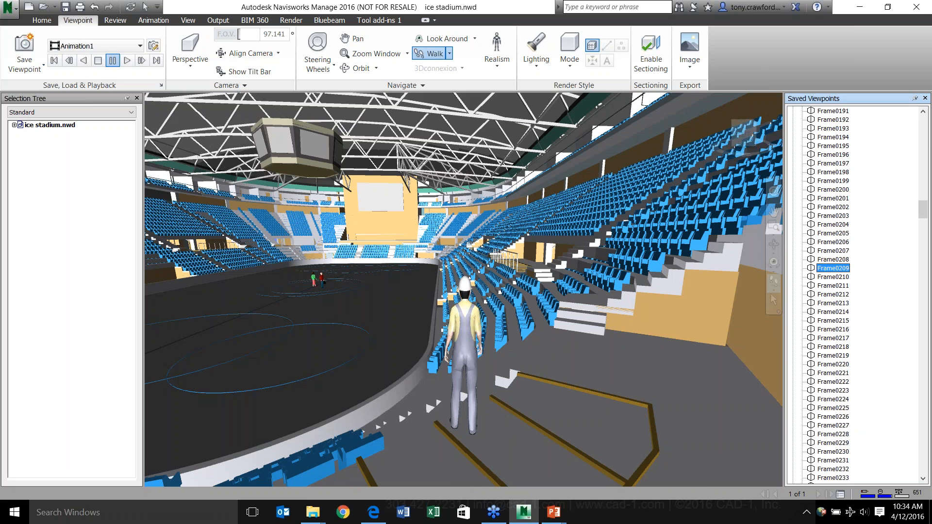
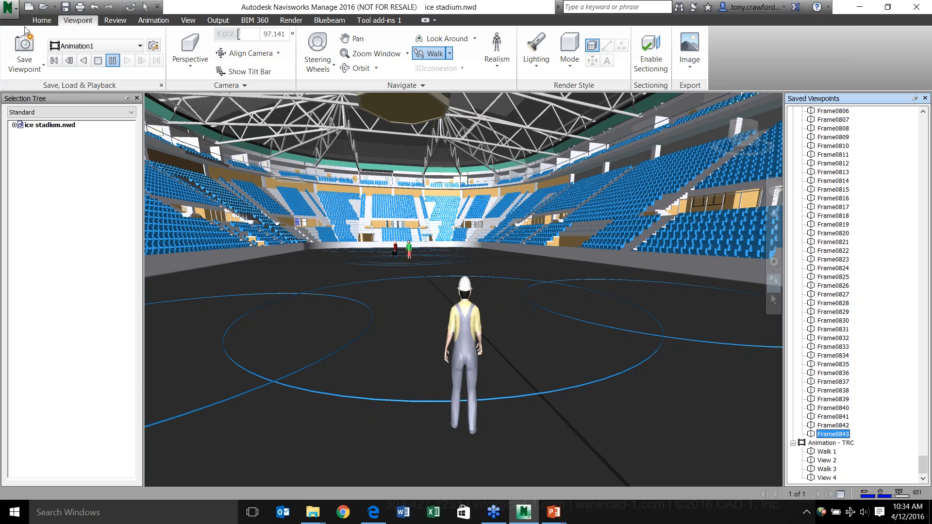
pyautogui.click(41, 20)
pyautogui.click(14, 14)
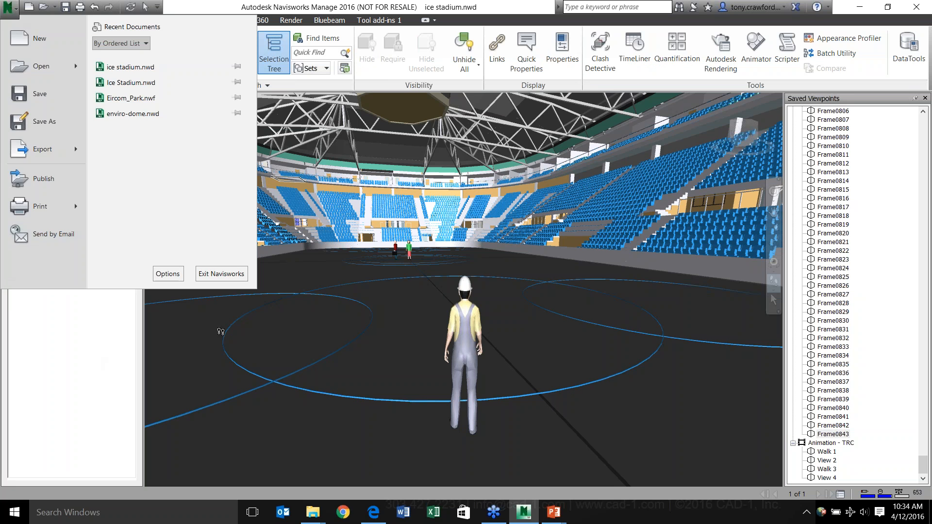
pyautogui.click(90, 359)
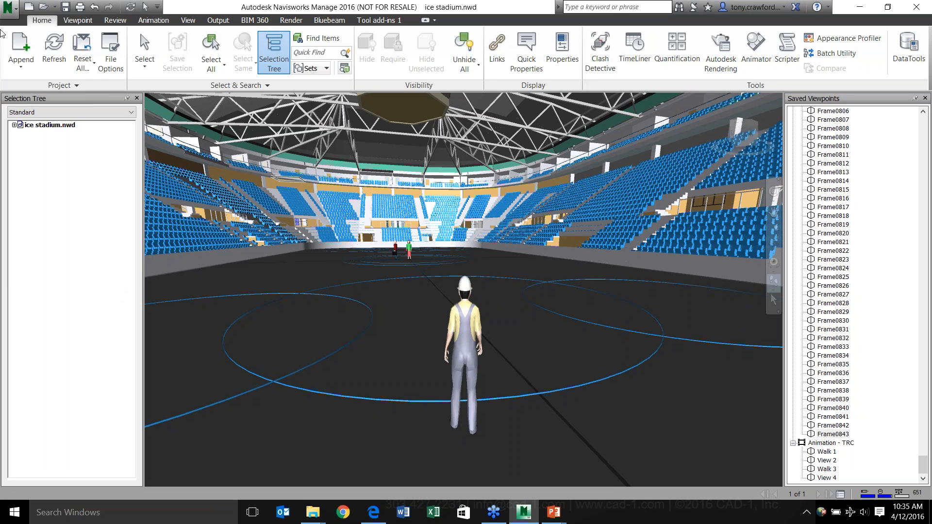
# Bring up the file dialog for opening an existing project or compatible design file.
pyautogui.click(11, 8)
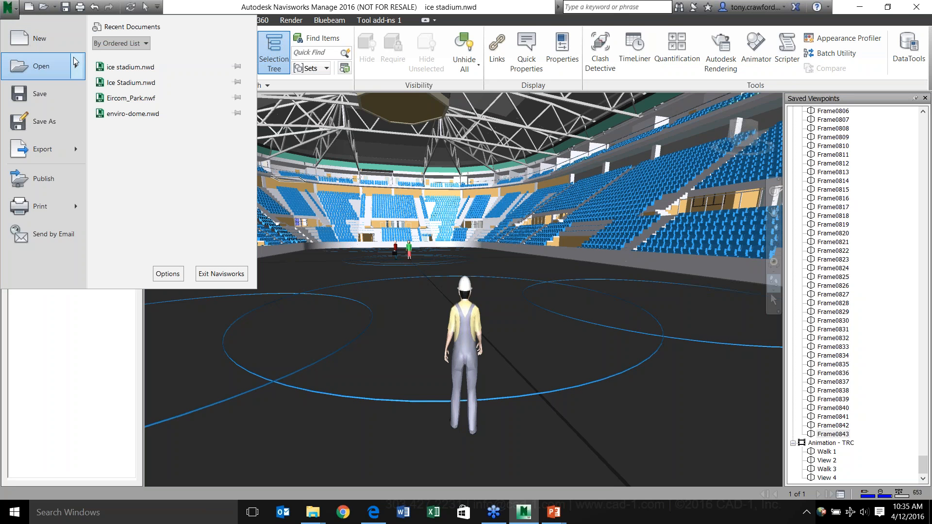
pyautogui.moveTo(78, 66)
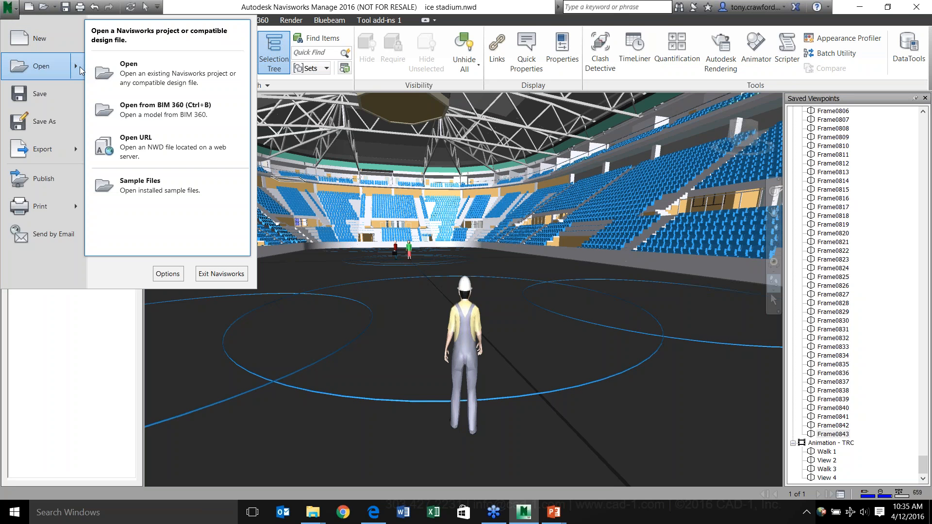
pyautogui.click(164, 74)
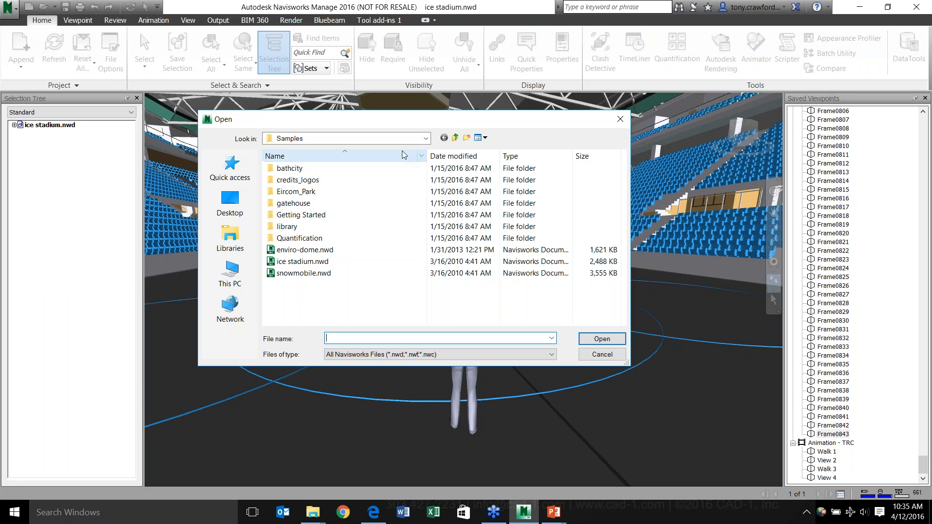
# Browse on Local Disk (D:) to the Webinar-Animated Building Walkthrough folder inside Training_Navisworks.
pyautogui.click(403, 140)
pyautogui.click(397, 141)
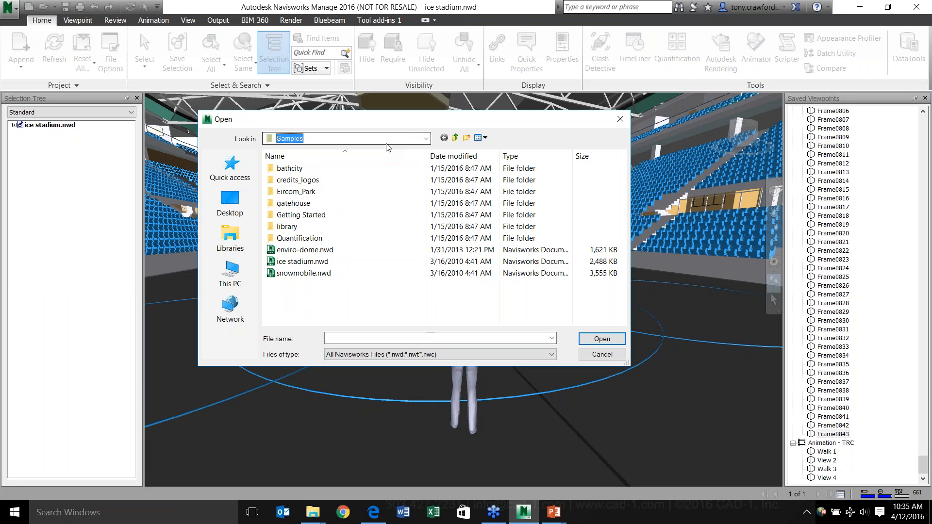
pyautogui.click(388, 141)
pyautogui.click(359, 336)
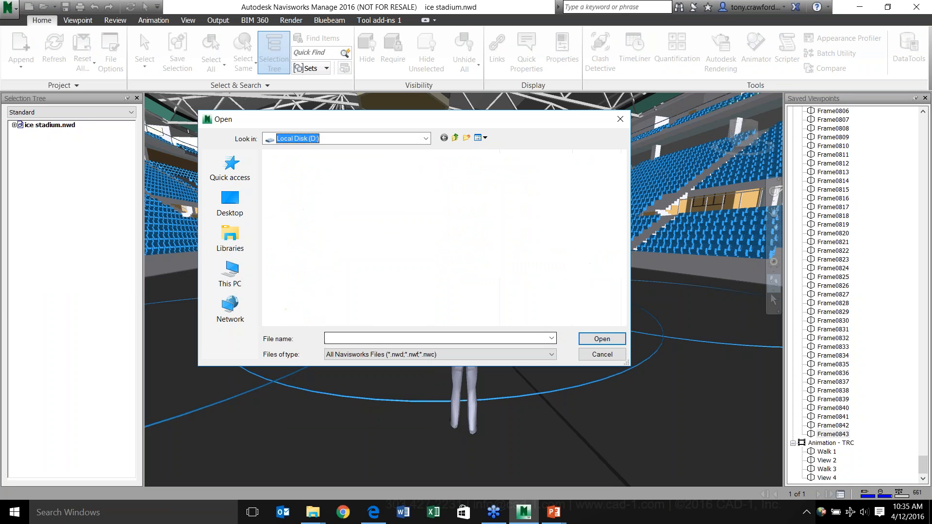
pyautogui.doubleClick(304, 252)
pyautogui.press('t')
pyautogui.press('r')
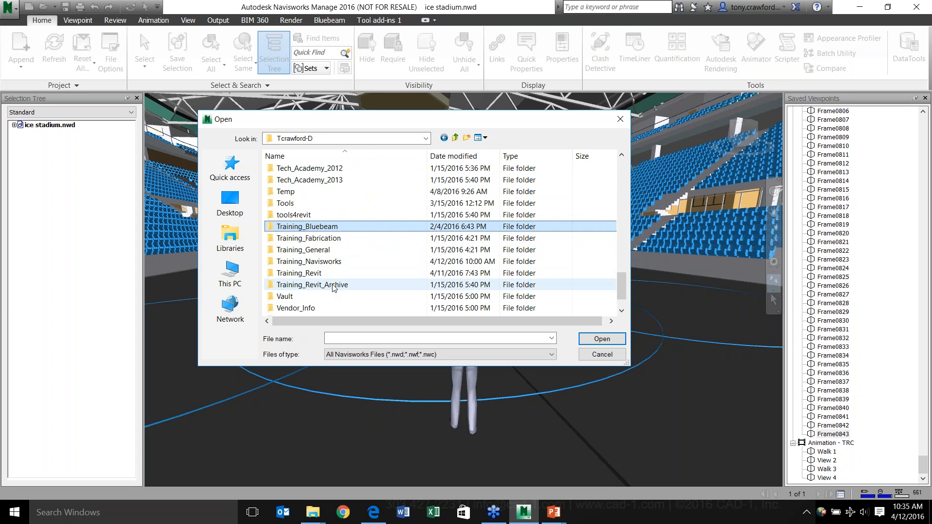
pyautogui.doubleClick(339, 264)
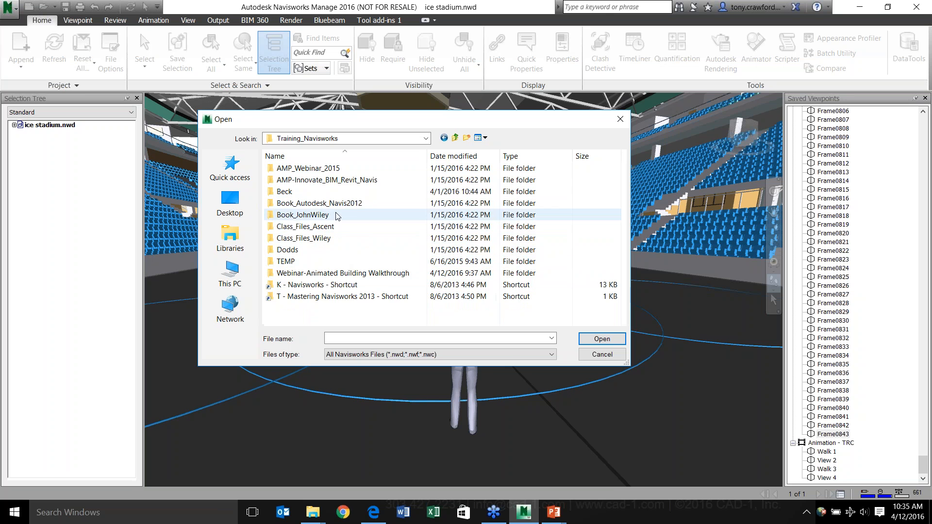
pyautogui.doubleClick(313, 272)
# List all file types and browse to the Revit 2016 folder under Autodesk in Program Files on drive C.
pyautogui.click(403, 356)
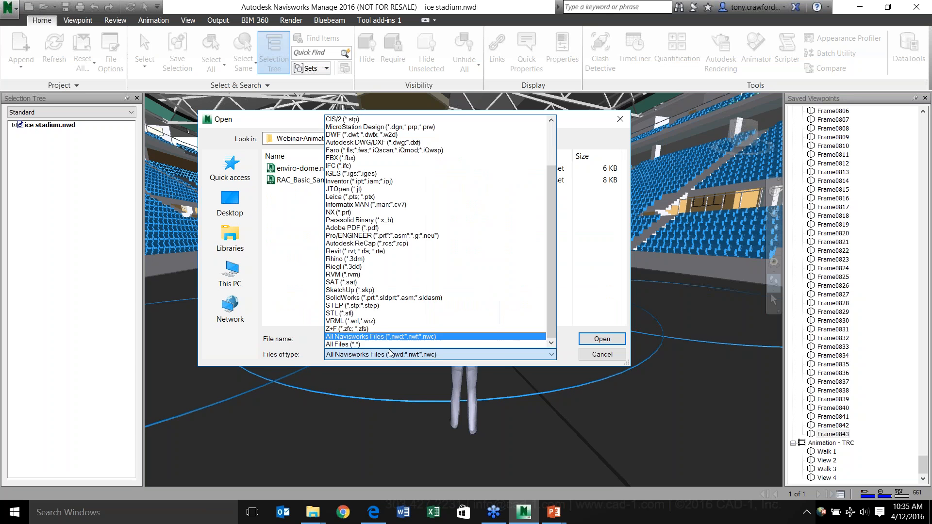
pyautogui.click(375, 309)
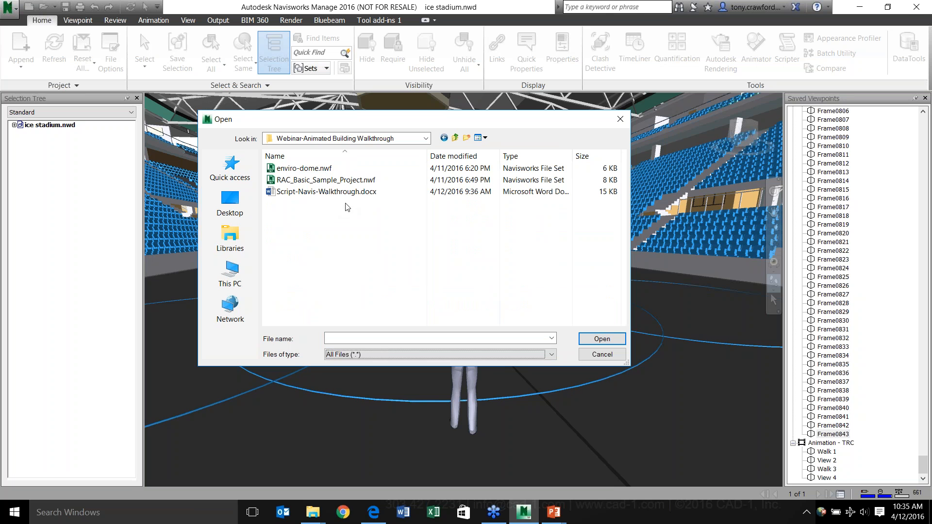
pyautogui.click(427, 139)
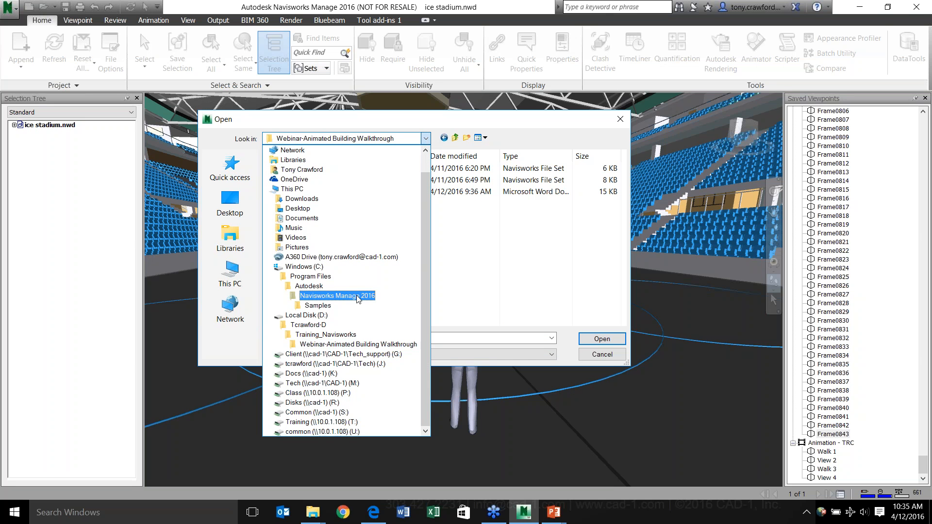
pyautogui.click(310, 285)
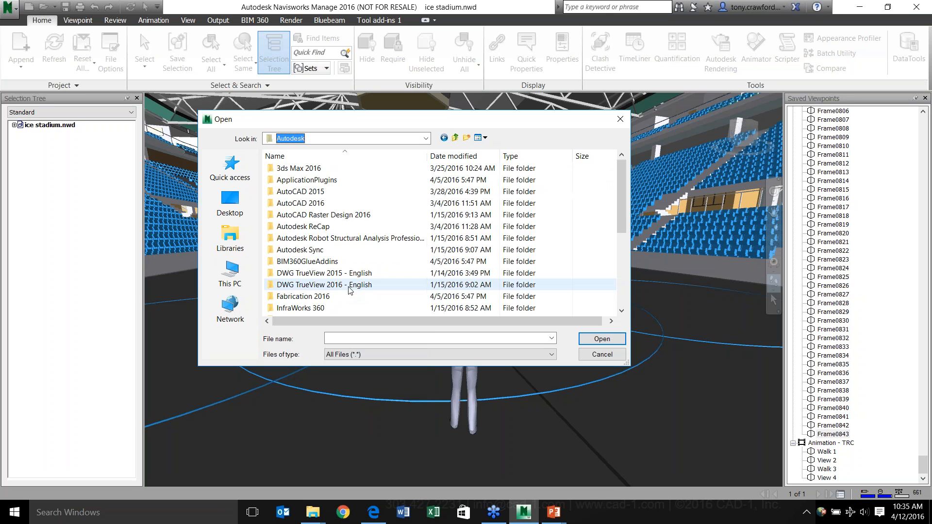
pyautogui.click(325, 227)
pyautogui.press('r')
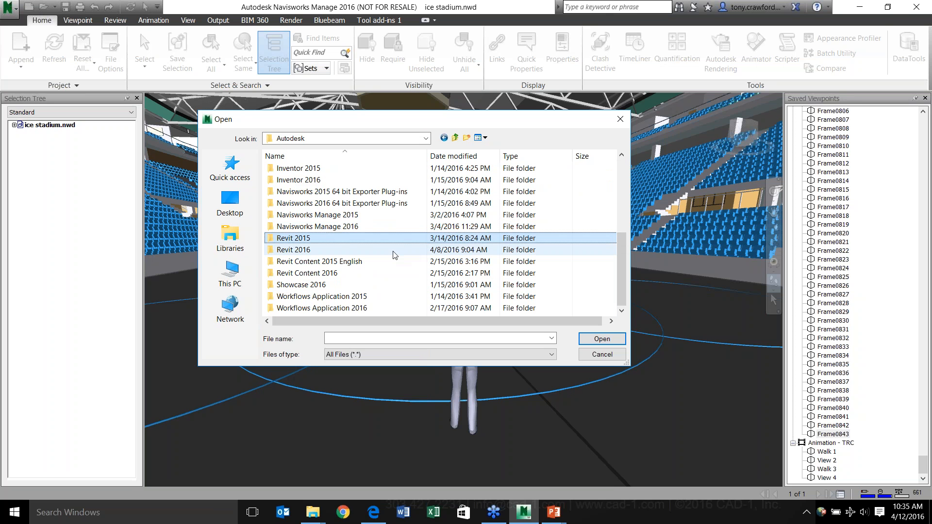
pyautogui.doubleClick(334, 249)
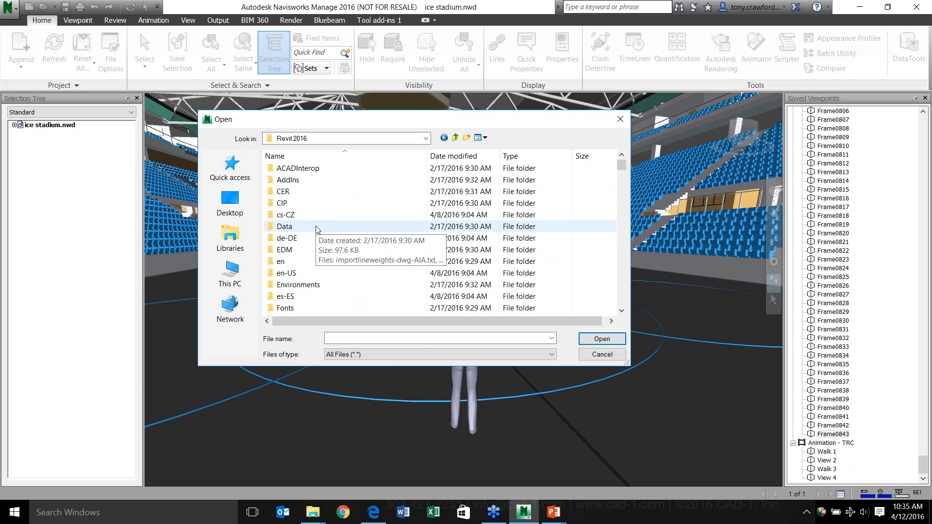
# Find the Samples folder inside the Revit 2016 folder and open it.
pyautogui.click(340, 245)
pyautogui.press('capslock')
pyautogui.press('d')
pyautogui.click(324, 228)
pyautogui.scroll(20, 324, 231)
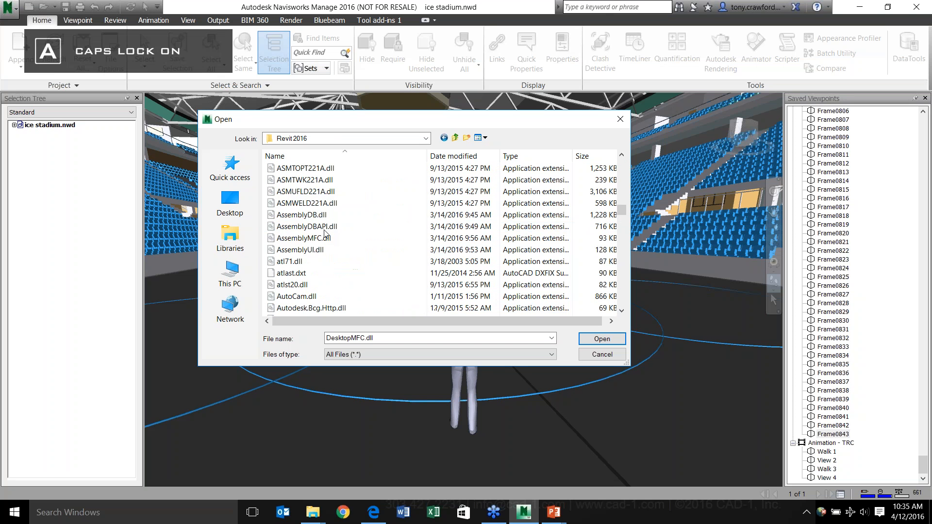
pyautogui.scroll(10, 324, 235)
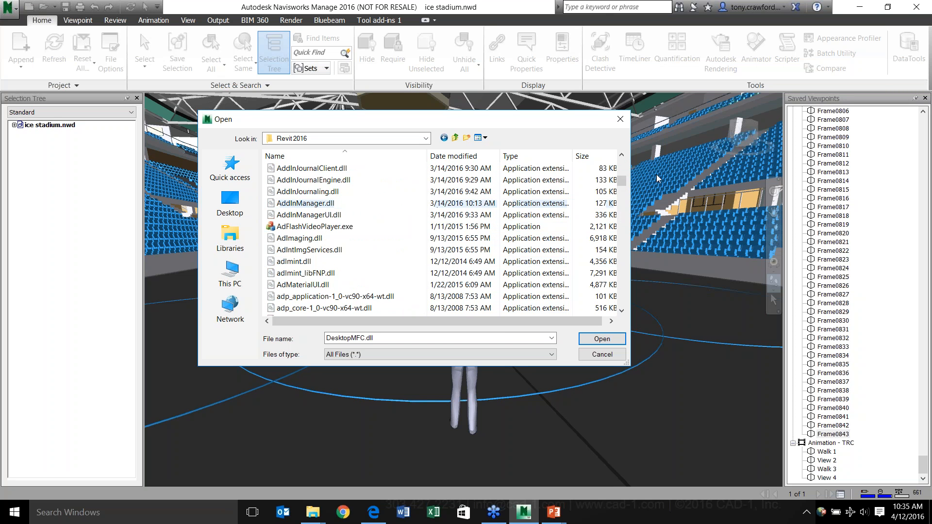
pyautogui.moveTo(621, 183); pyautogui.dragTo(621, 164)
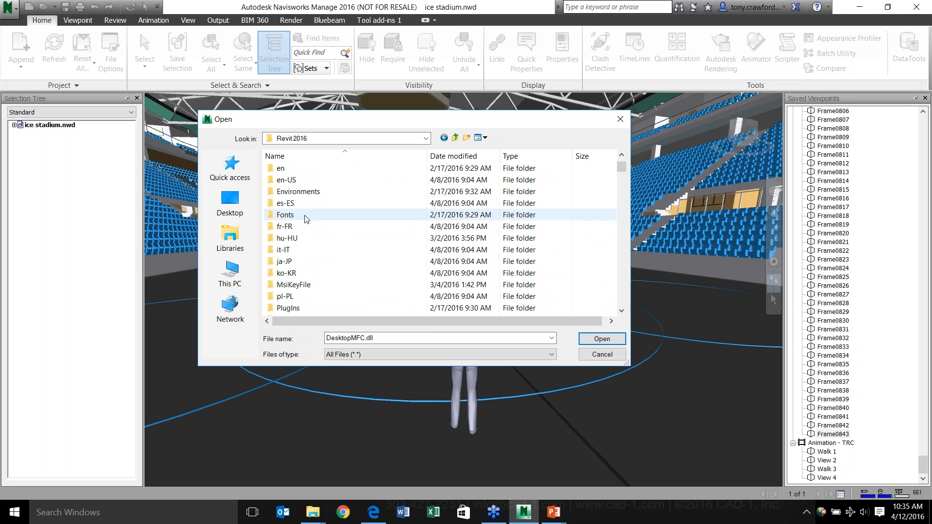
pyautogui.press('s')
pyautogui.doubleClick(299, 170)
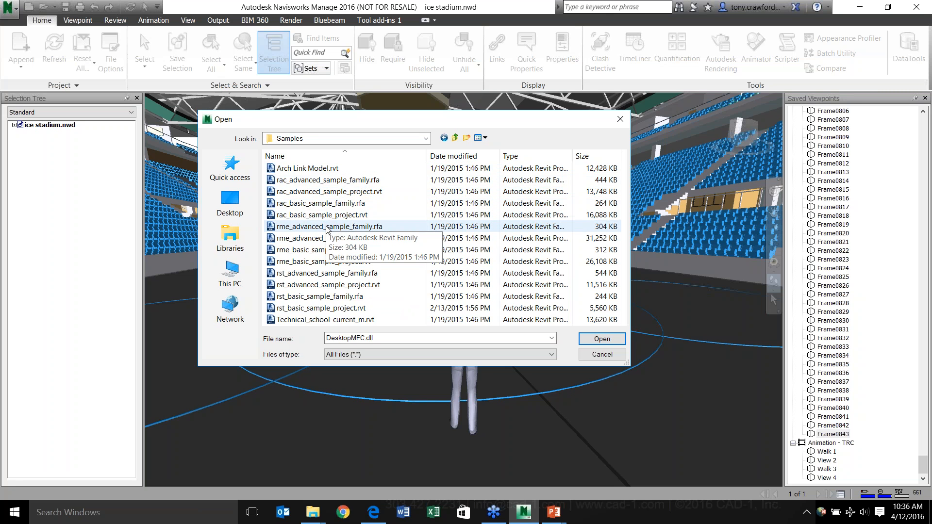
# Widen the file list's Type column and open rac_basic_sample_project.rvt.
pyautogui.click(331, 242)
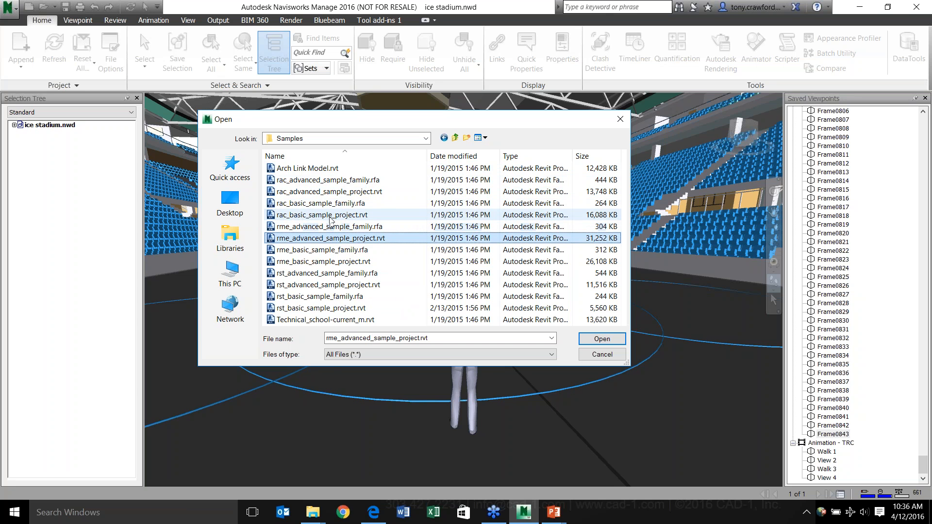
pyautogui.click(330, 217)
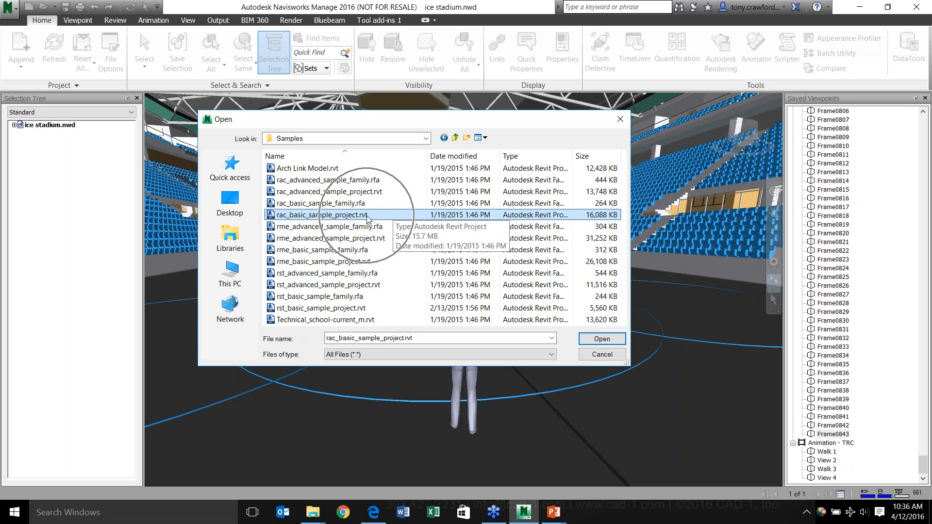
pyautogui.moveTo(573, 153); pyautogui.dragTo(603, 153)
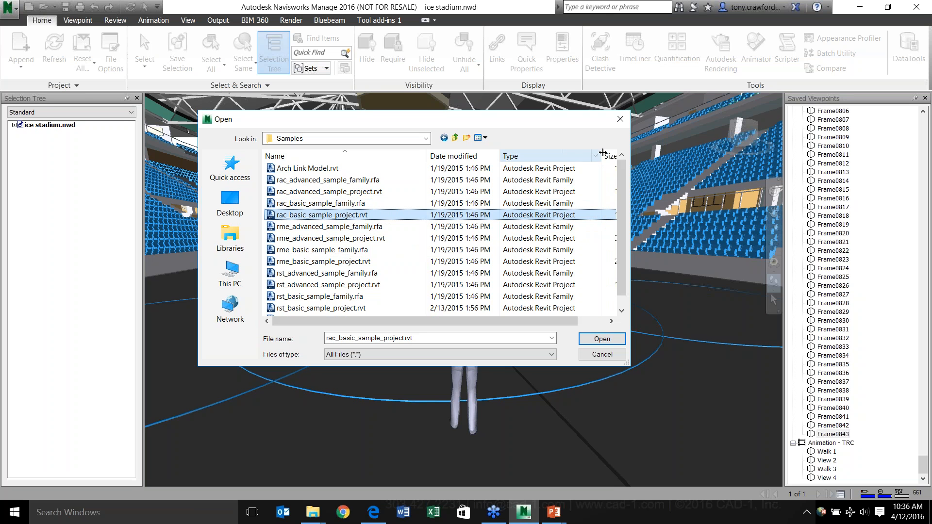
pyautogui.click(601, 339)
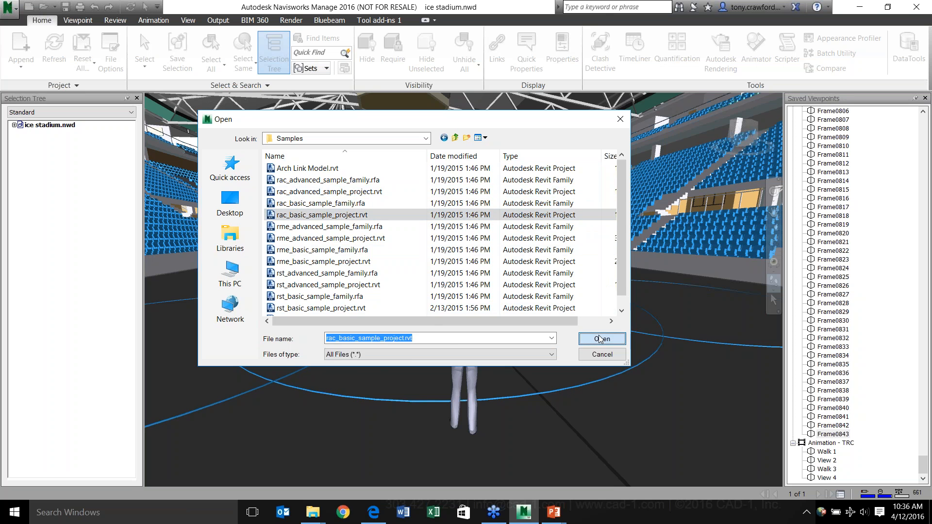
pyautogui.click(477, 301)
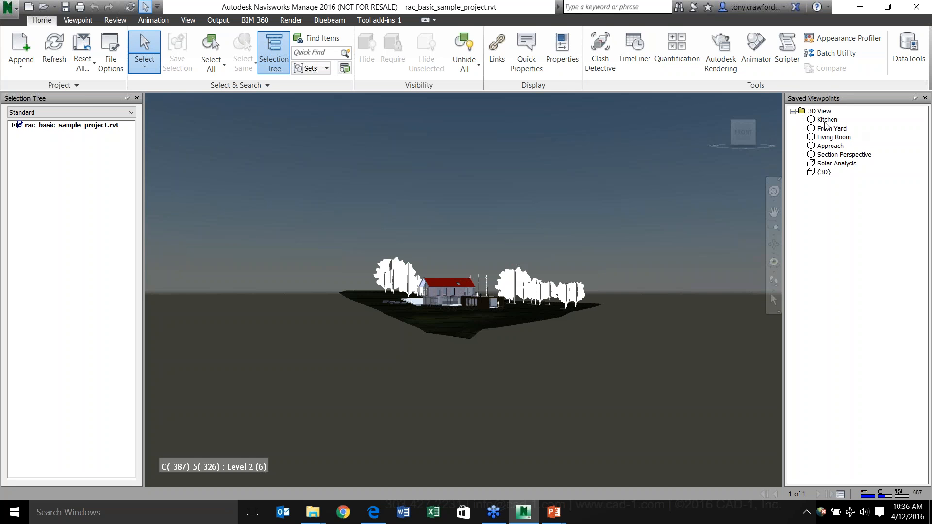
# Review the Living Room, From Yard and Kitchen viewpoints, return to Living Room and orbit its view slightly.
pyautogui.click(829, 137)
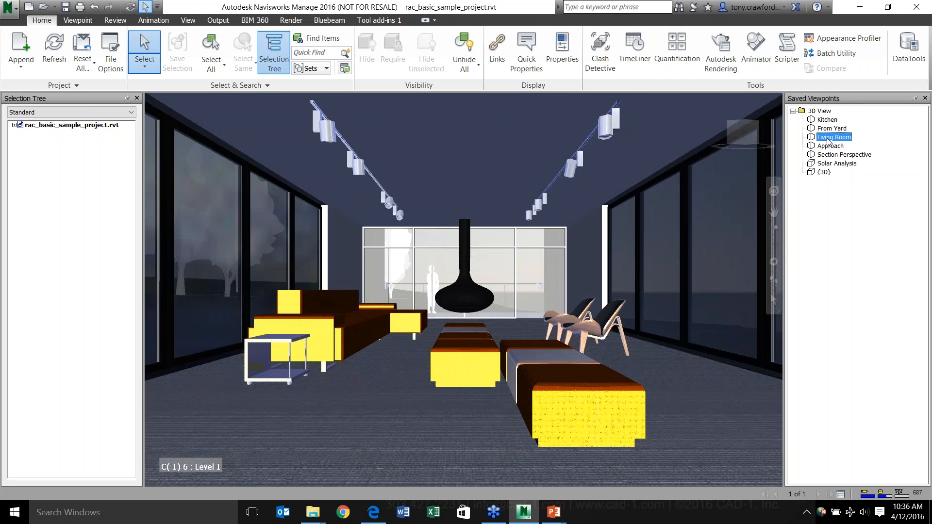
pyautogui.click(832, 129)
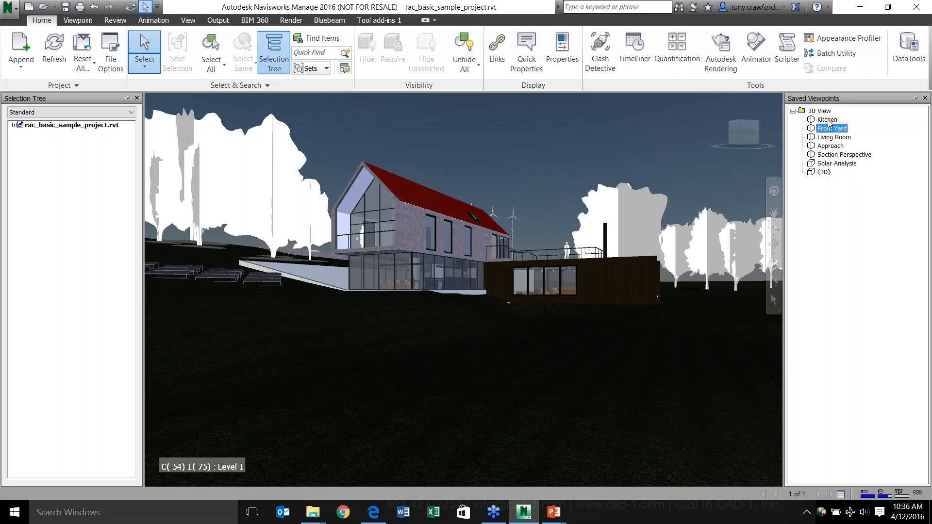
pyautogui.click(828, 120)
pyautogui.click(832, 137)
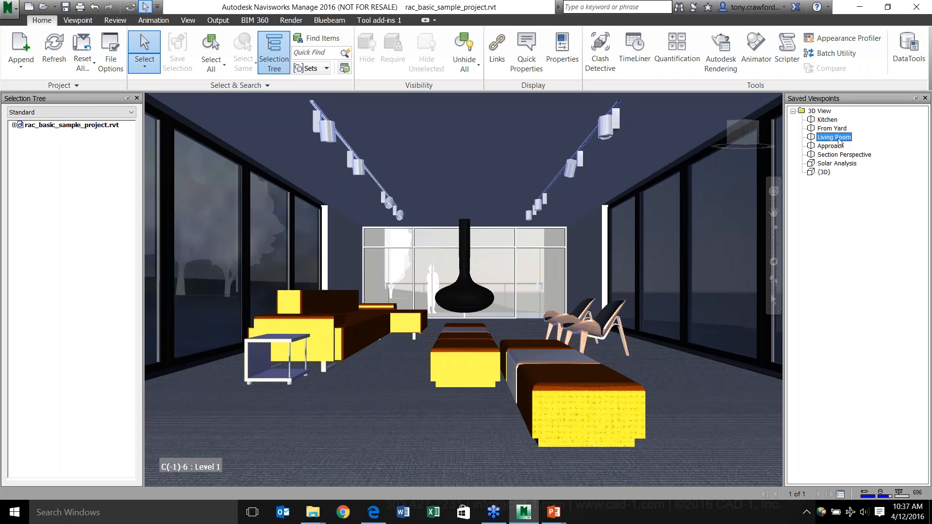
pyautogui.click(487, 266)
pyautogui.moveTo(487, 266)
pyautogui.keyDown('shift'); pyautogui.mouseDown(button='middle')
pyautogui.moveTo(478, 259)
pyautogui.moveTo(478, 273)
pyautogui.moveTo(492, 271)
pyautogui.mouseUp(button='middle'); pyautogui.keyUp('shift')
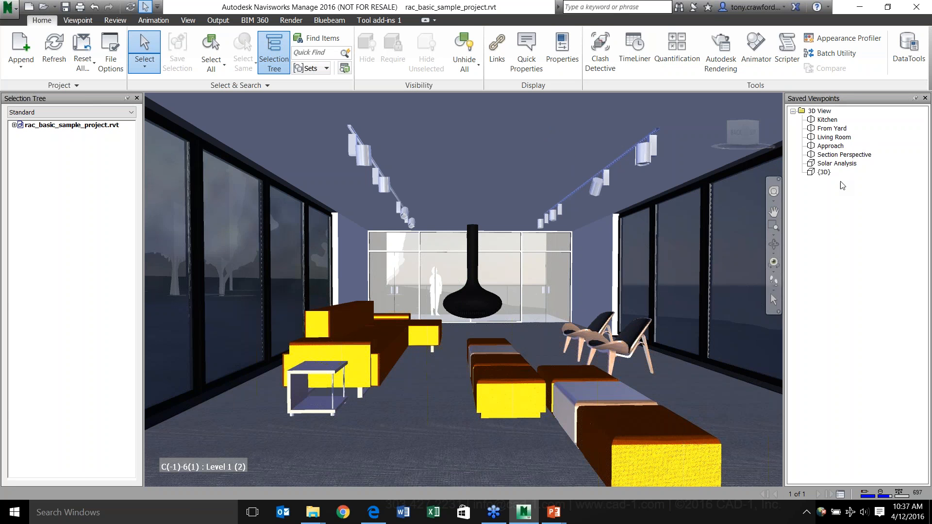
# Restore the Living Room saved viewpoint and set the render mode to Full Render.
pyautogui.click(836, 137)
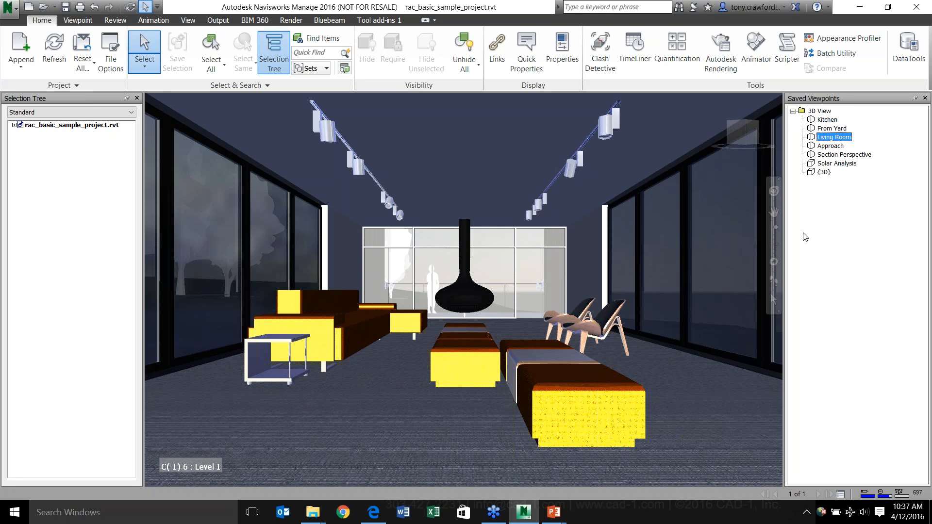
pyautogui.click(77, 21)
pyautogui.click(570, 61)
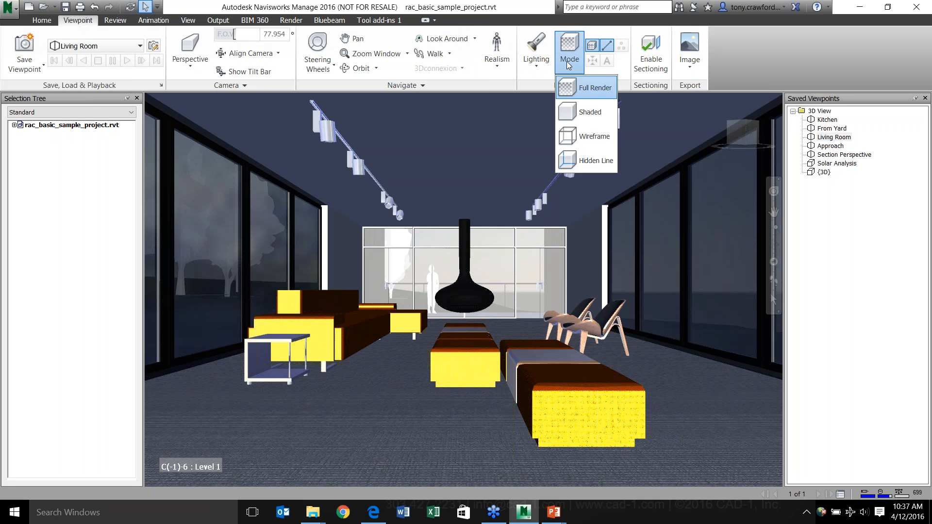
pyautogui.click(579, 89)
# Preview the living room with Scene Lights and switch the lighting to Full Lights.
pyautogui.click(536, 70)
pyautogui.click(546, 113)
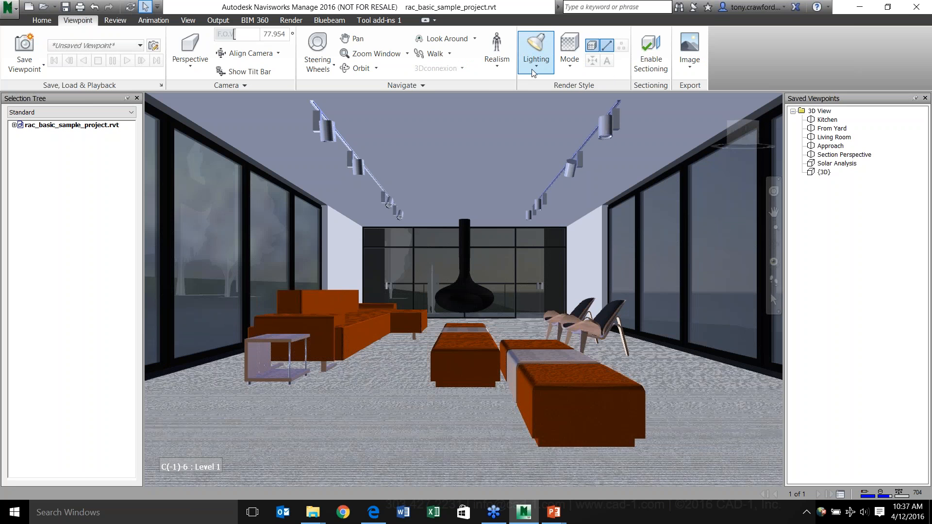
pyautogui.click(533, 72)
pyautogui.click(539, 89)
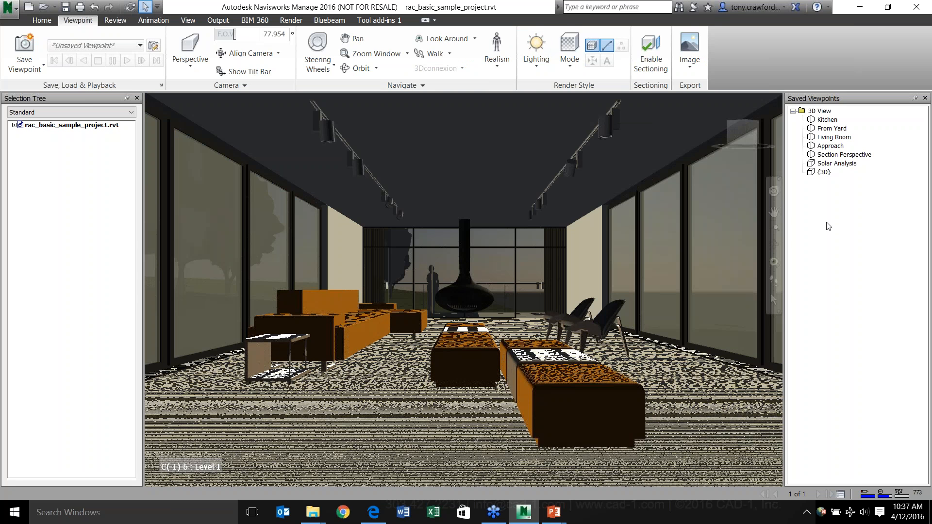
# Save the current living room view as a new viewpoint named LR - Scene.
pyautogui.rightClick(827, 219)
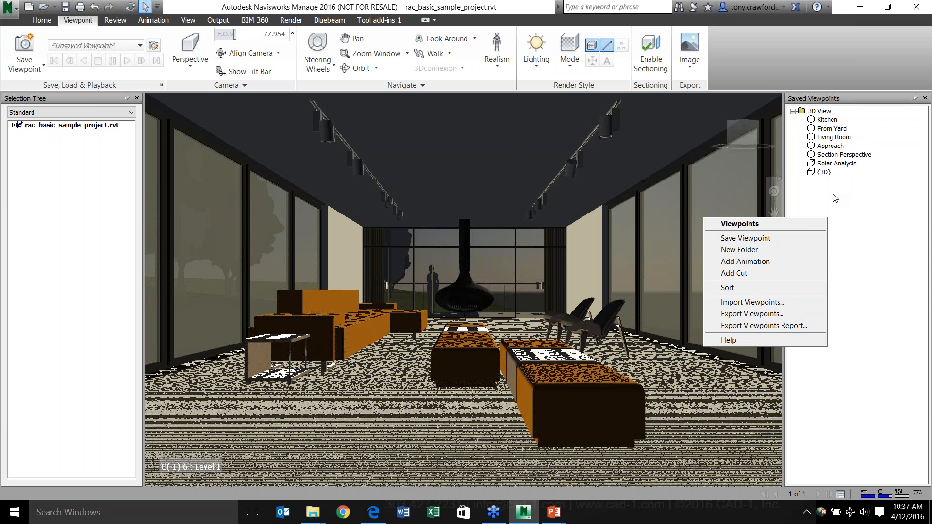
pyautogui.click(770, 238)
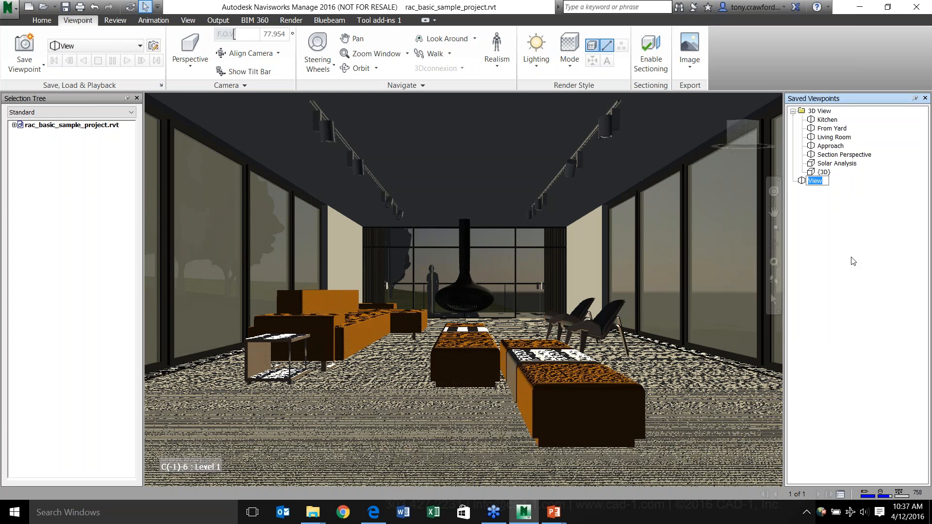
pyautogui.write('Ir -')
pyautogui.press('capslock')
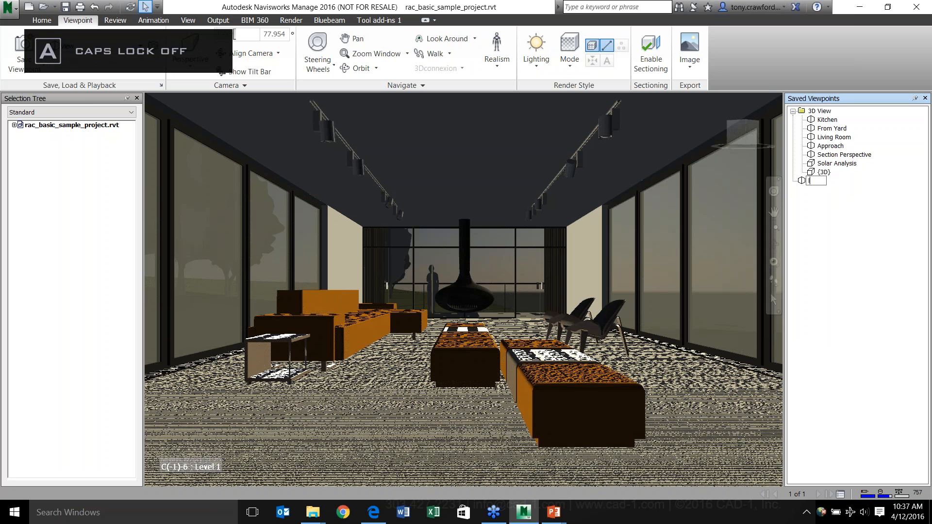
pyautogui.write('LR')
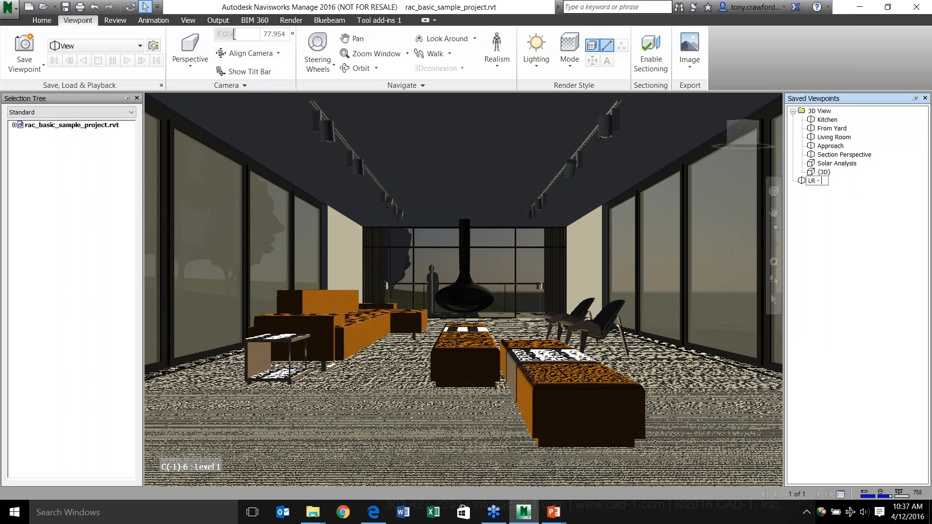
pyautogui.write(' - Sc')
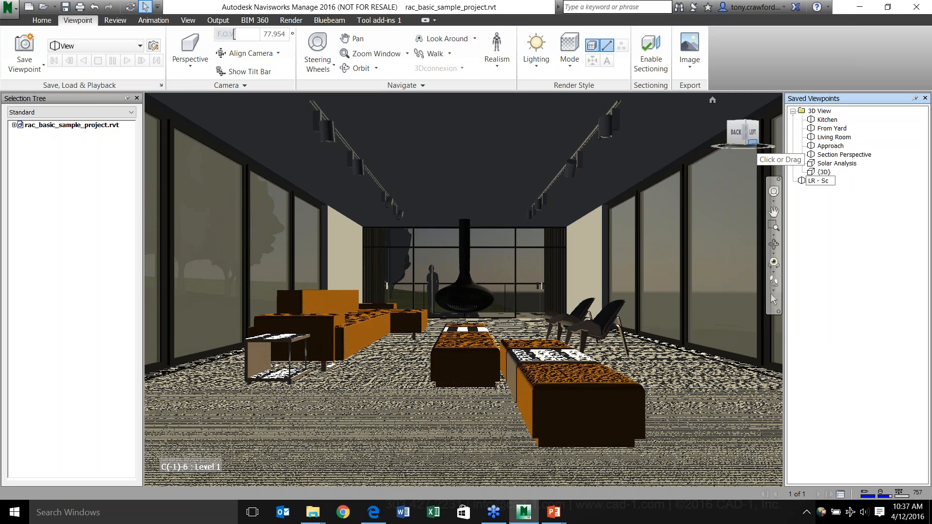
pyautogui.write('ene')
pyautogui.press('Return')
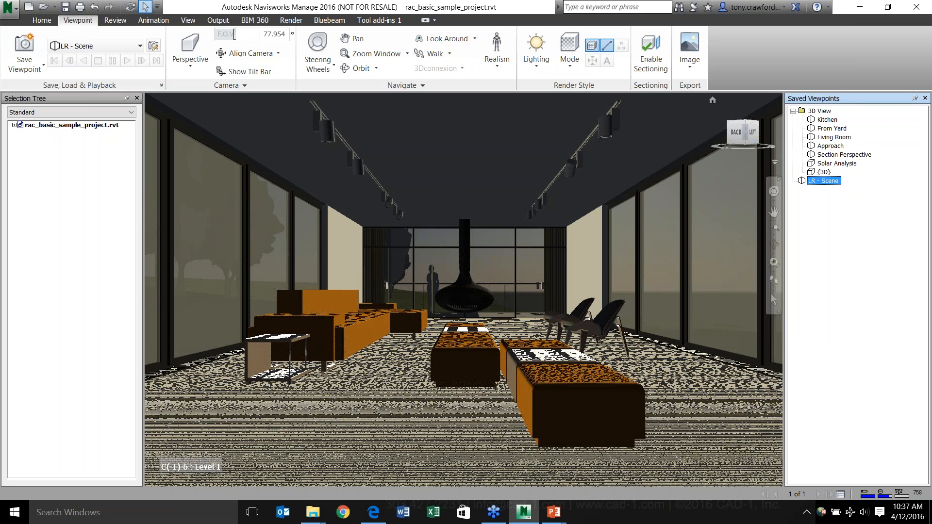
# Check the active lighting mode and rename the LR - Scene viewpoint to LR - Full.
pyautogui.click(539, 68)
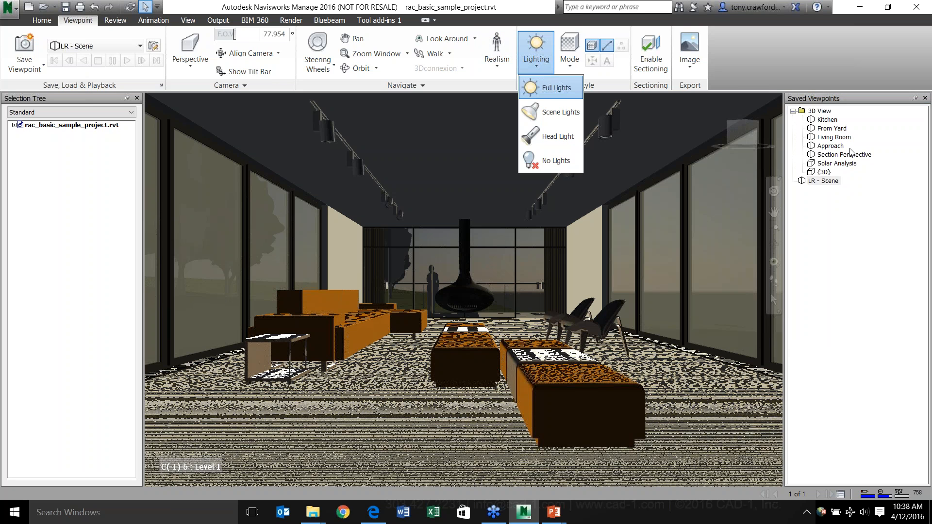
pyautogui.click(841, 185)
pyautogui.rightClick(836, 185)
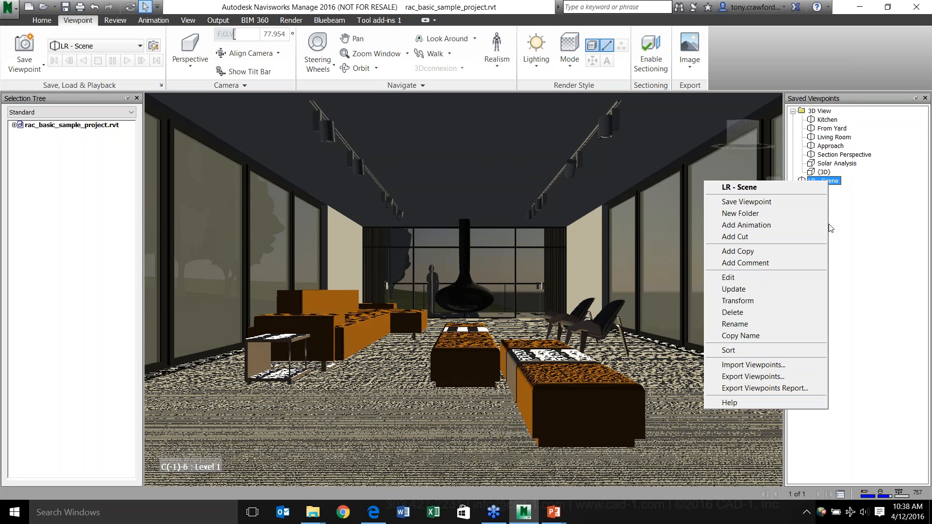
pyautogui.click(755, 324)
pyautogui.doubleClick(826, 182)
pyautogui.write('Full')
pyautogui.press('Return')
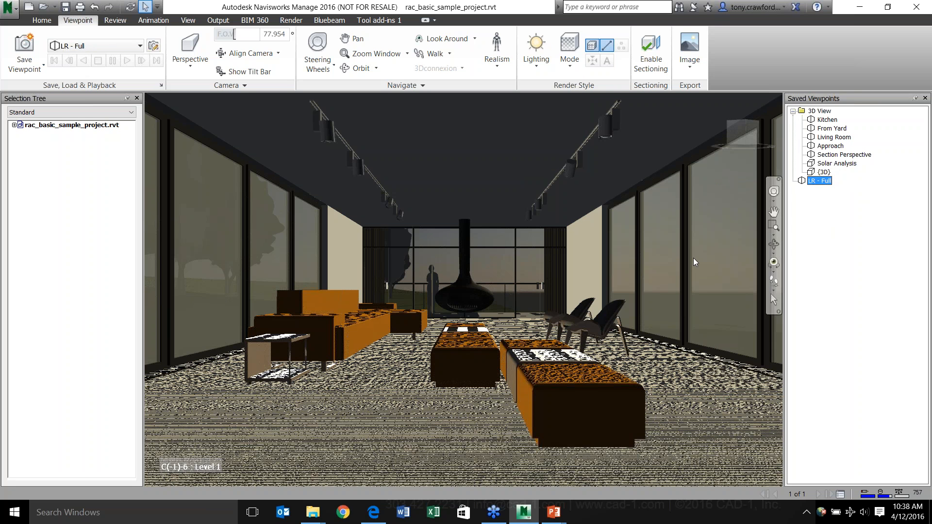
# Switch the lighting to Scene Lights and save the view as a viewpoint named LR - Scene.
pyautogui.click(536, 54)
pyautogui.click(536, 113)
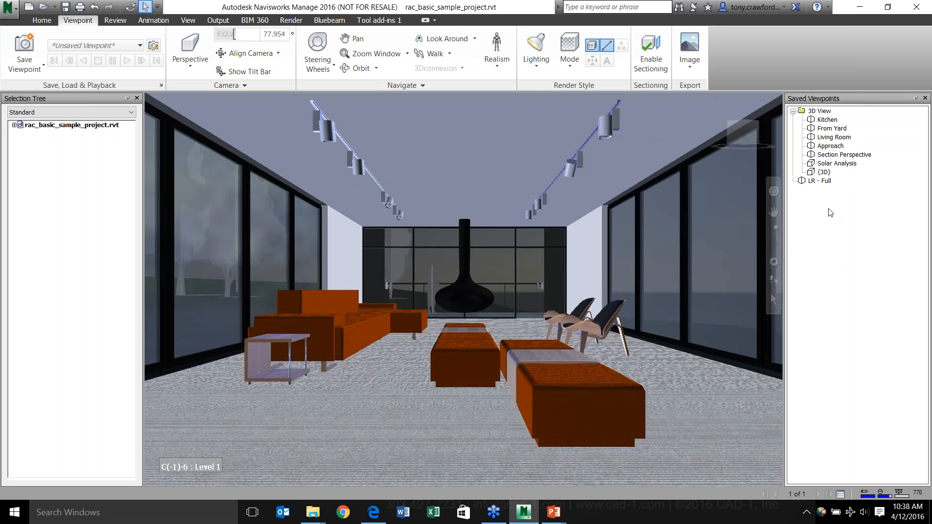
pyautogui.rightClick(822, 201)
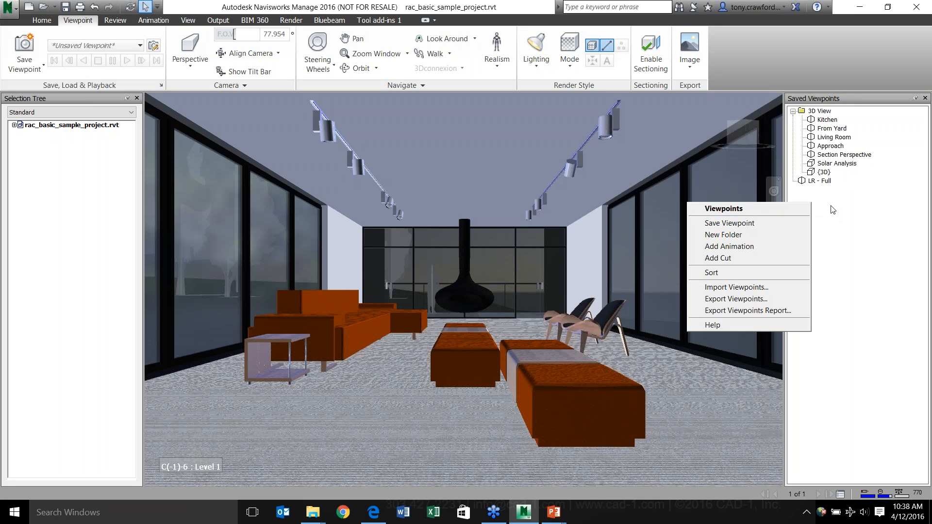
pyautogui.click(758, 222)
pyautogui.write('LR - Fu')
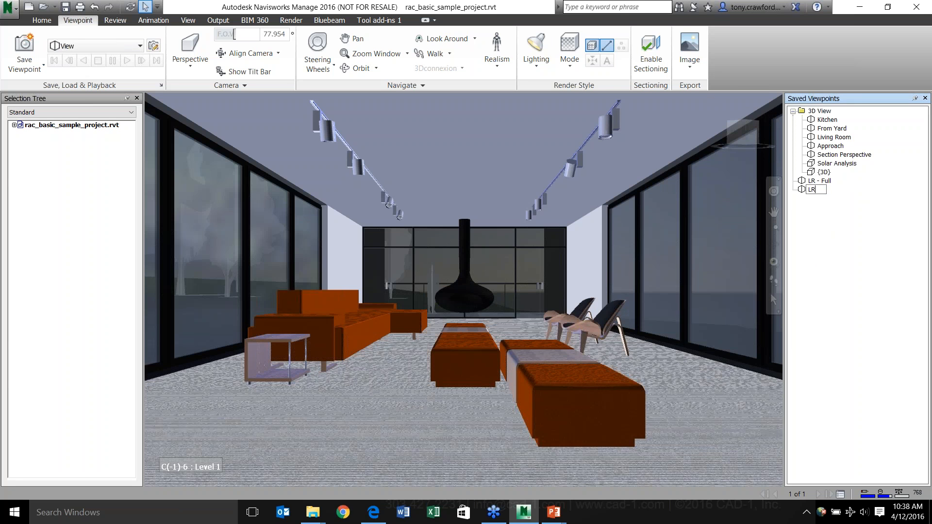
pyautogui.press('BackSpace')
pyautogui.press('BackSpace')
pyautogui.write('Scene')
pyautogui.press('Return')
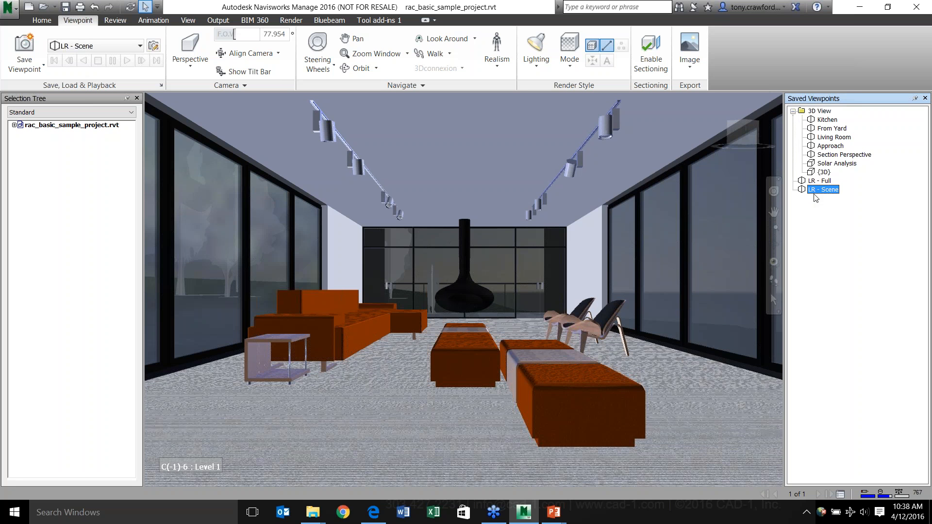
# Compare the lighting of the Living Room, LR - Full and LR - Scene viewpoints.
pyautogui.click(819, 181)
pyautogui.click(830, 138)
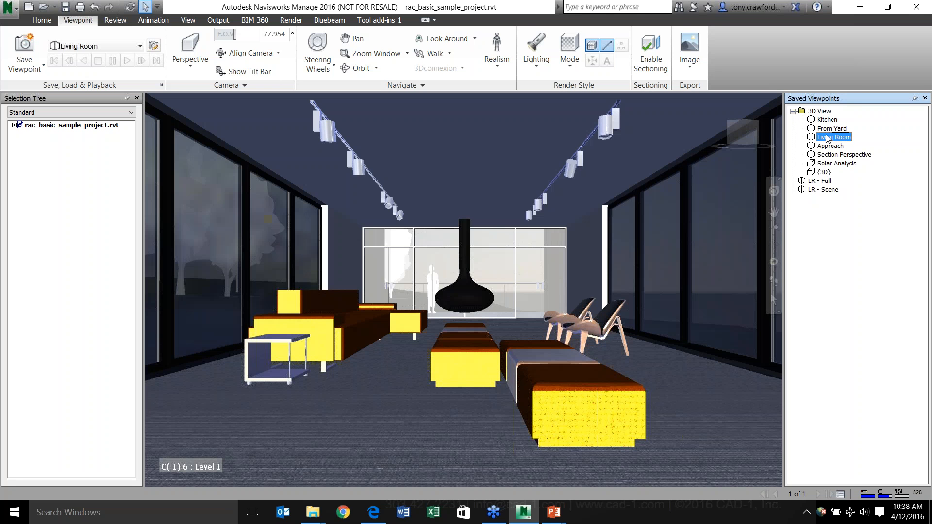
pyautogui.click(824, 136)
pyautogui.press('Escape')
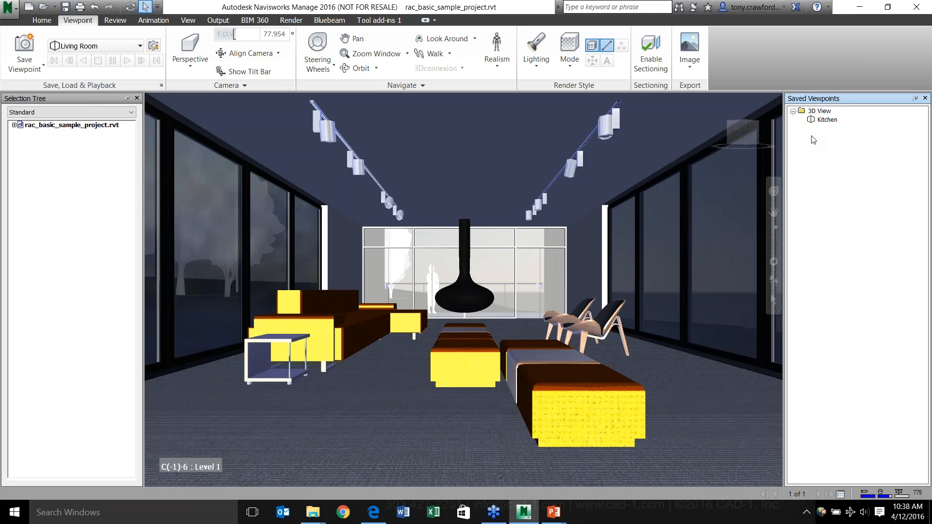
pyautogui.click(819, 182)
pyautogui.click(815, 190)
pyautogui.click(815, 182)
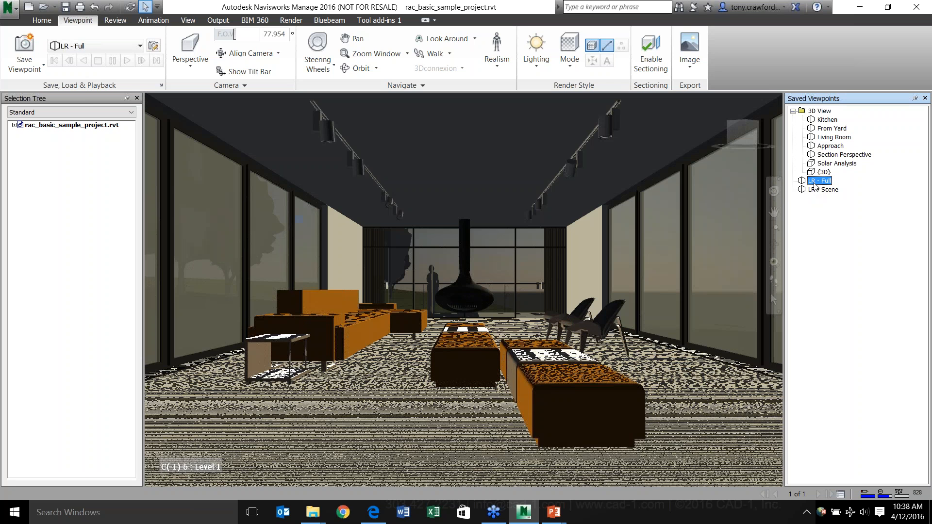
# Check the render mode options and compare the living room viewpoints again, finishing on LR - Scene.
pyautogui.click(570, 67)
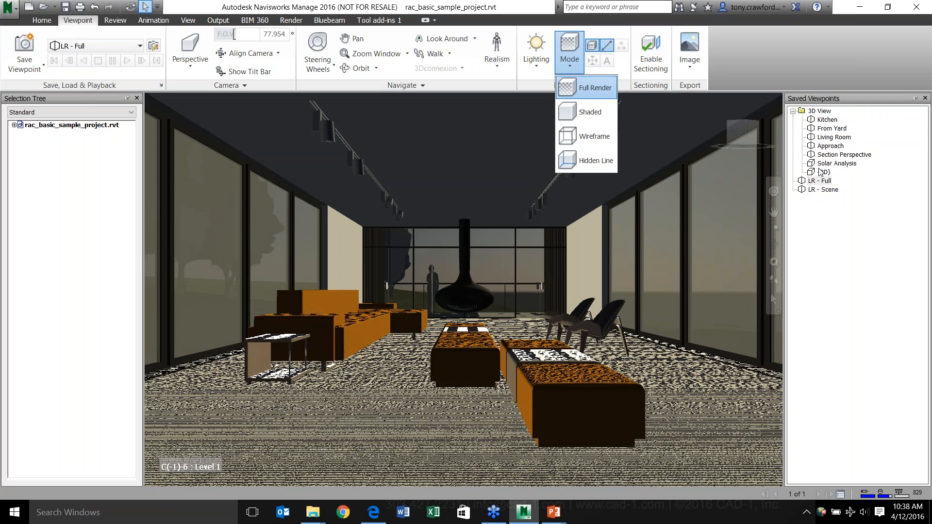
pyautogui.click(827, 191)
pyautogui.click(826, 191)
pyautogui.click(824, 181)
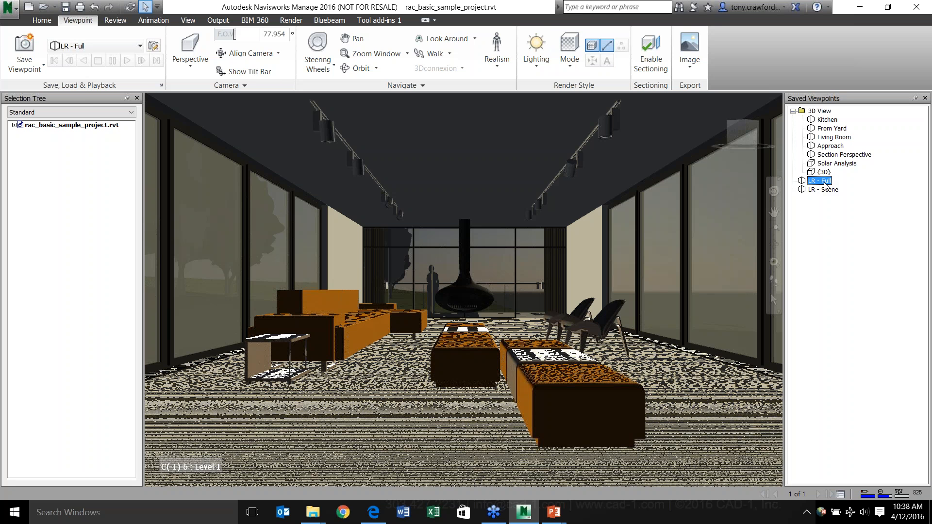
pyautogui.click(816, 138)
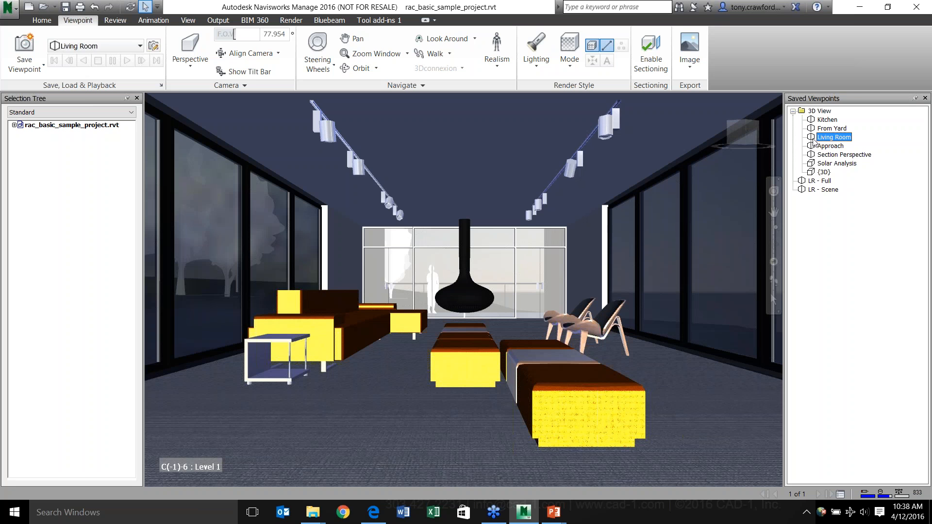
pyautogui.click(805, 190)
pyautogui.click(807, 181)
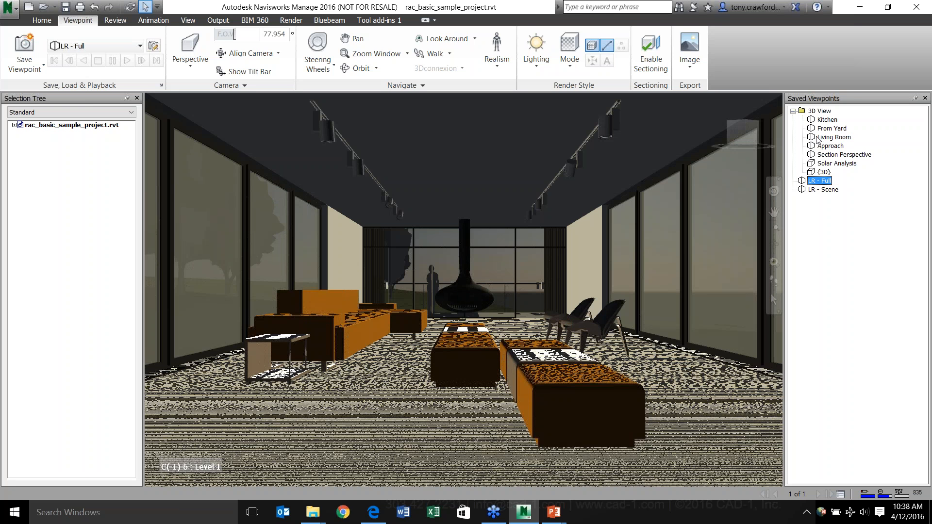
pyautogui.click(809, 190)
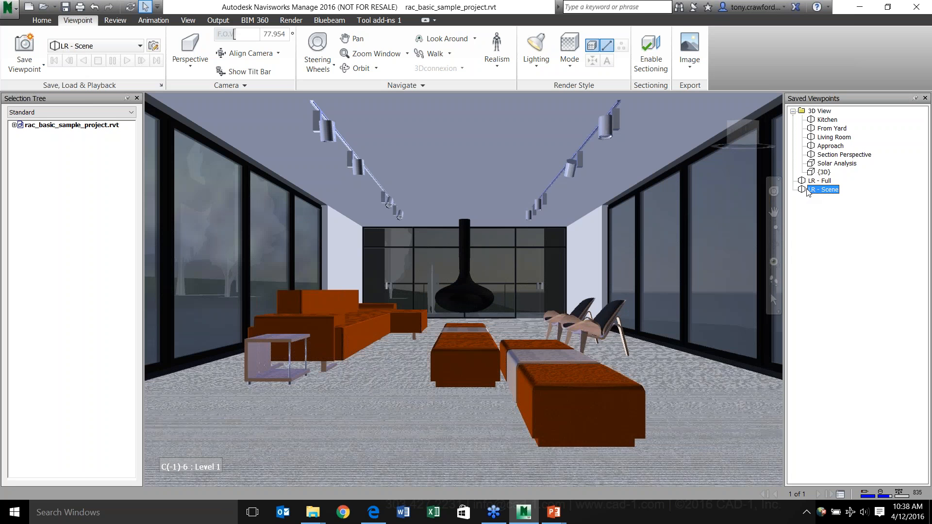
pyautogui.press('ctrl')
# Set the ray trace quality to Medium Quality and run the interactive ray trace on the LR - Scene view.
pyautogui.click(292, 20)
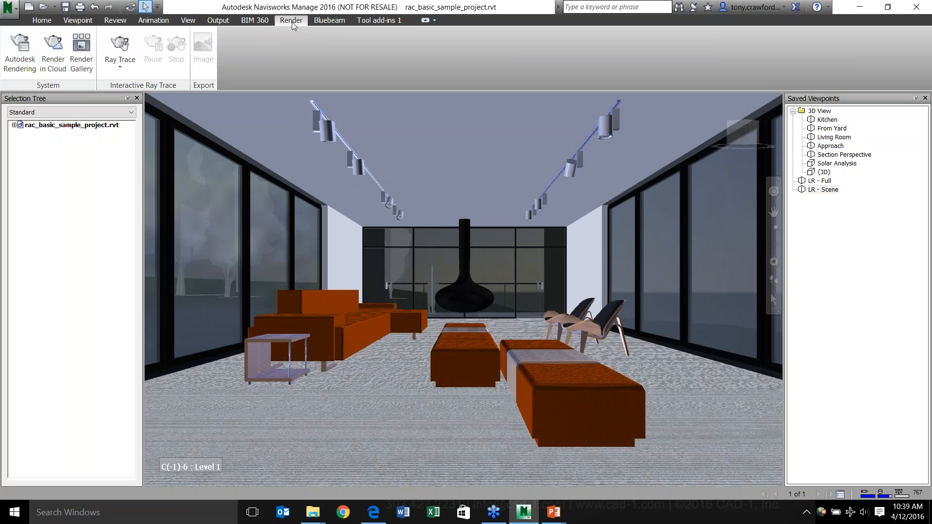
pyautogui.click(122, 64)
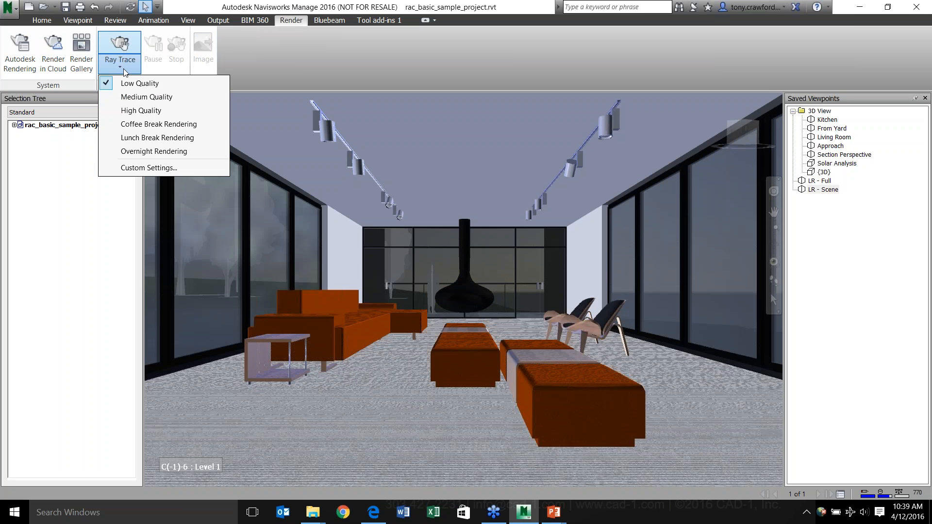
pyautogui.click(121, 97)
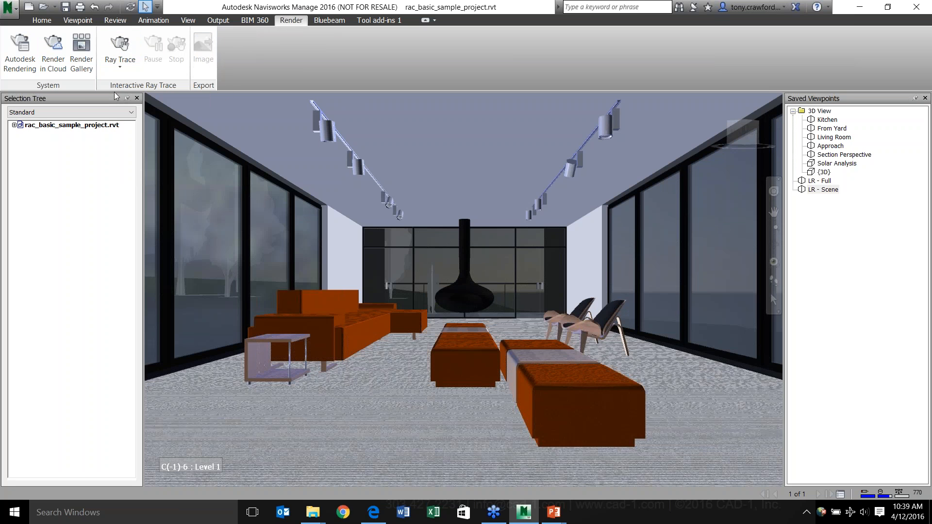
pyautogui.click(119, 62)
pyautogui.click(118, 62)
pyautogui.click(118, 62)
pyautogui.click(118, 62)
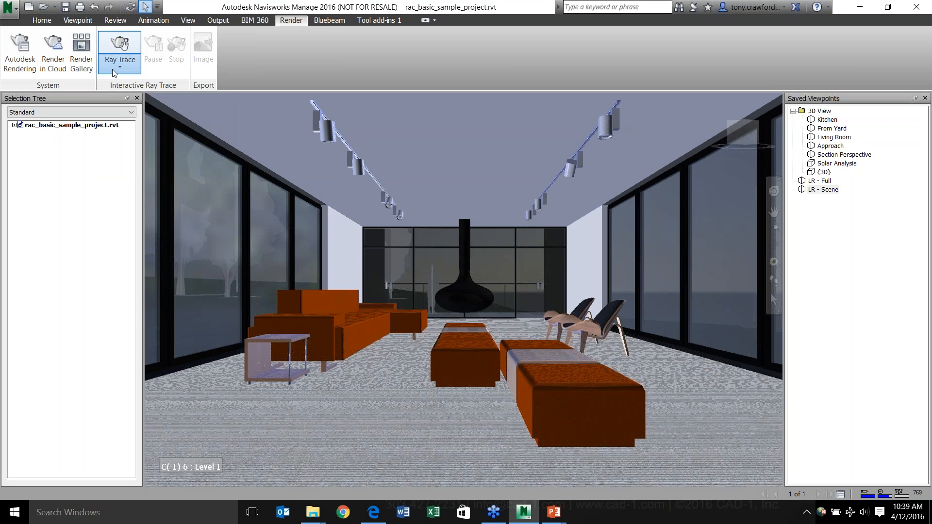
pyautogui.click(113, 70)
pyautogui.click(112, 71)
pyautogui.click(117, 47)
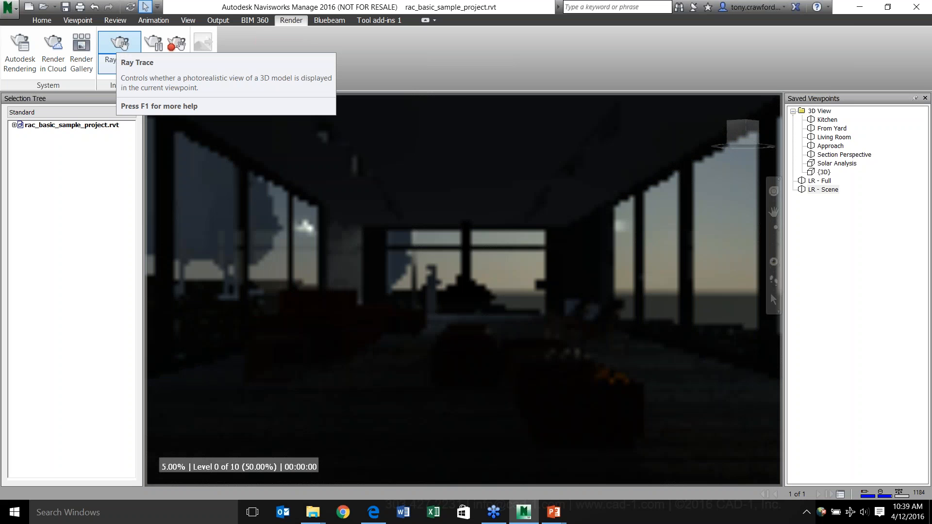
pyautogui.press('ctrl')
pyautogui.press('ctrl')
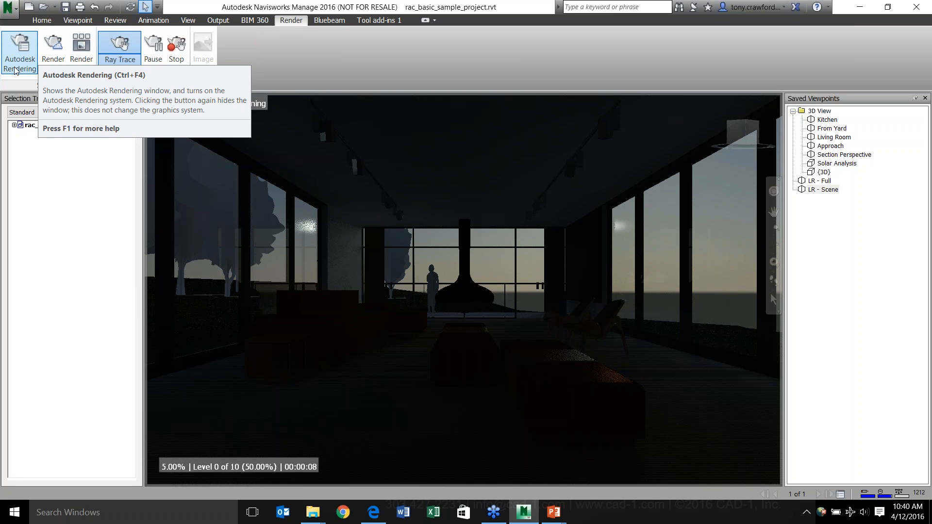
# Review the ray trace quality options and progress, and stop the interactive ray trace.
pyautogui.click(120, 67)
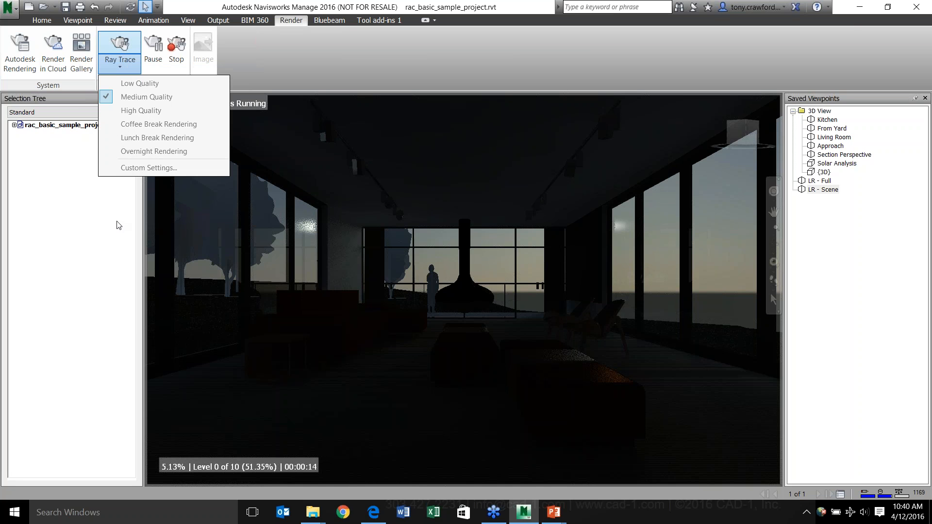
pyautogui.click(89, 264)
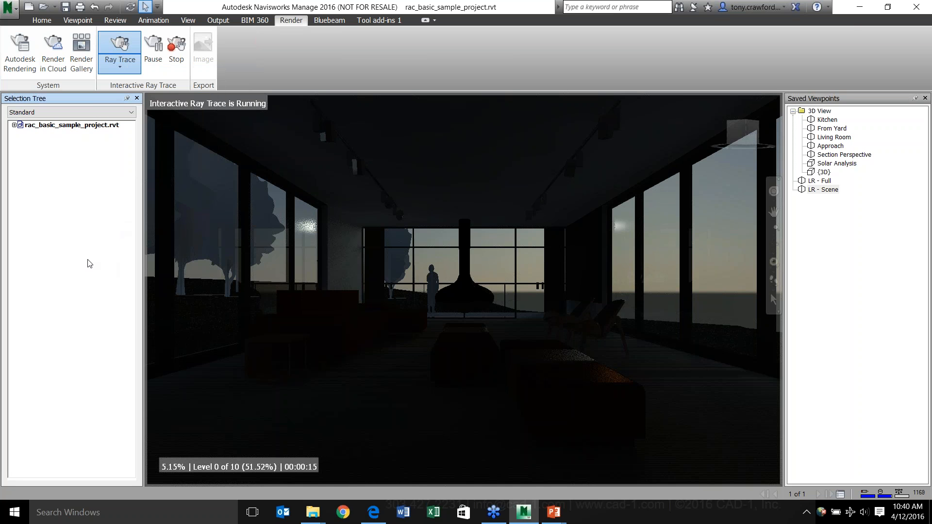
pyautogui.click(173, 466)
pyautogui.click(173, 467)
pyautogui.click(177, 45)
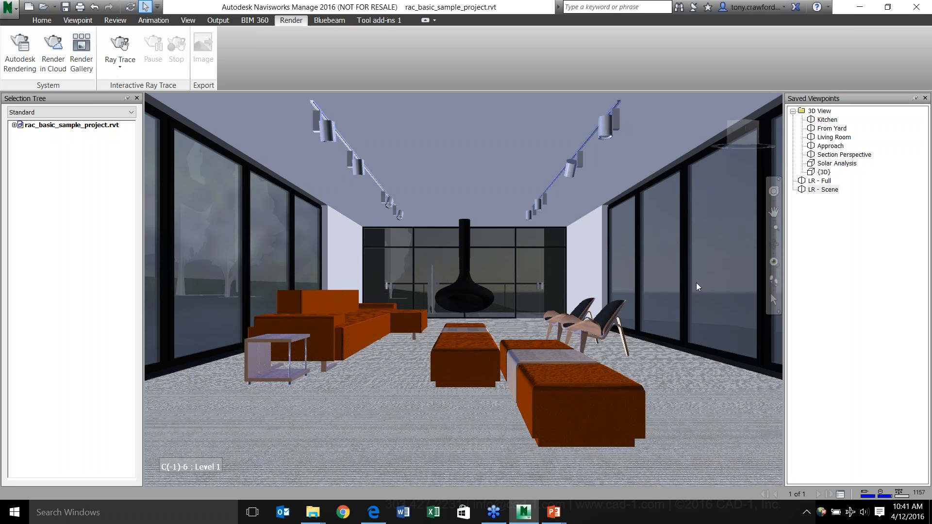
pyautogui.click(48, 22)
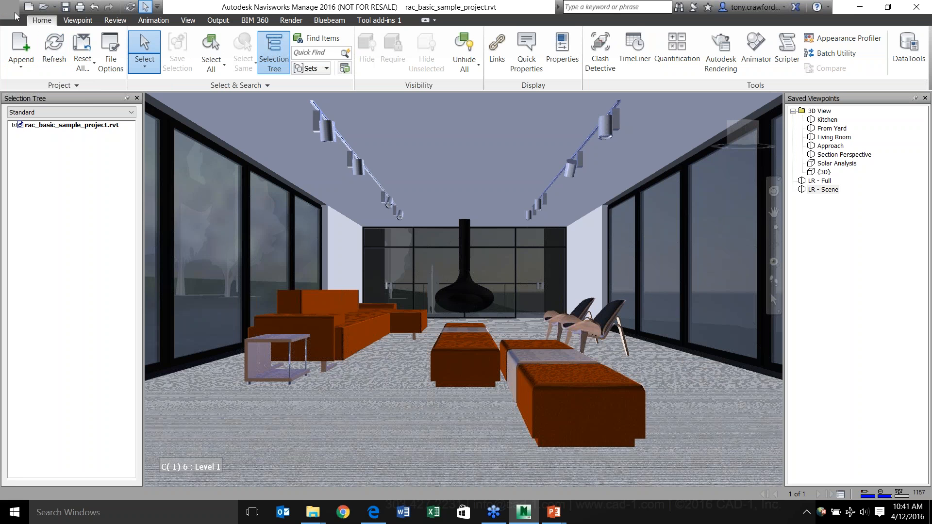
# Browse to the Webinar-Animated Building Walkthrough folder under Training_Navisworks on drive D and choose RAC_Basic_Sample_Project.nwf to open.
pyautogui.click(15, 13)
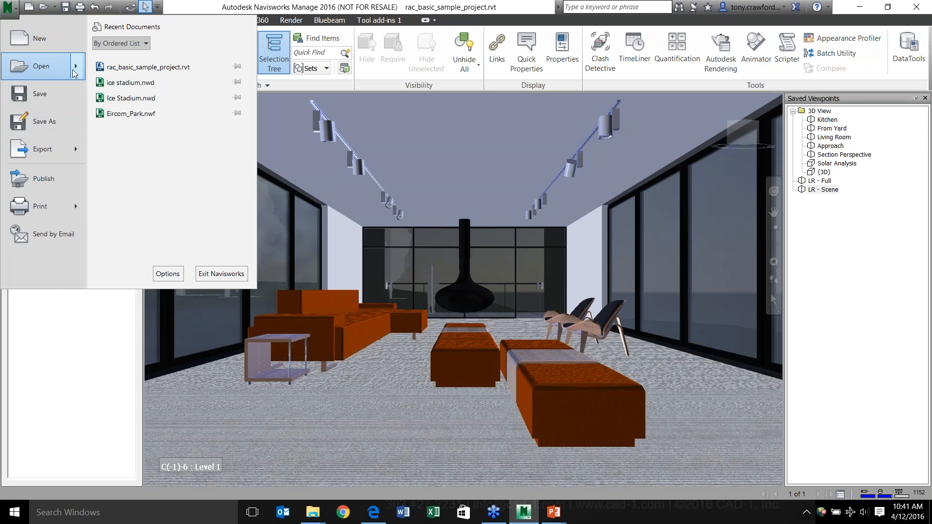
pyautogui.moveTo(78, 68)
pyautogui.click(148, 74)
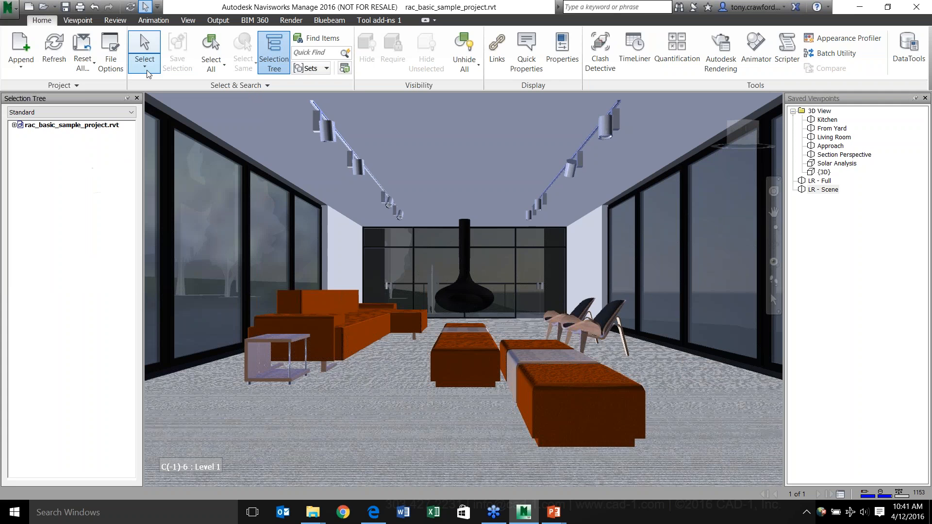
pyautogui.click(413, 141)
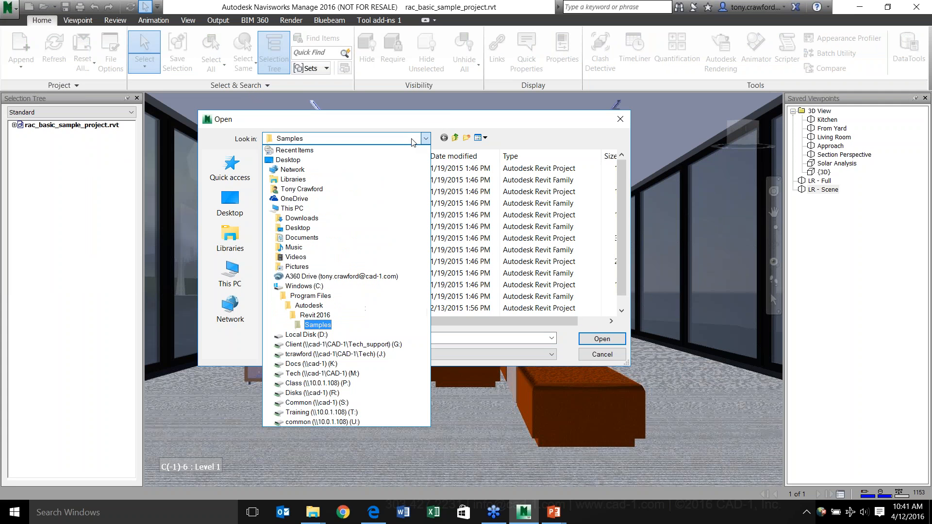
pyautogui.click(349, 335)
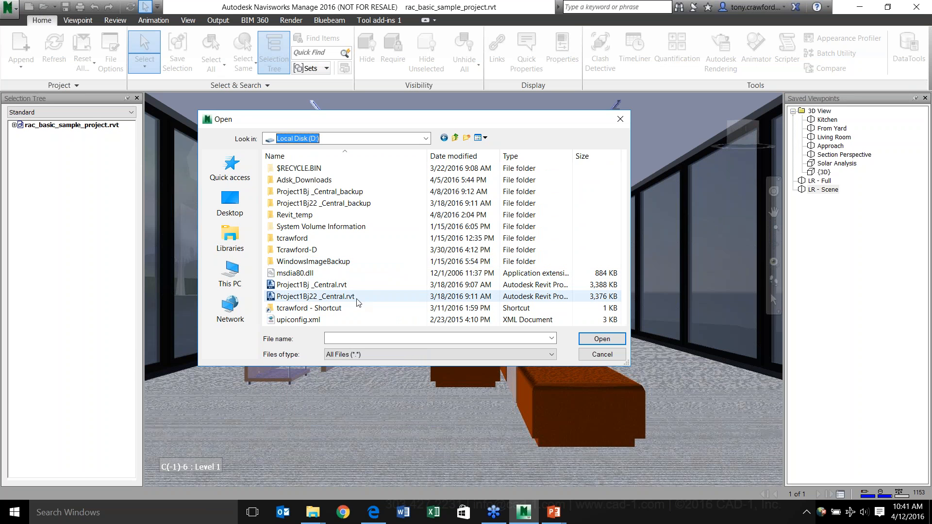
pyautogui.click(306, 251)
pyautogui.doubleClick(307, 251)
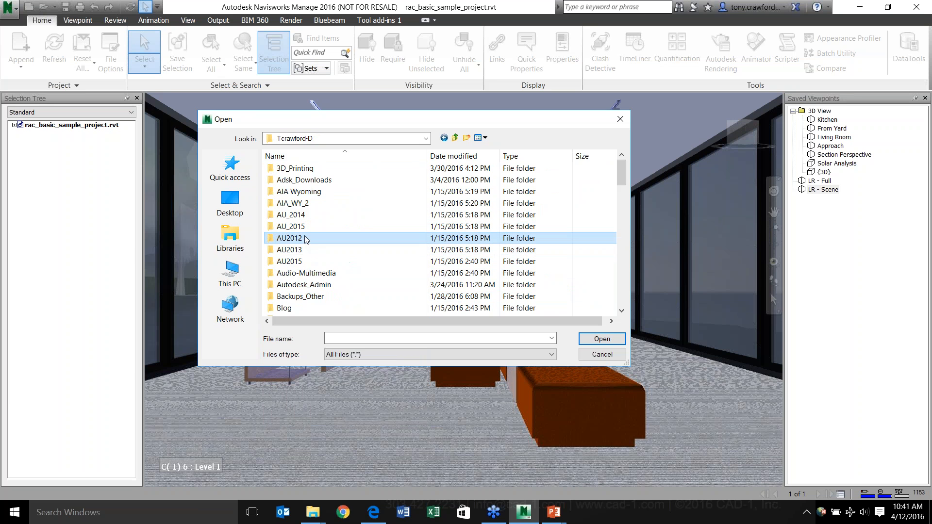
pyautogui.scroll(-10, 305, 235)
pyautogui.click(332, 227)
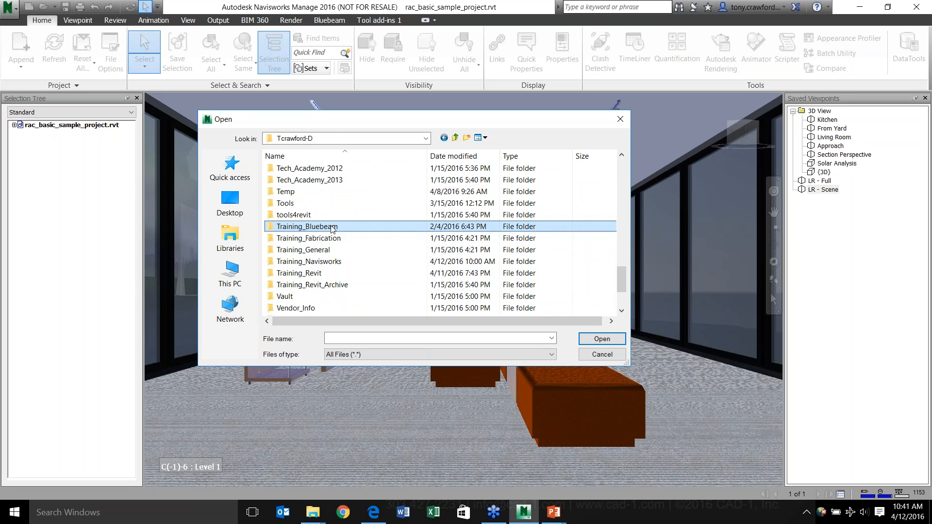
pyautogui.doubleClick(311, 261)
pyautogui.doubleClick(325, 270)
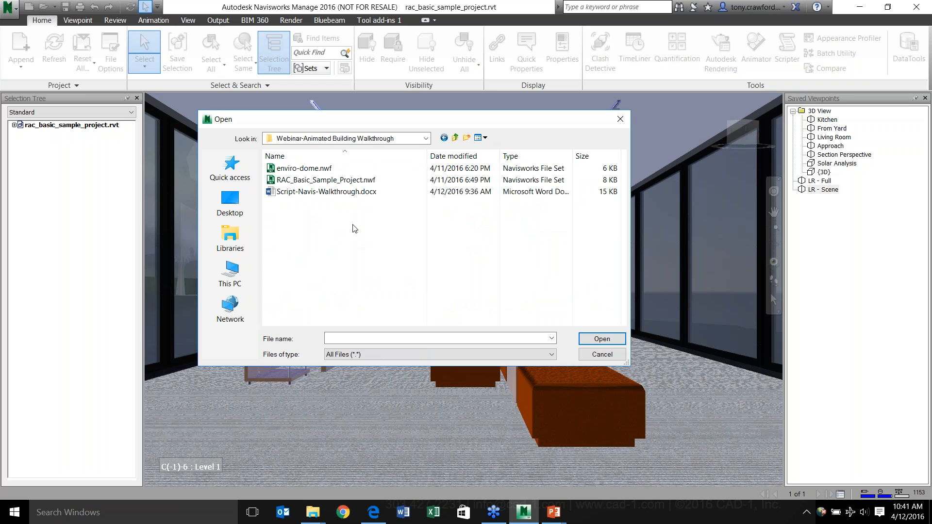
pyautogui.doubleClick(332, 180)
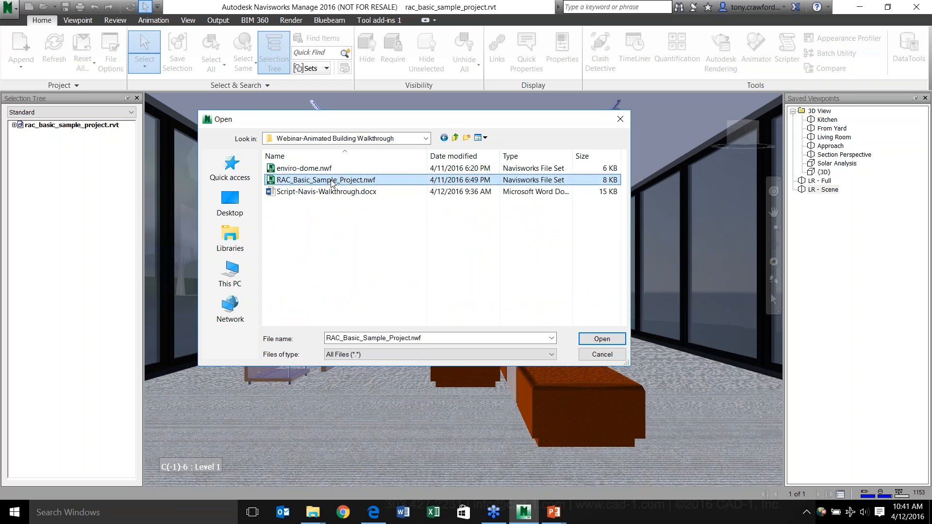
# Try to save the current project's changes as rac_basic_sample_project.nwf in the Samples folder.
pyautogui.click(434, 304)
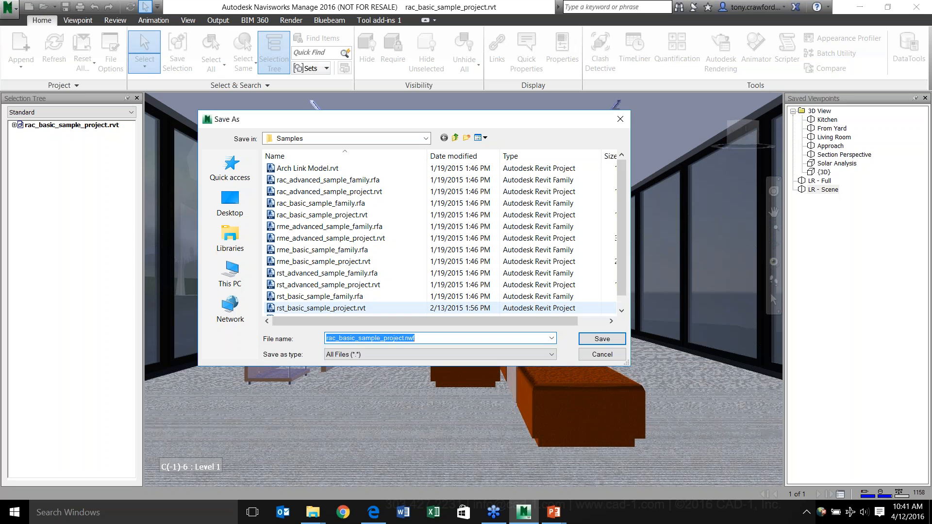
pyautogui.press('Return')
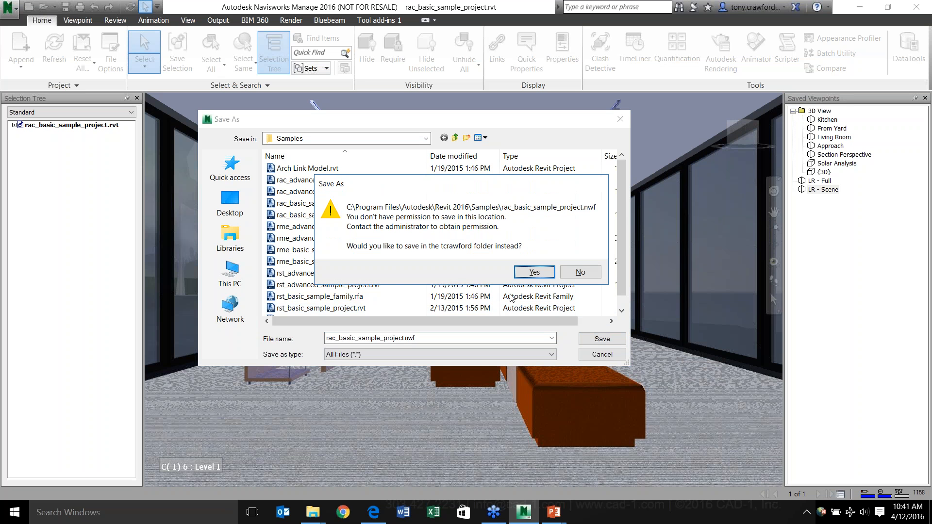
pyautogui.click(589, 276)
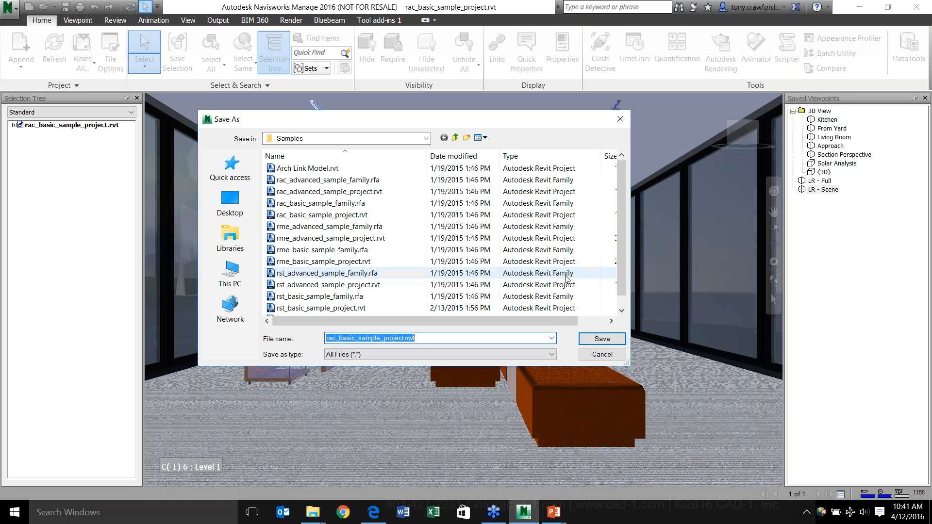
pyautogui.click(602, 354)
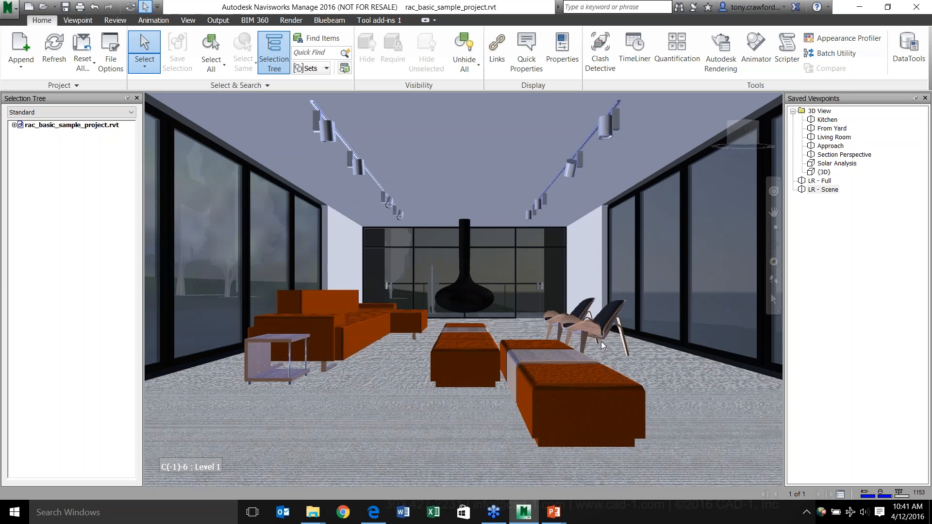
# Open RAC_Basic_Sample_Project.nwf from the Webinar-Animated Building Walkthrough folder, discarding the changes to the current project.
pyautogui.click(19, 8)
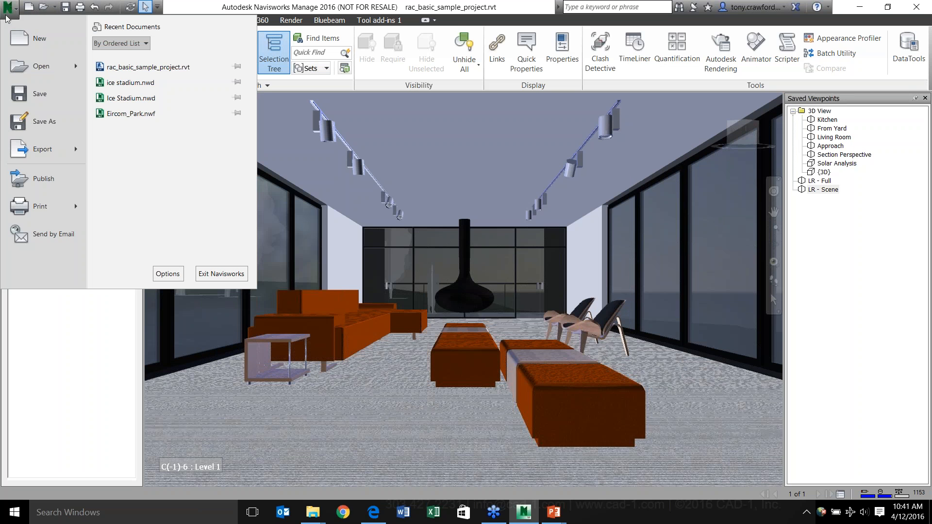
pyautogui.moveTo(76, 64)
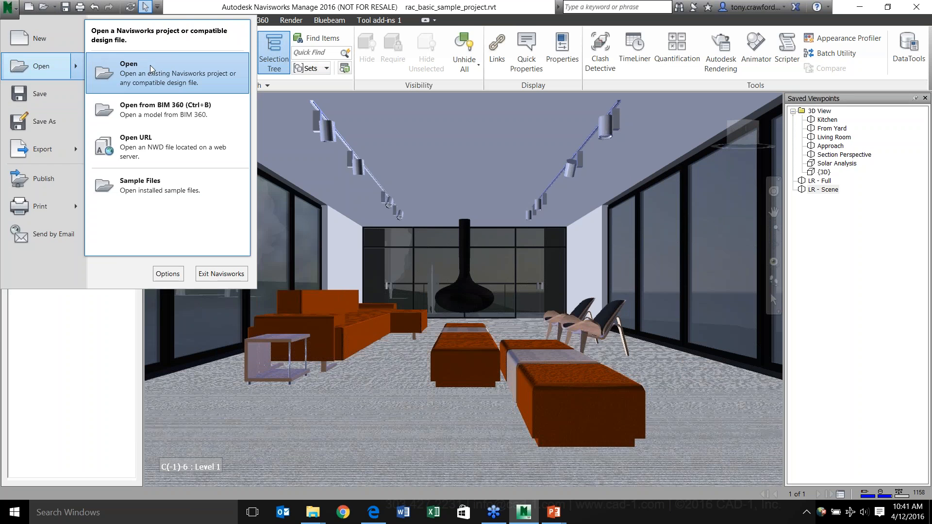
pyautogui.click(129, 73)
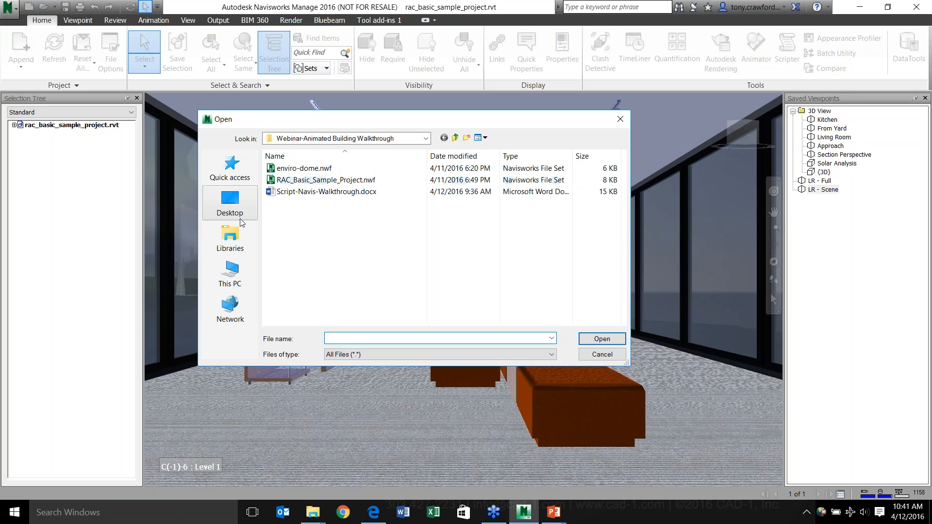
pyautogui.click(426, 139)
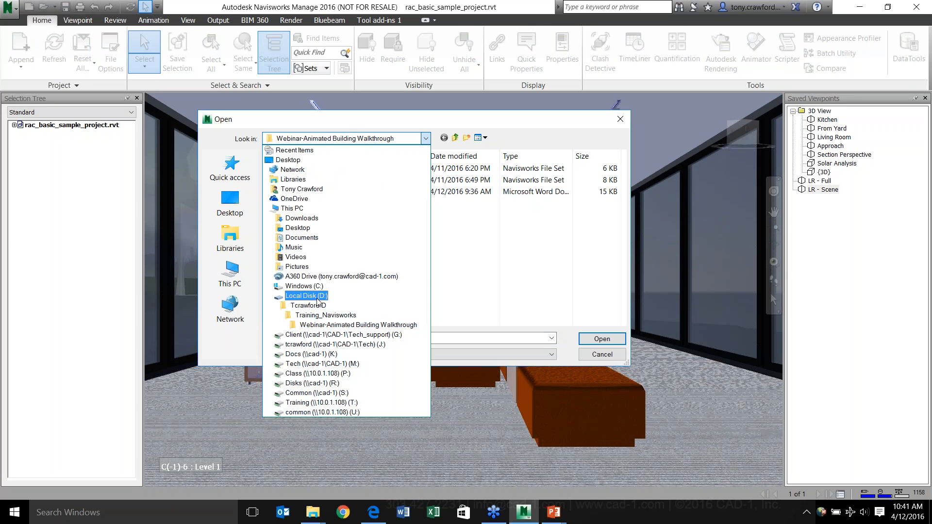
pyautogui.click(340, 325)
pyautogui.click(325, 180)
pyautogui.click(622, 340)
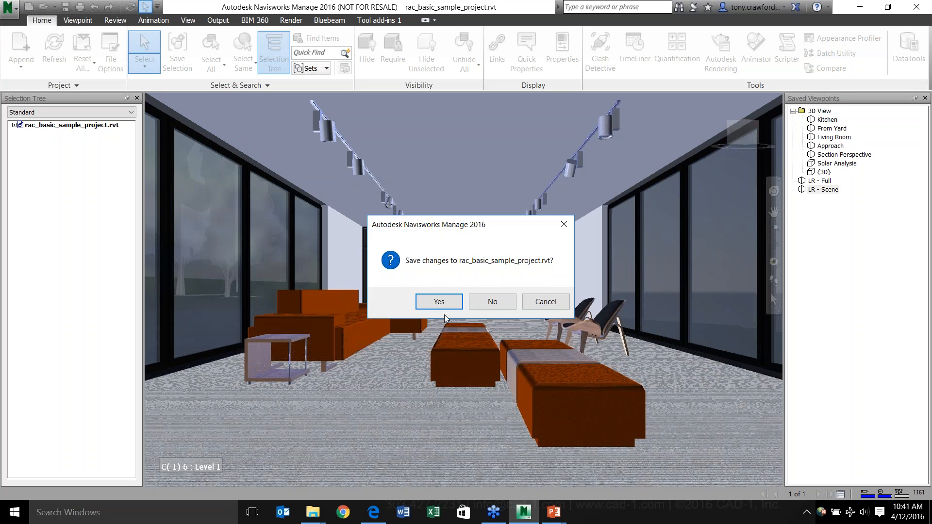
pyautogui.click(490, 300)
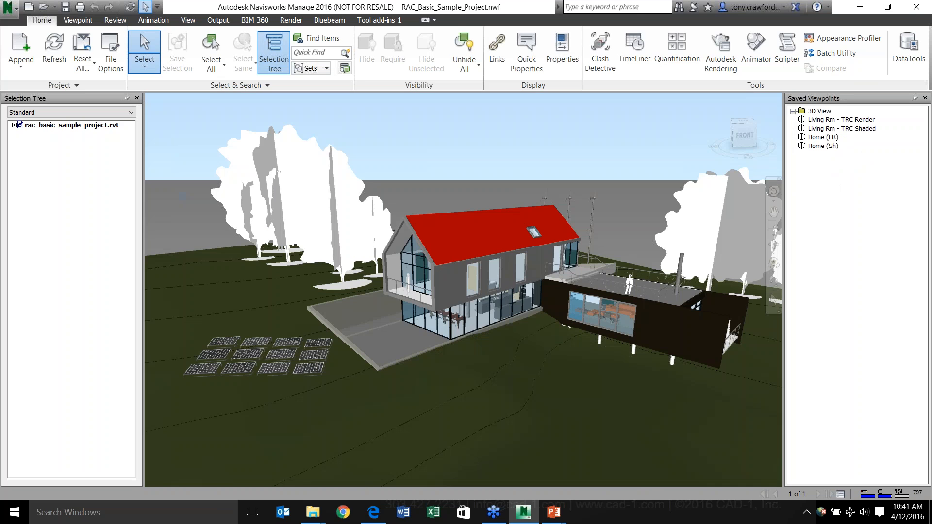
# Compare the lighting and shading of the Home (Sh), Home (FR) and Living Rm viewpoints.
pyautogui.click(823, 146)
pyautogui.click(822, 137)
pyautogui.click(822, 120)
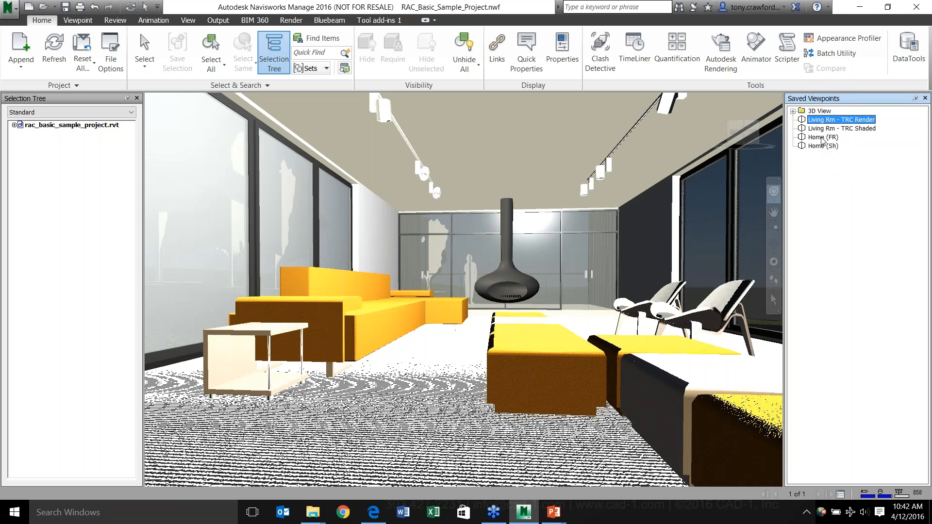
pyautogui.click(822, 137)
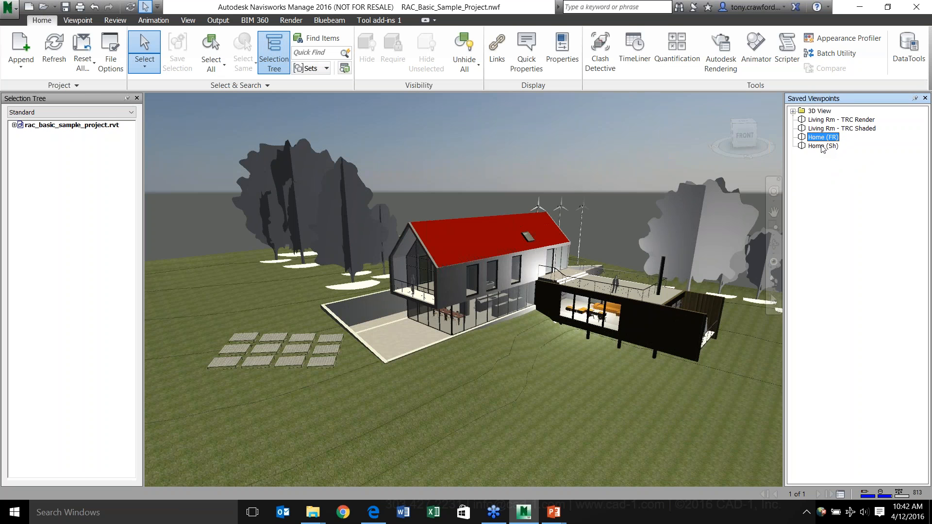
pyautogui.click(822, 147)
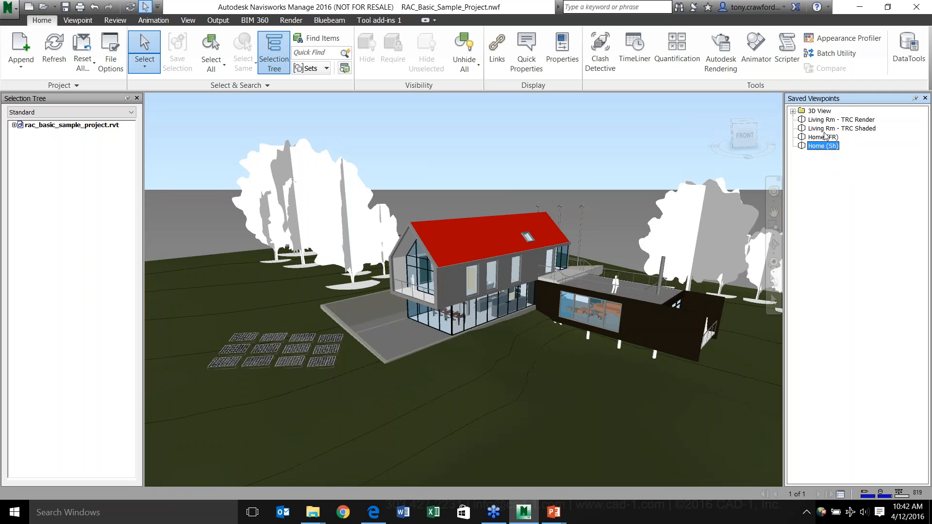
pyautogui.click(825, 130)
pyautogui.click(825, 144)
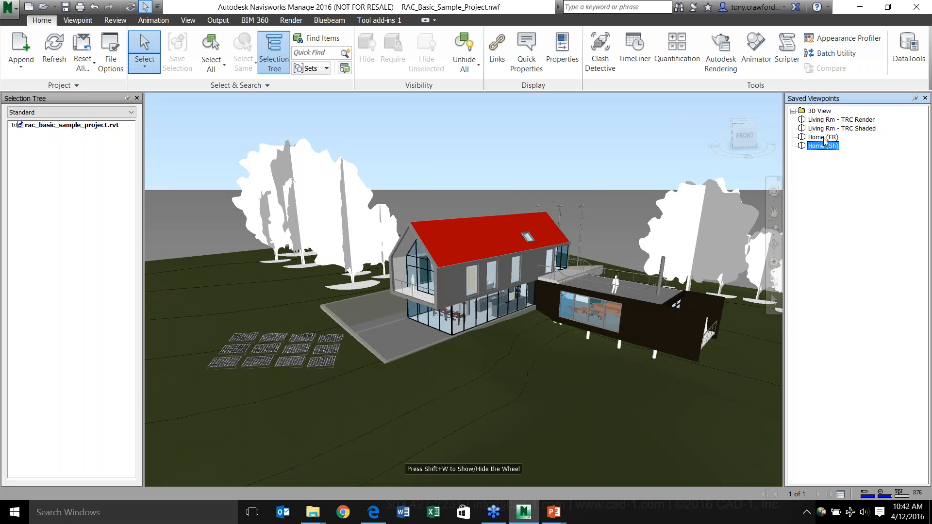
pyautogui.click(824, 138)
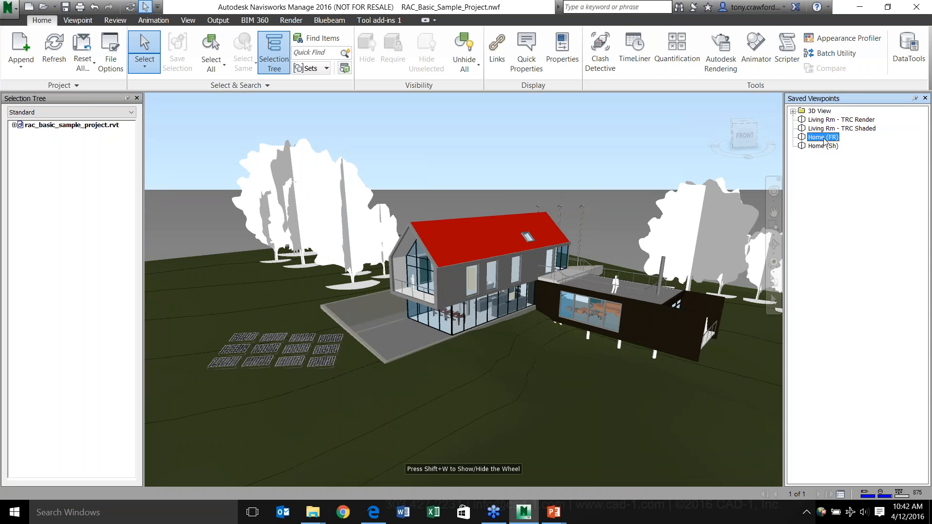
pyautogui.click(823, 146)
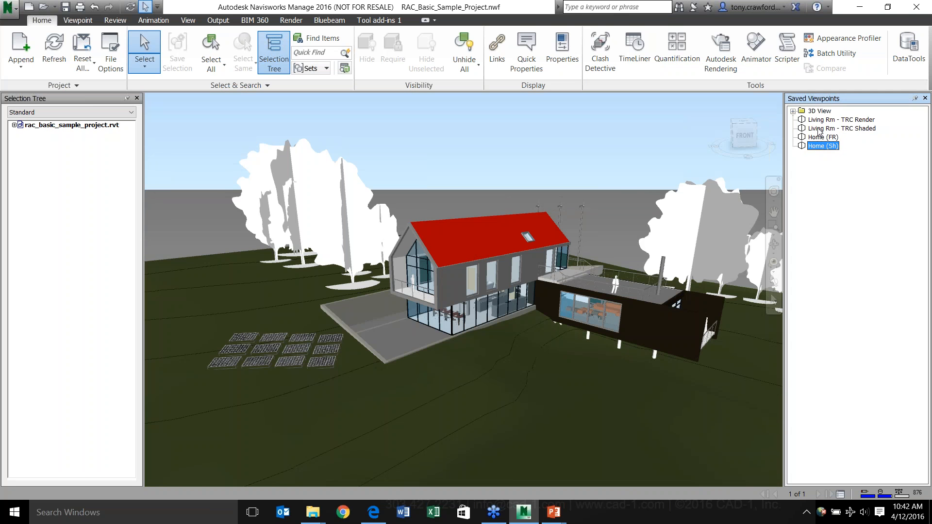
pyautogui.click(820, 129)
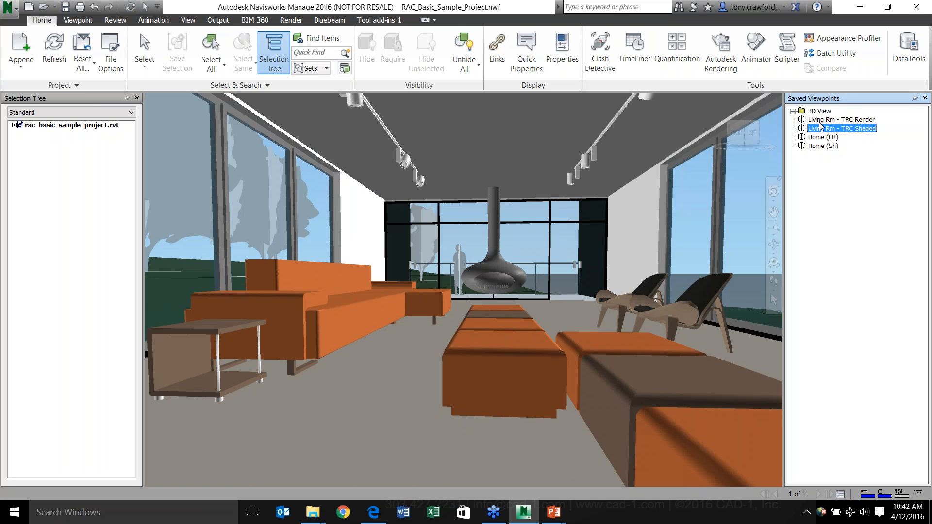
# Recall the Living Rm - TRC Render viewpoint and run the interactive ray trace at Low Quality.
pyautogui.click(820, 120)
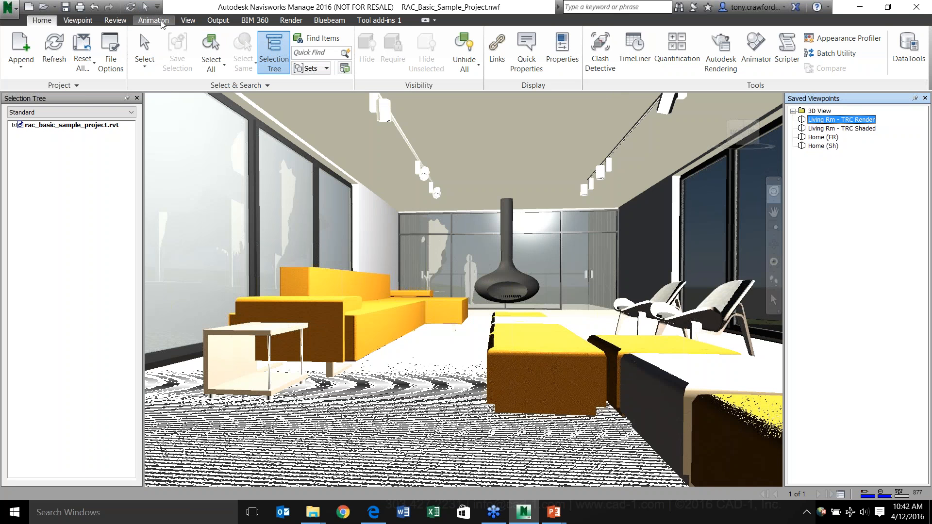
pyautogui.click(291, 20)
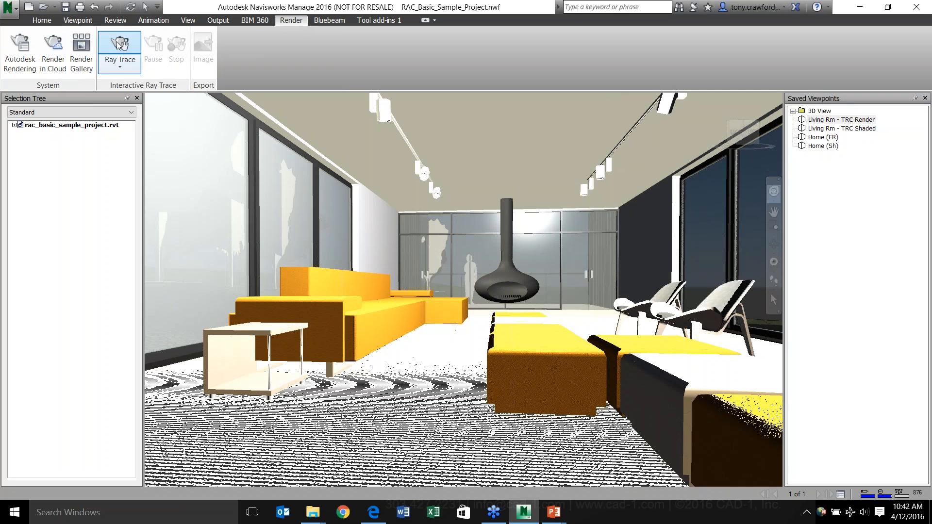
pyautogui.click(120, 63)
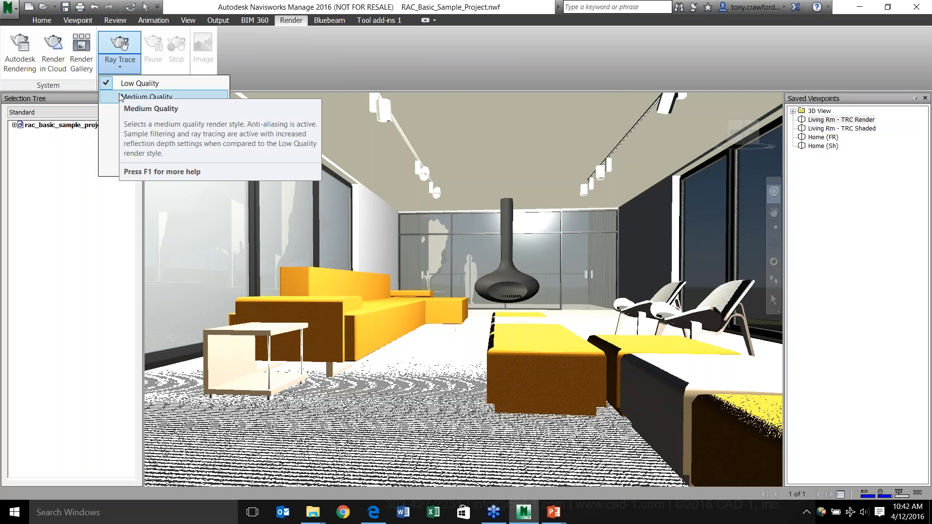
pyautogui.click(129, 46)
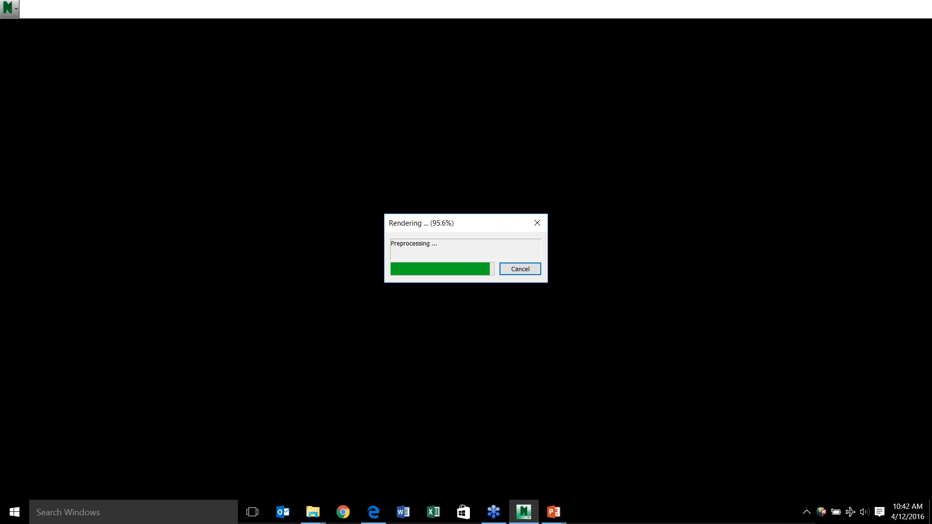
pyautogui.click(121, 44)
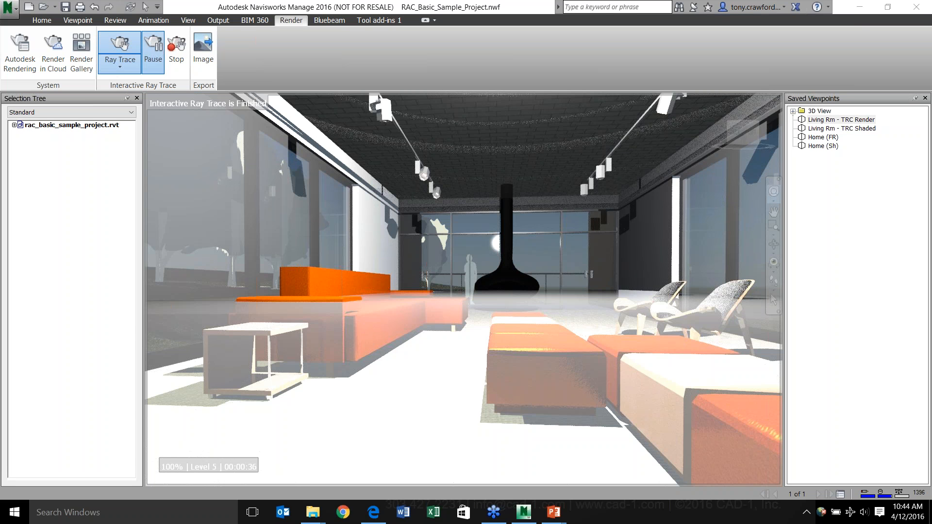
# Check the quality options for the living room ray trace, and stop the interactive ray trace.
pyautogui.click(773, 191)
pyautogui.click(118, 70)
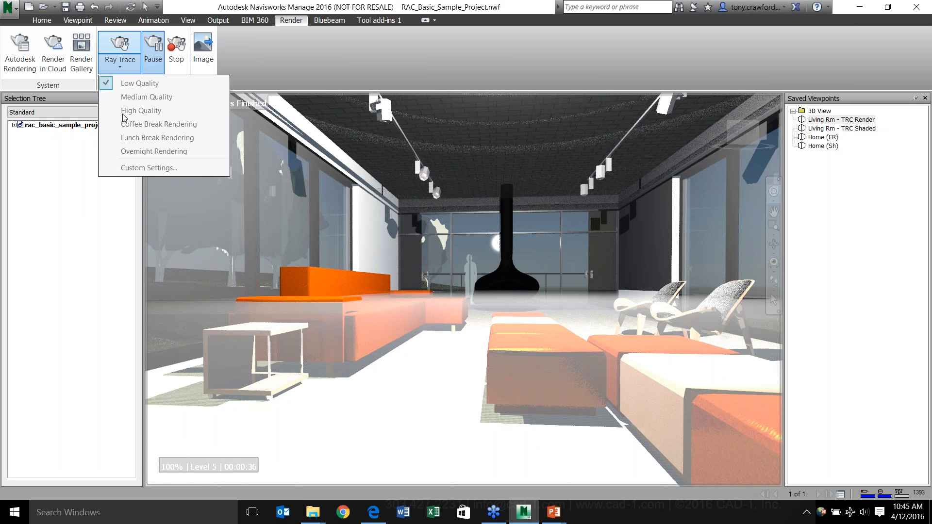
pyautogui.click(175, 57)
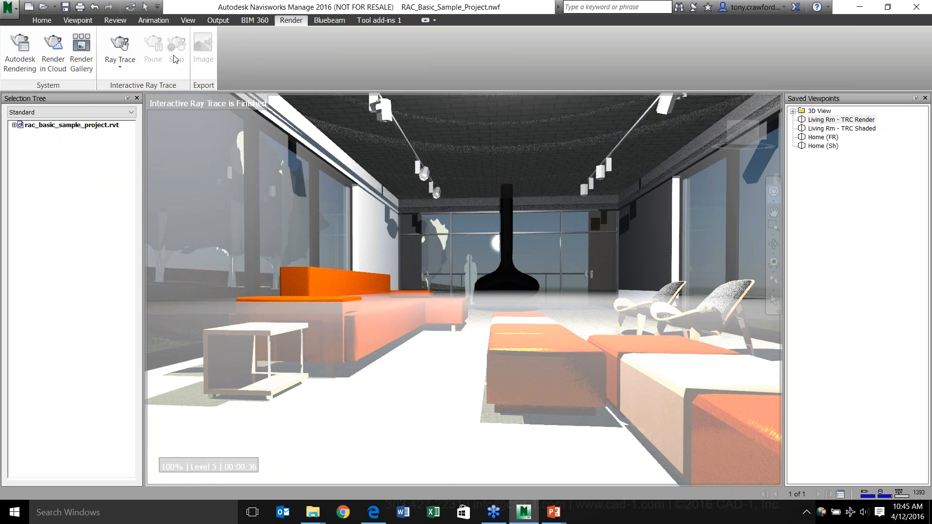
# Review the available ray trace quality presets and the custom settings option.
pyautogui.click(123, 65)
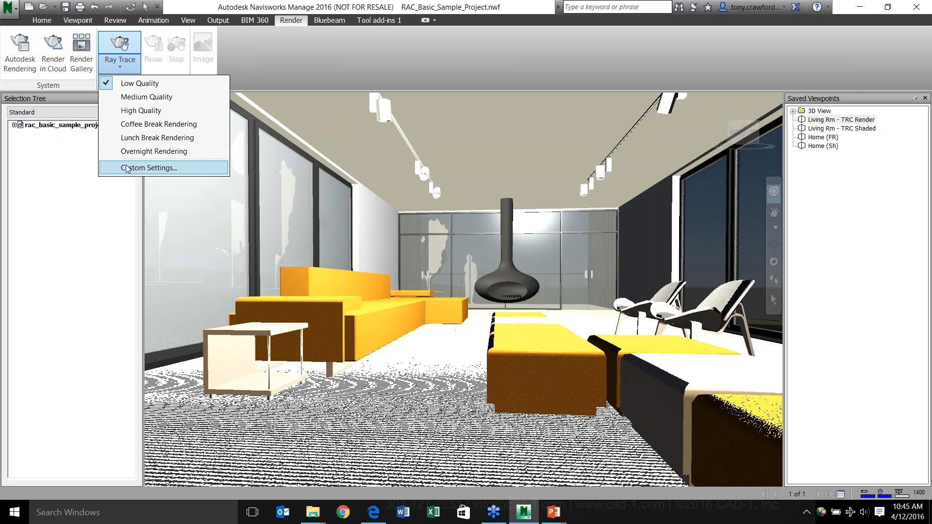
pyautogui.click(83, 196)
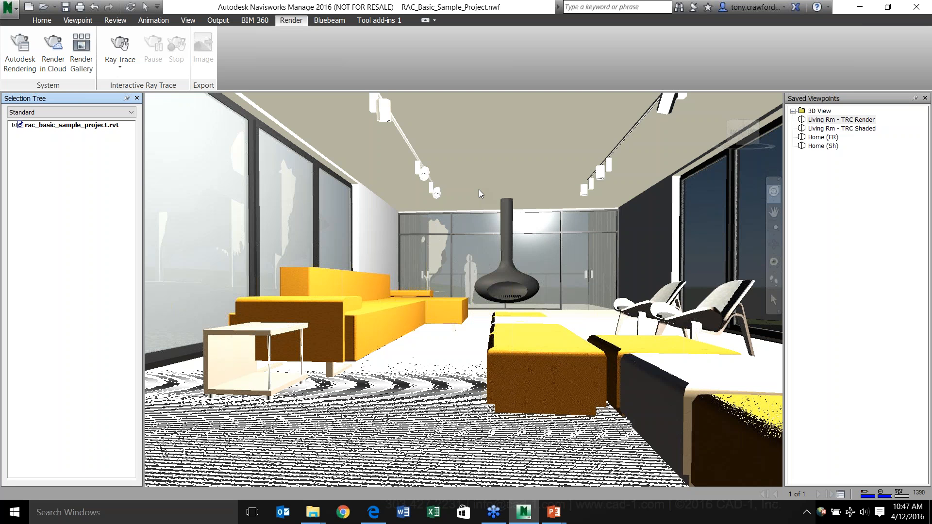
pyautogui.hotkey('alt', 'Tab')
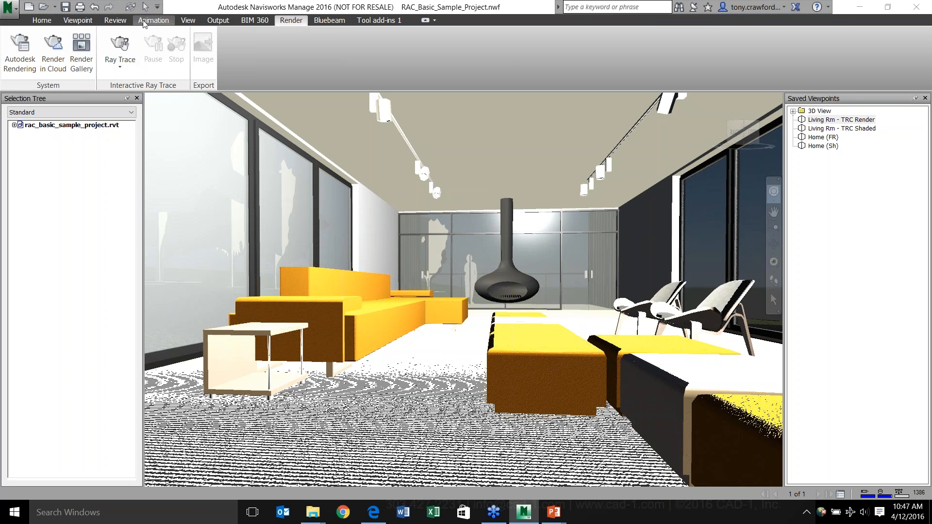
# Review the current viewpoint's camera and collision settings, discard any changes, and switch to the PowerPoint slide show.
pyautogui.click(78, 20)
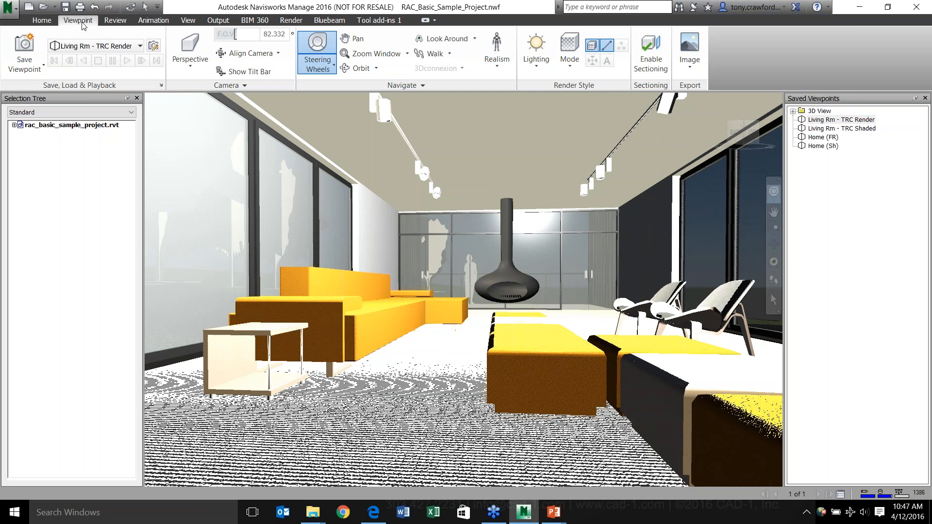
pyautogui.click(154, 46)
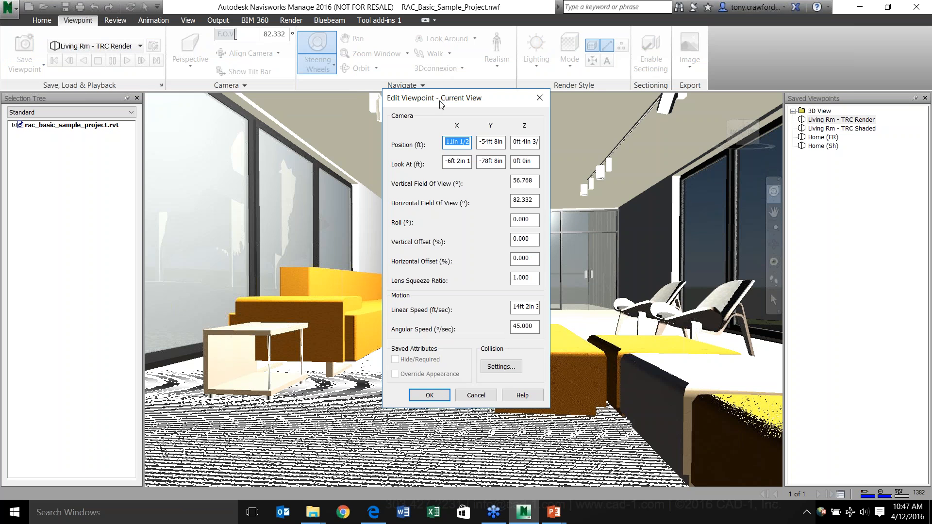
pyautogui.moveTo(442, 98); pyautogui.dragTo(248, 64)
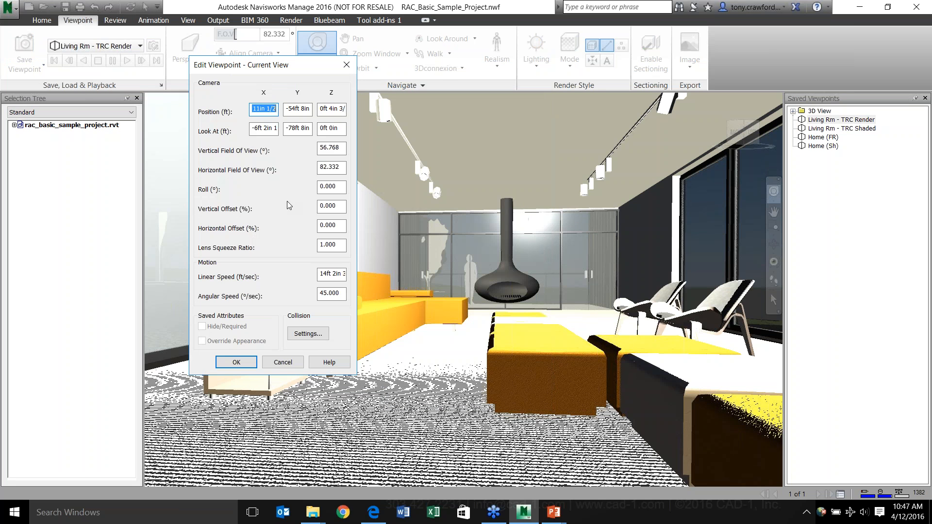
pyautogui.click(307, 334)
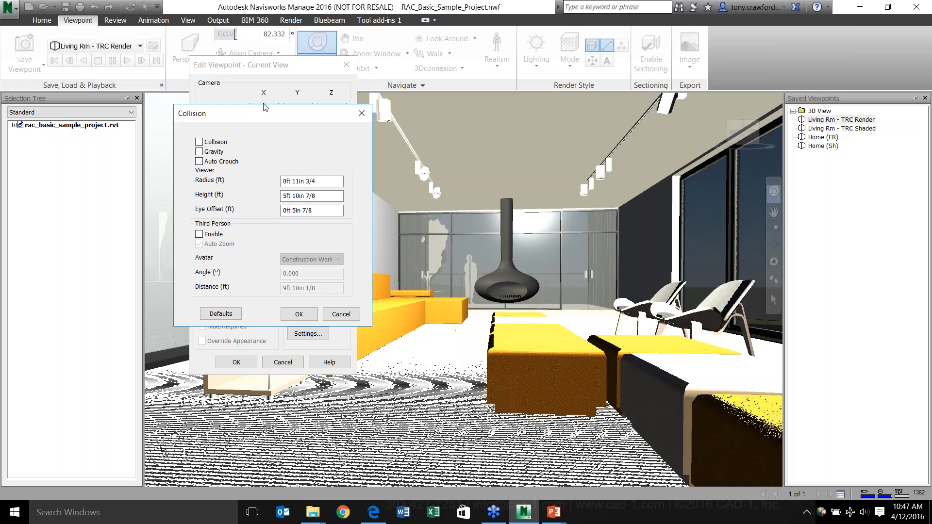
pyautogui.moveTo(298, 117); pyautogui.dragTo(370, 66)
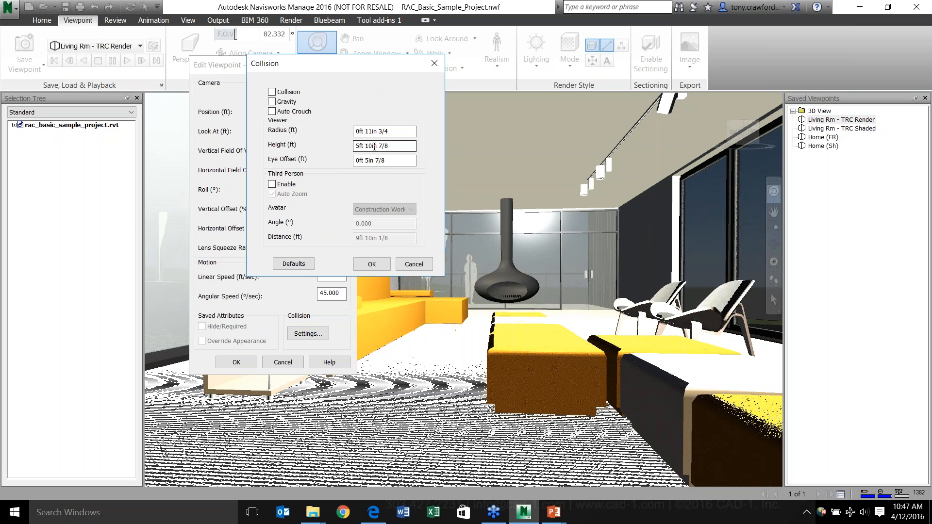
pyautogui.moveTo(386, 146); pyautogui.dragTo(351, 139)
pyautogui.click(297, 261)
pyautogui.click(414, 264)
pyautogui.click(283, 363)
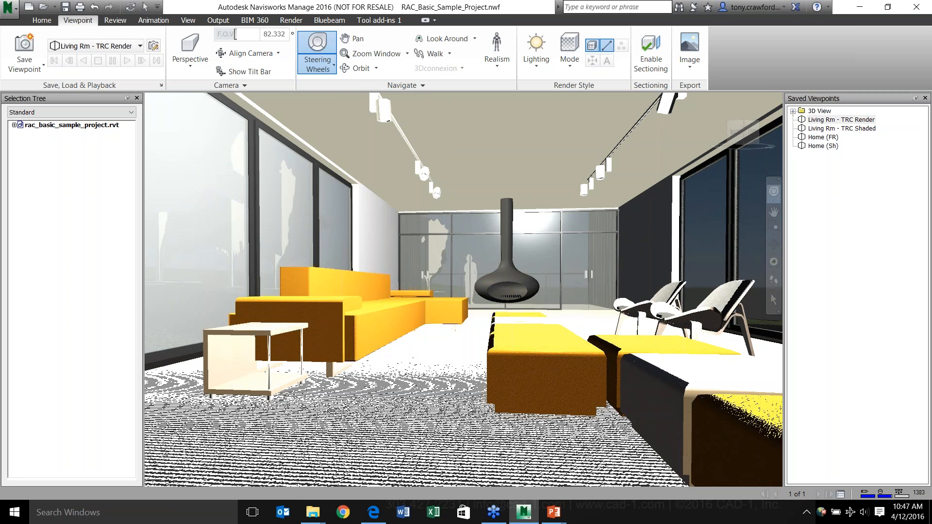
pyautogui.hotkey('alt', 'Tab')
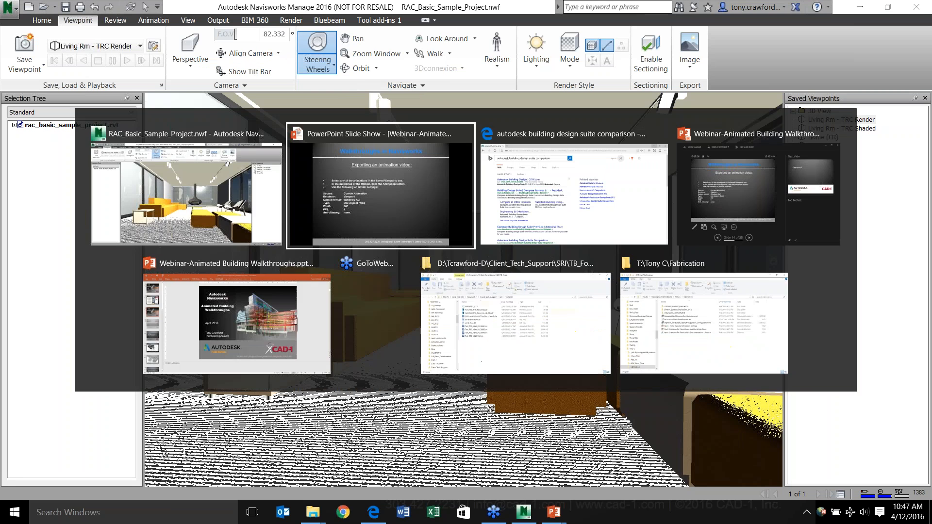
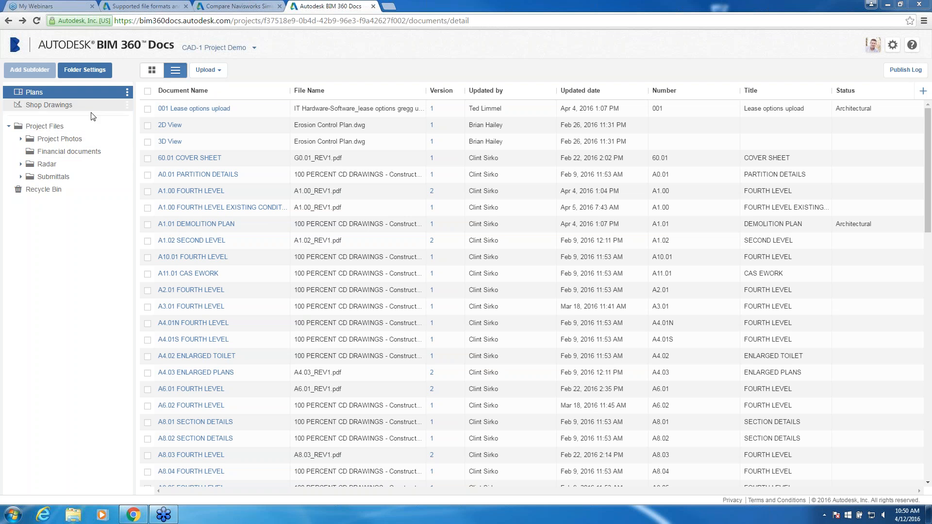
# In BIM 360 Docs, set the second listed user's permission level on the Radar folder to Publish + View + Edit + Control.
pyautogui.click(82, 163)
pyautogui.click(85, 71)
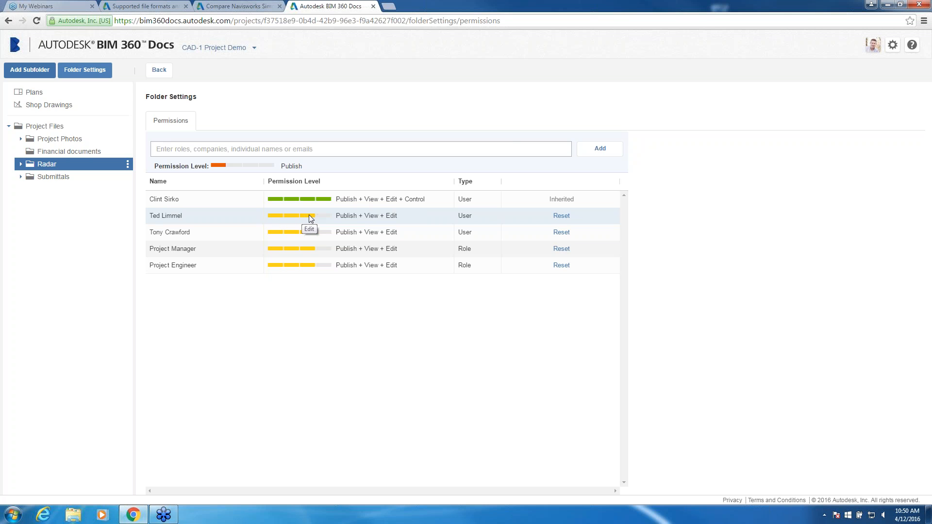
pyautogui.click(327, 217)
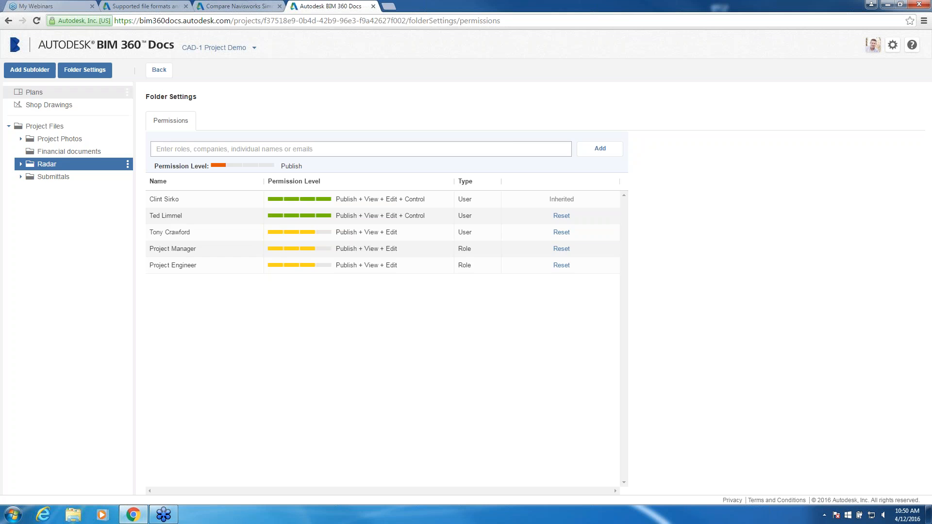
# Review the permission settings of the Plans folder and return to its document list.
pyautogui.click(50, 96)
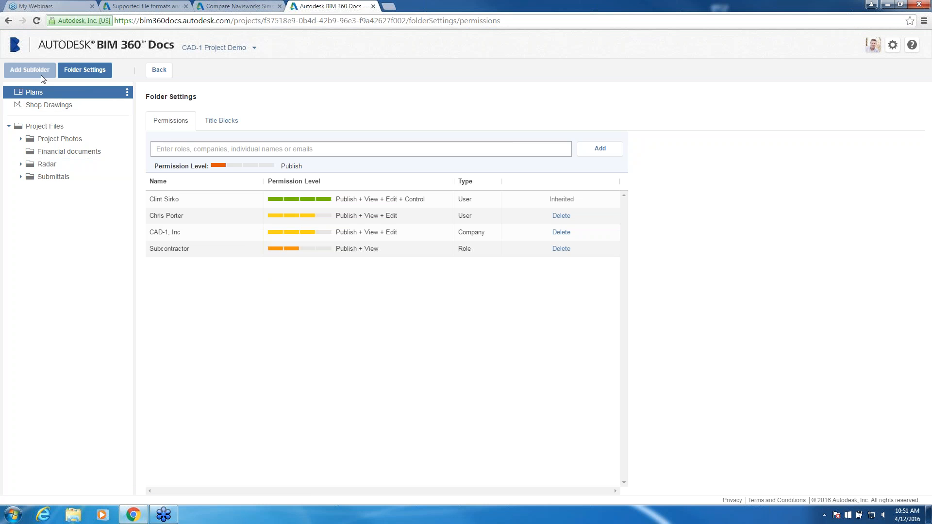
pyautogui.click(159, 71)
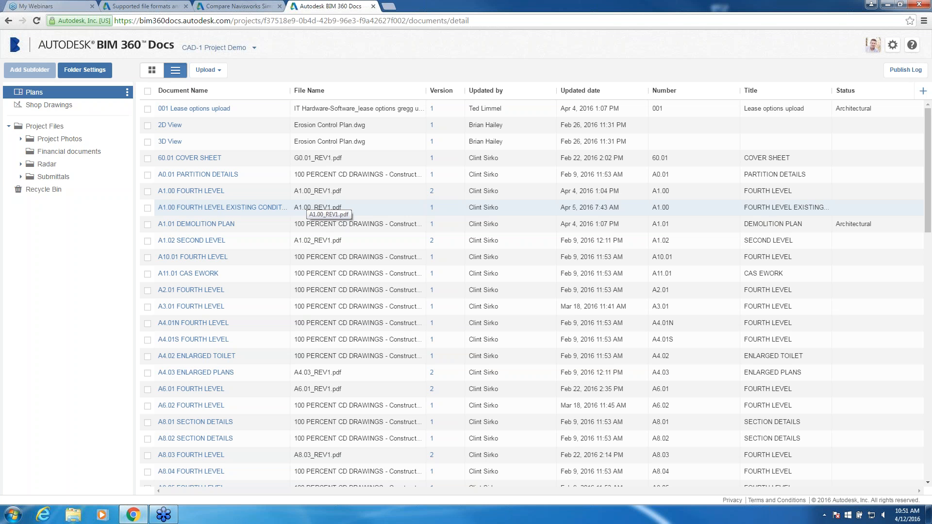
# Browse the plan sheets from A0.01 PARTITION DETAILS onward, view A2.01 FOURTH LEVEL from the document thumbnails, and close the viewer.
pyautogui.click(181, 175)
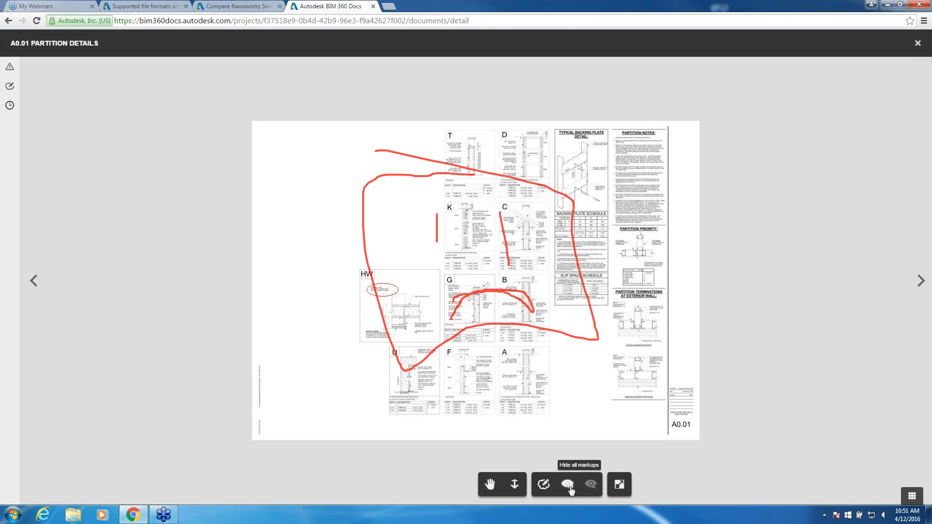
pyautogui.click(920, 280)
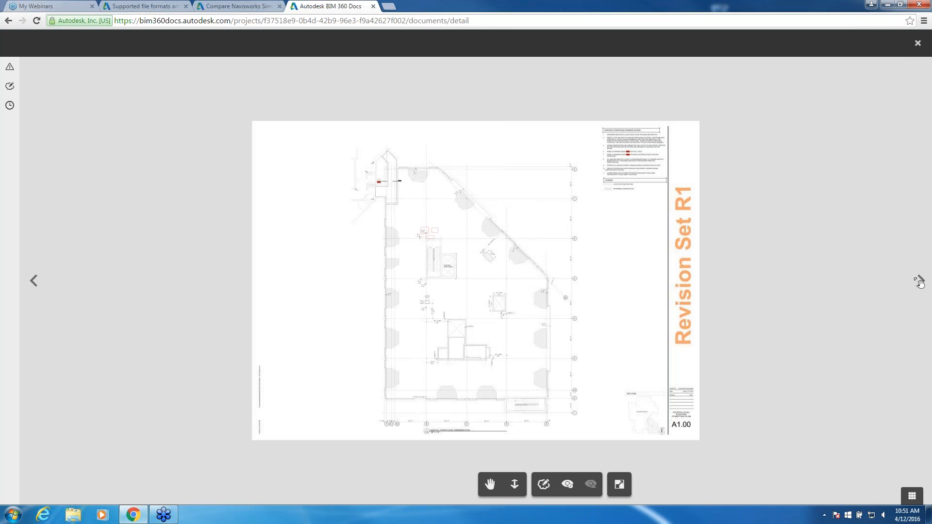
pyautogui.click(921, 281)
pyautogui.click(912, 497)
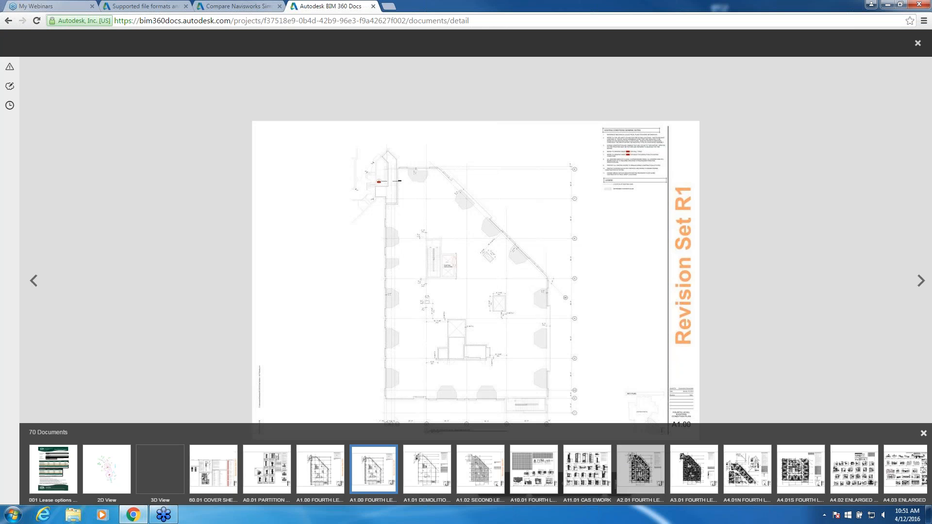
pyautogui.click(629, 463)
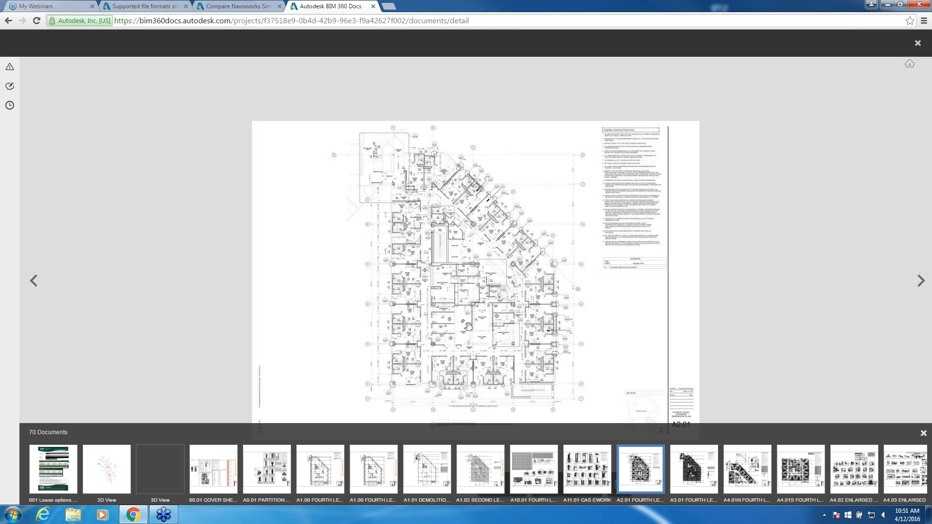
pyautogui.click(918, 44)
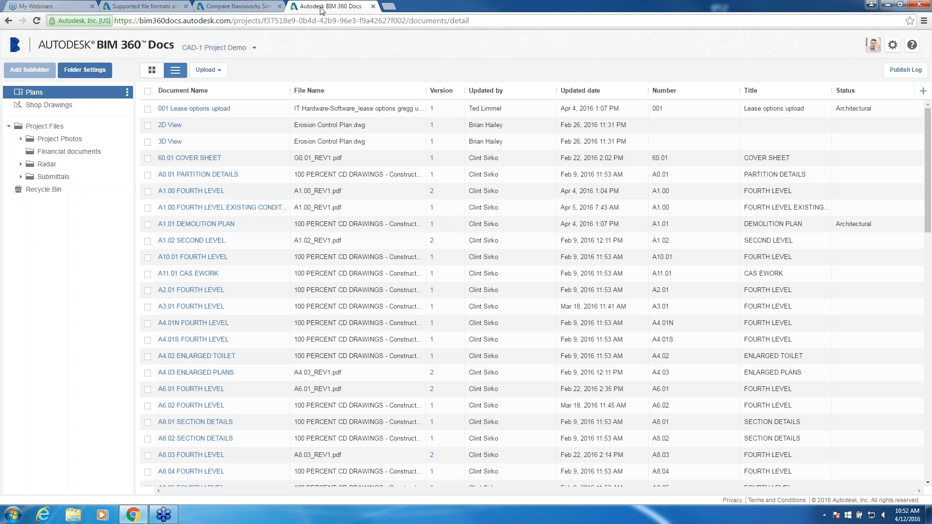
# Glance through the other open web pages, close the BIM 360 Docs page, and minimise the browser to show the desktop.
pyautogui.click(245, 7)
pyautogui.click(154, 6)
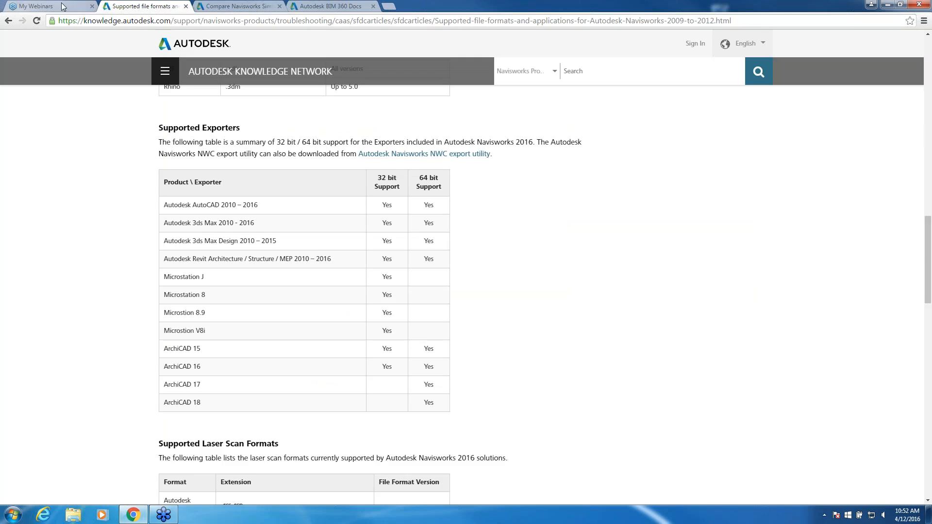
pyautogui.click(58, 6)
pyautogui.click(373, 5)
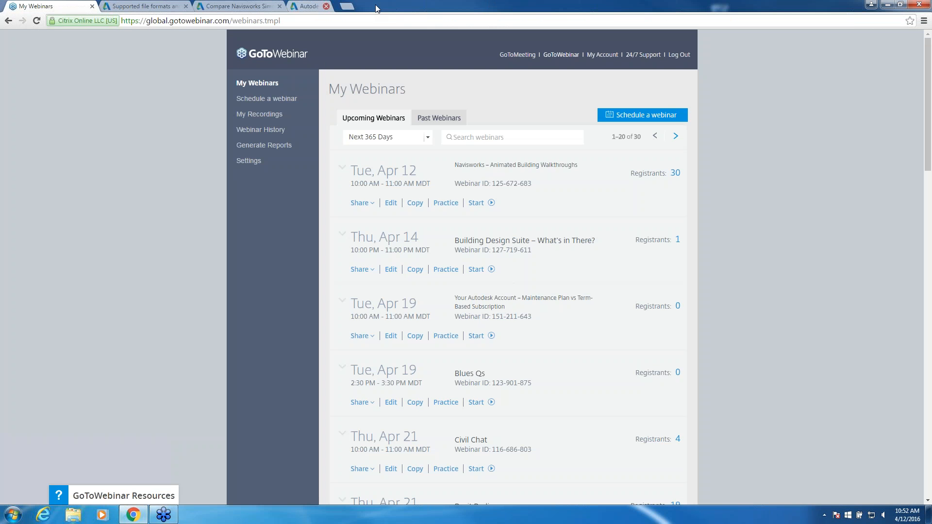
pyautogui.click(888, 4)
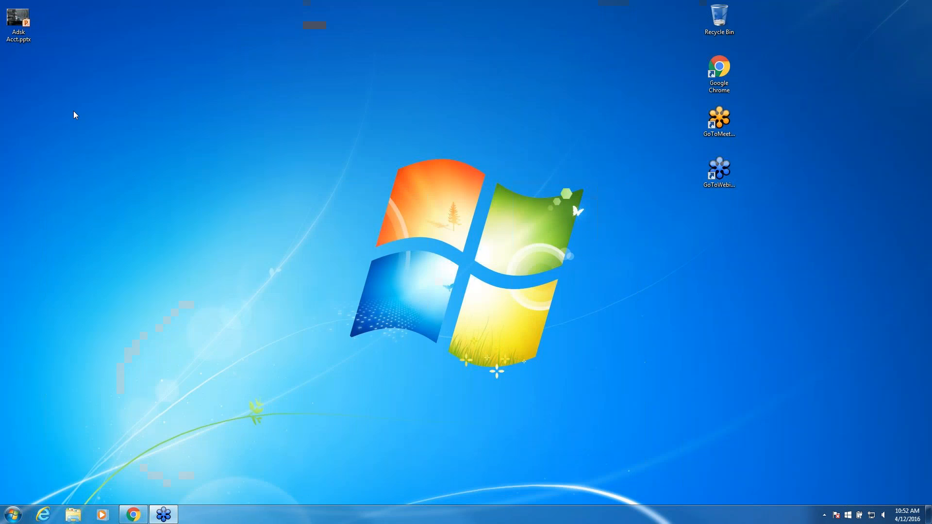